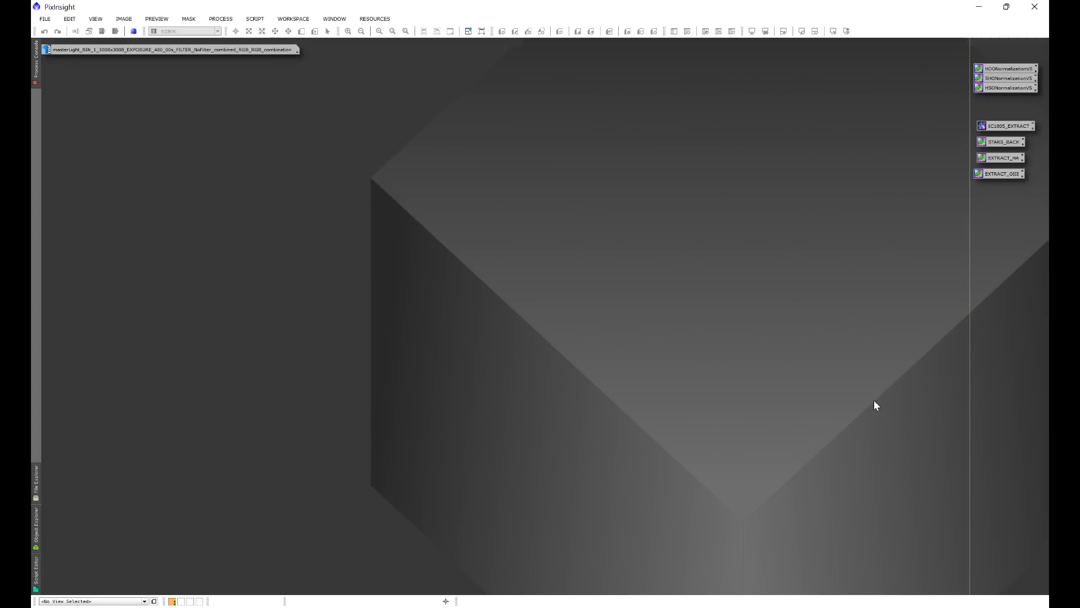
{"action": "left_click", "coordinate": [255, 19]}
{"action": "mouse_move", "coordinate": [267, 87]}
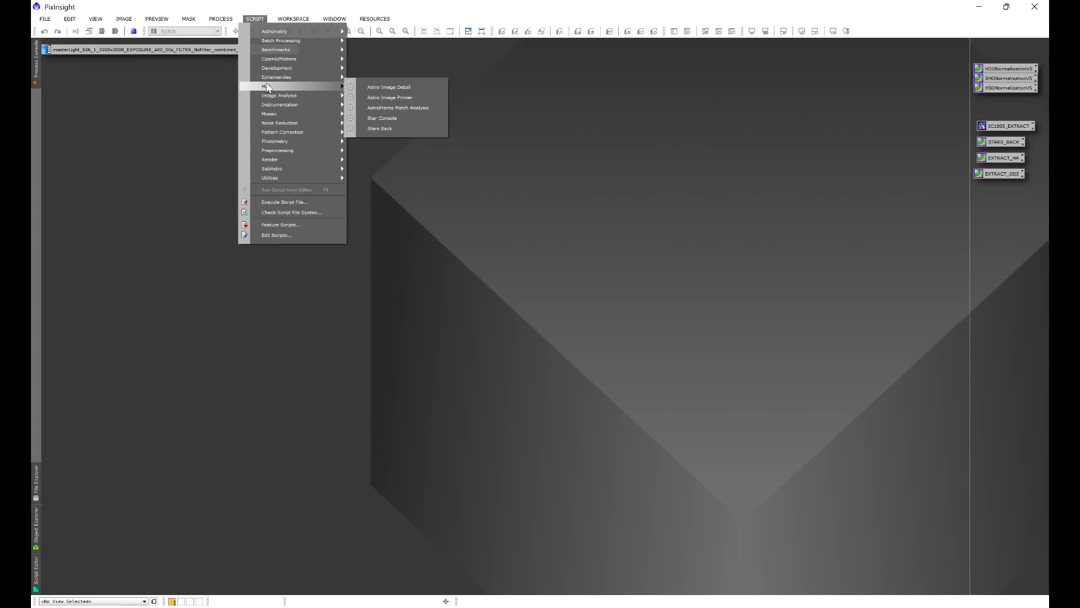
{"action": "left_click", "coordinate": [398, 129]}
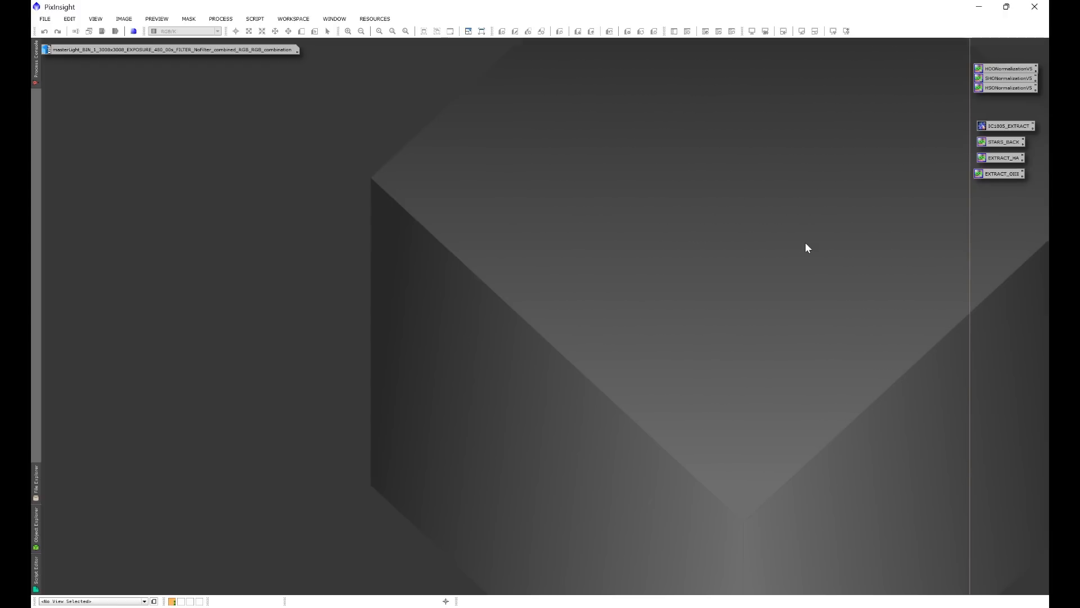
Restore the minimized combined RGB master image and open the Astro Image Primer script beside it.
{"action": "double_click", "coordinate": [267, 49]}
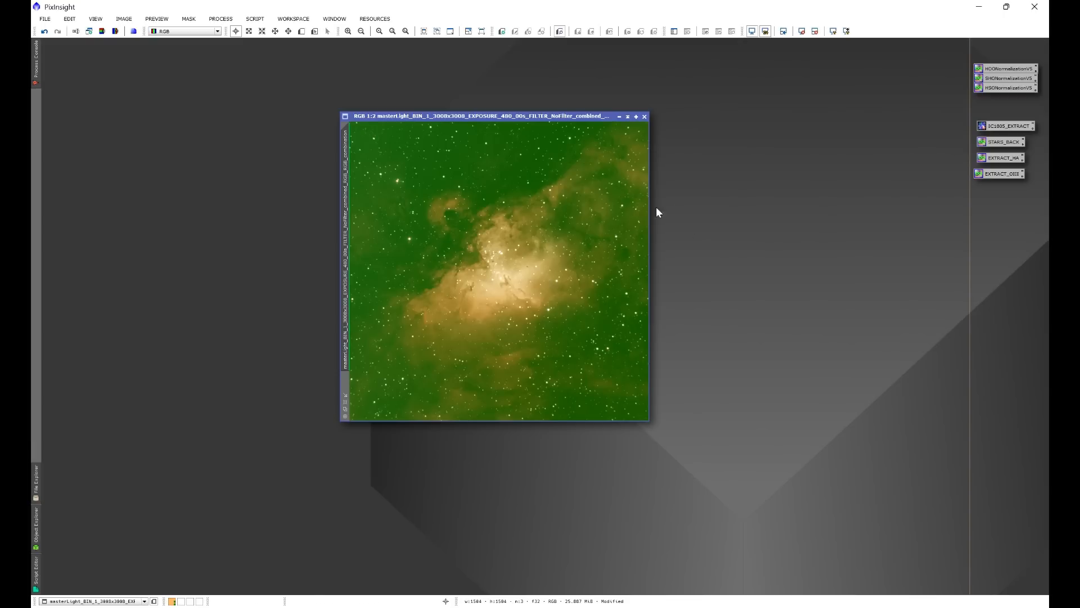
{"action": "left_click", "coordinate": [259, 19]}
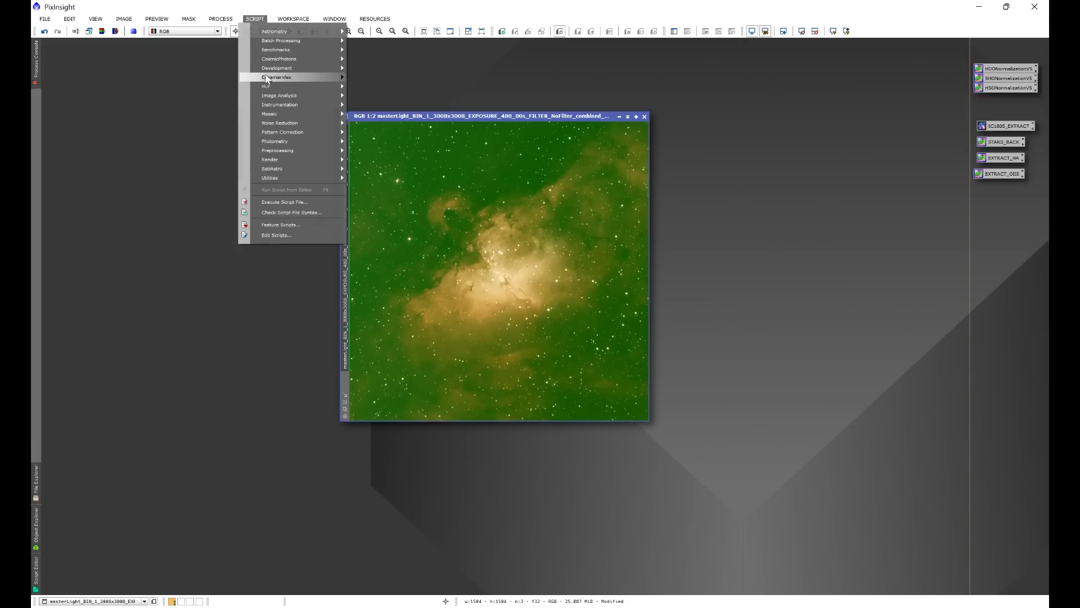
{"action": "mouse_move", "coordinate": [269, 88]}
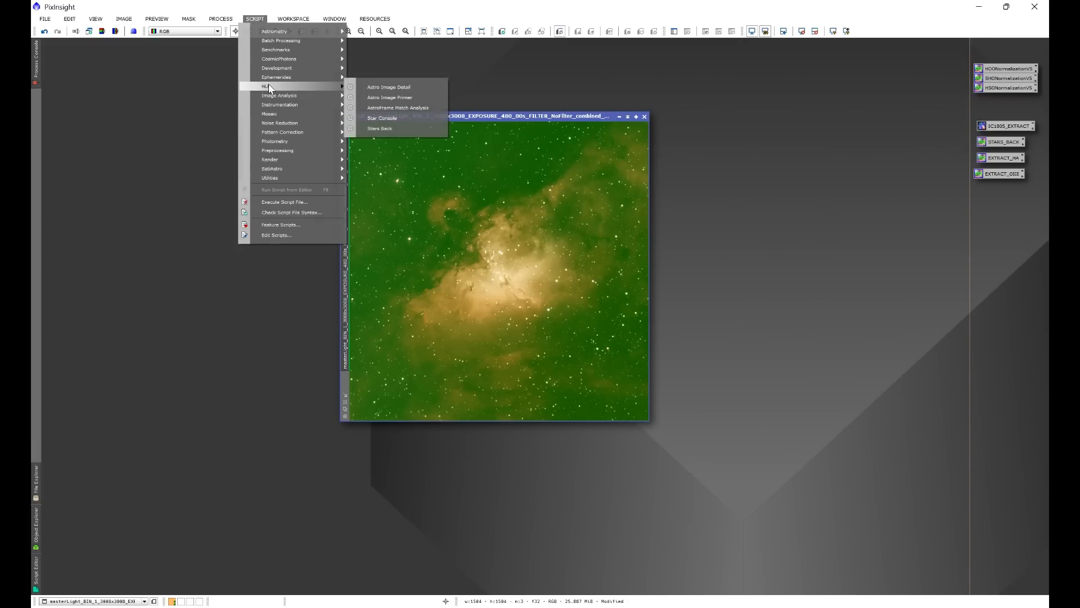
{"action": "left_click", "coordinate": [389, 97]}
{"action": "left_click_drag", "start_coordinate": [363, 114], "coordinate": [598, 119]}
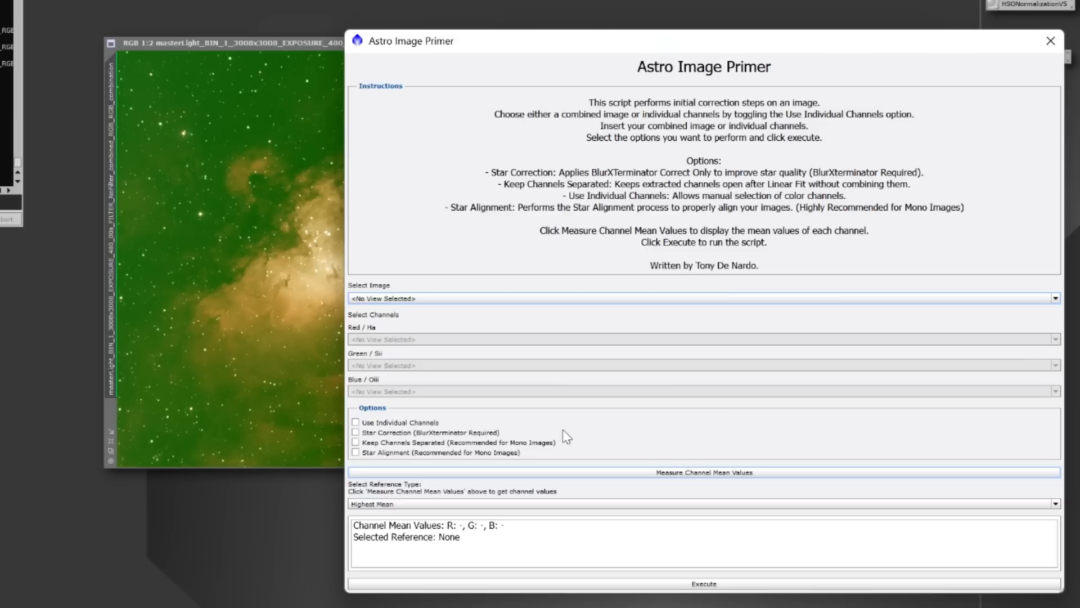
Choose the combined RGB masterLight image as Astro Image Primer's source and enable Star Correction.
{"action": "left_click", "coordinate": [436, 298]}
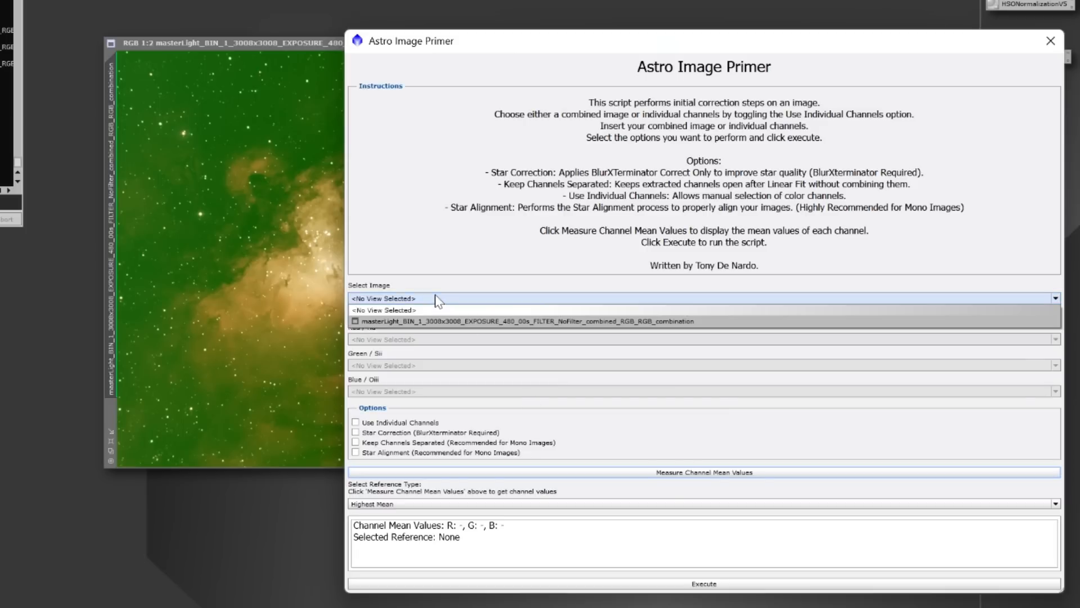
{"action": "left_click", "coordinate": [420, 321]}
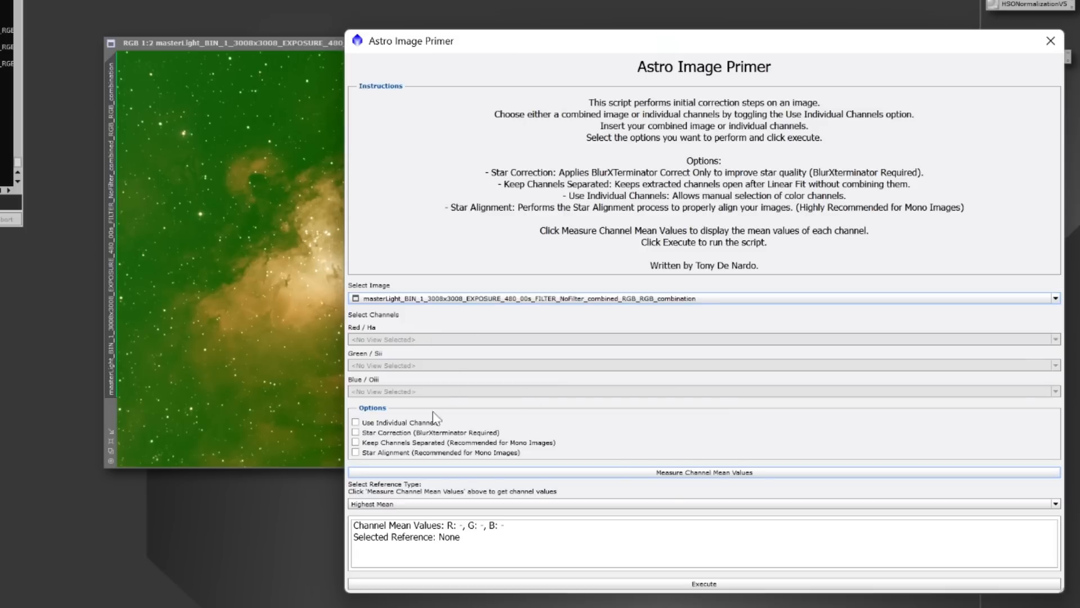
{"action": "left_click", "coordinate": [356, 433]}
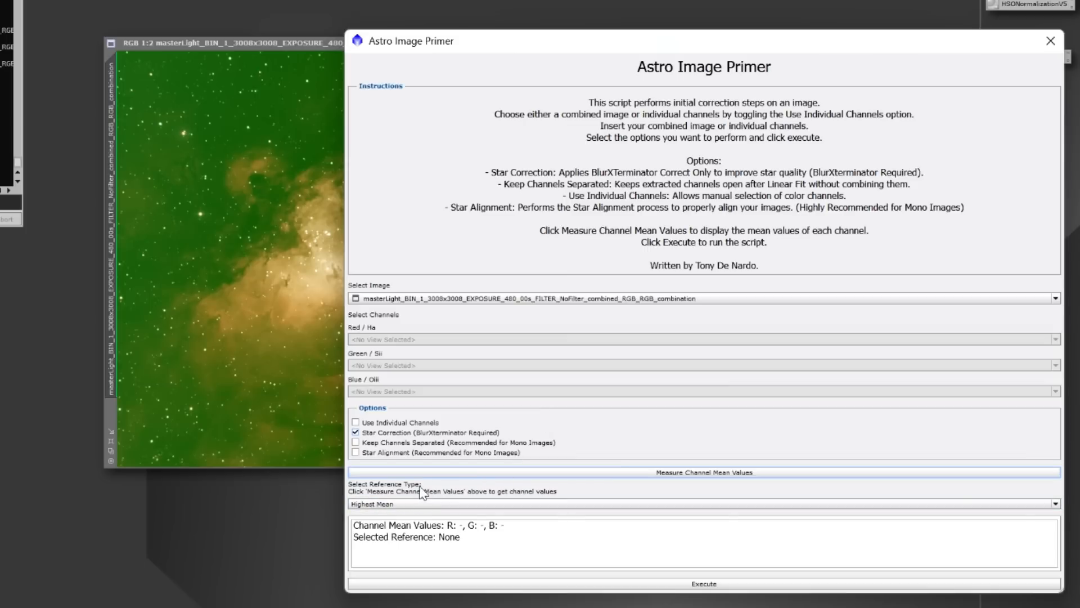
{"action": "left_click_drag", "start_coordinate": [421, 45], "coordinate": [513, 48]}
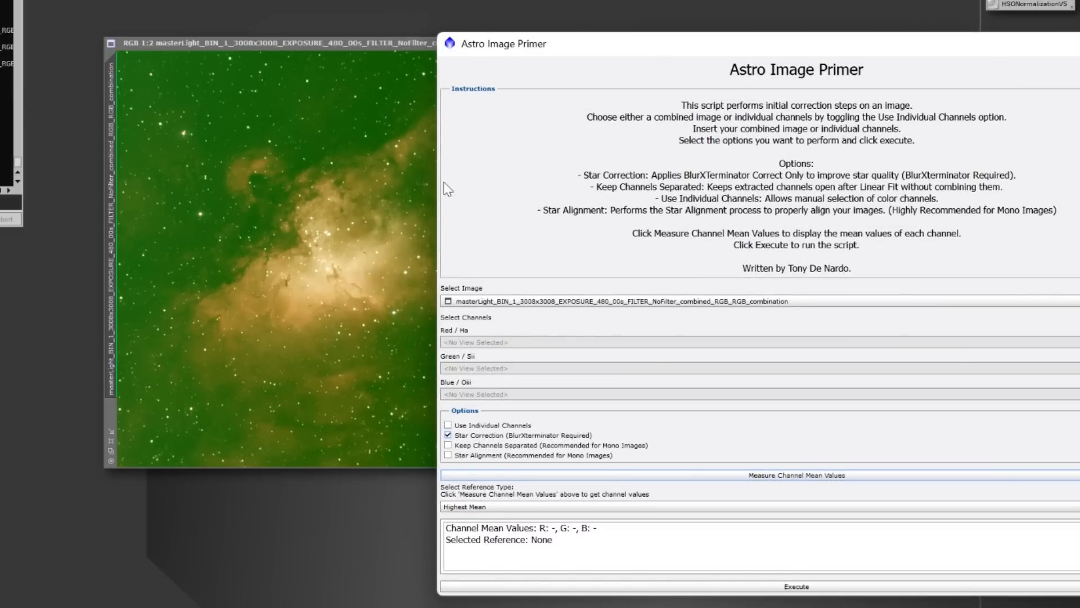
{"action": "left_click_drag", "start_coordinate": [549, 43], "coordinate": [444, 22]}
Set the reference type to Lowest Mean, execute Astro Image Primer, and close its dialog.
{"action": "left_click", "coordinate": [352, 484]}
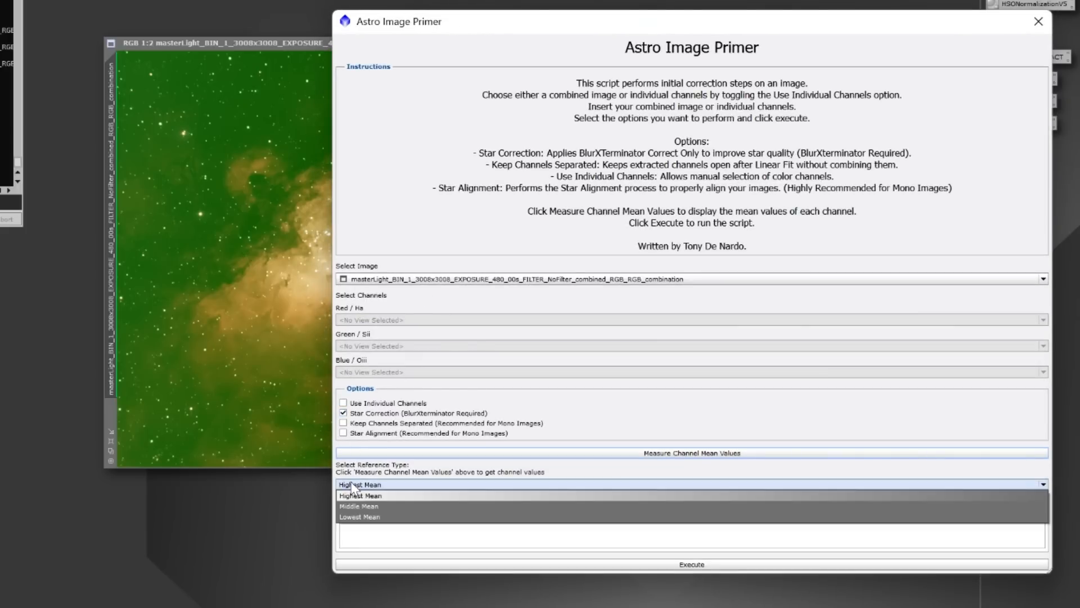
{"action": "left_click", "coordinate": [359, 517]}
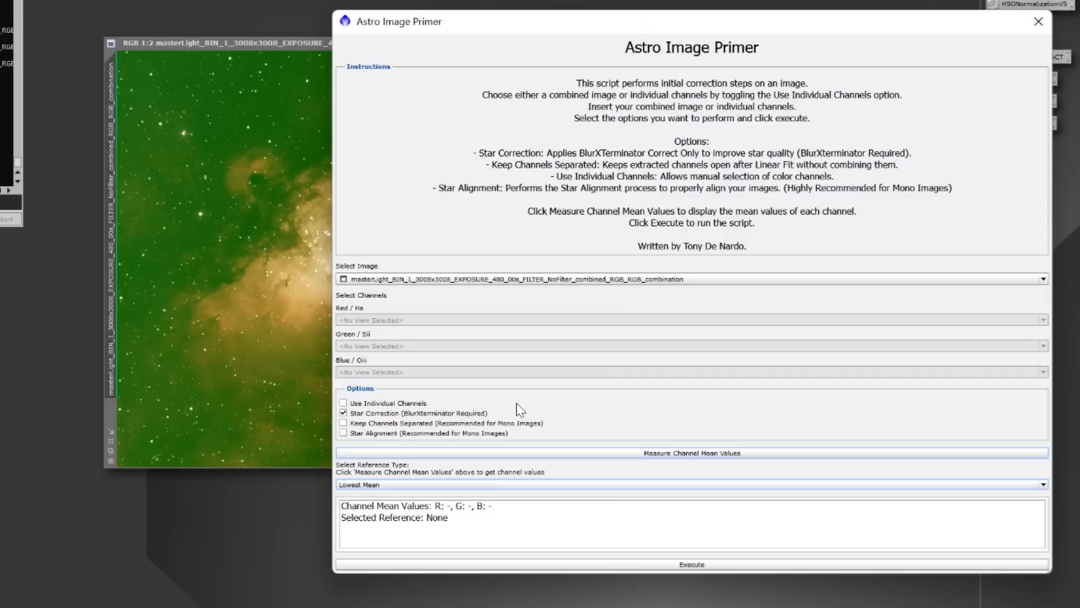
{"action": "left_click", "coordinate": [646, 565]}
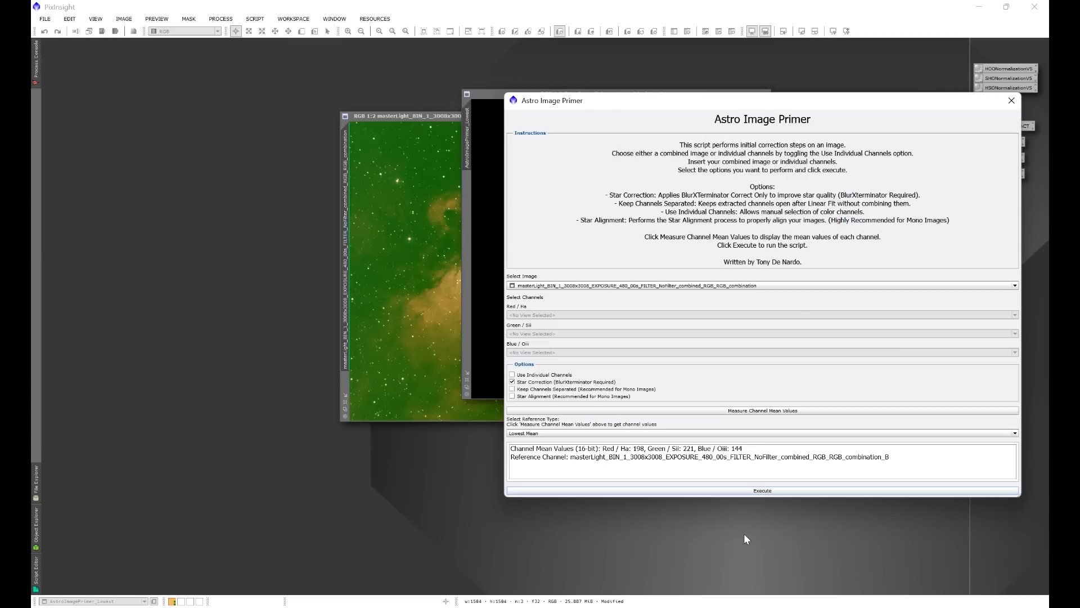
{"action": "left_click", "coordinate": [1010, 102]}
Minimize the original green master image and show the new AstroImagePrimer_Lowest image auto-stretched near the workspace centre.
{"action": "left_click_drag", "start_coordinate": [698, 96], "coordinate": [715, 154]}
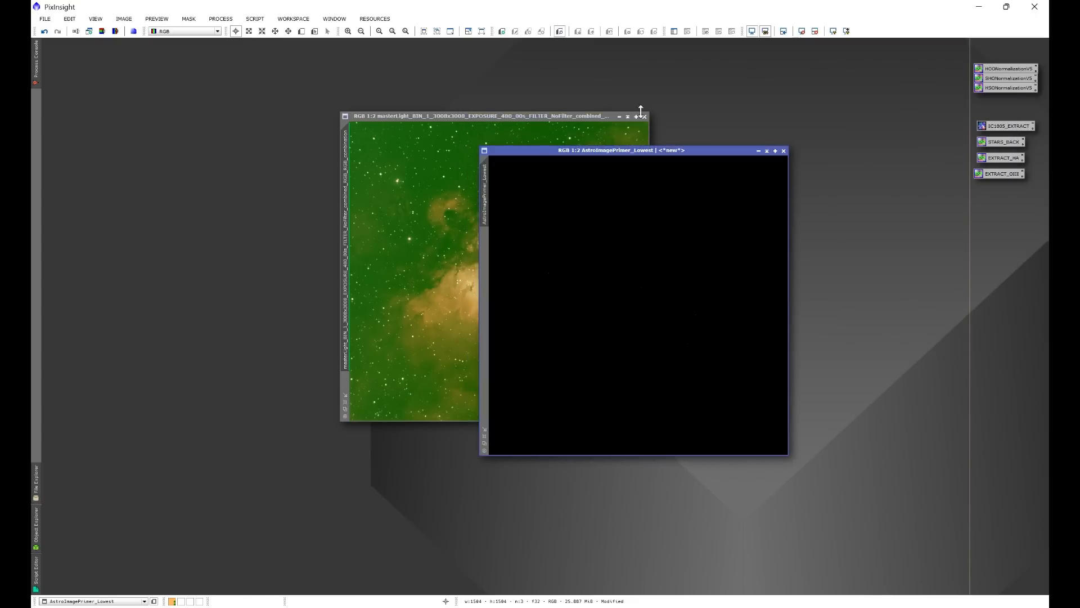
{"action": "left_click", "coordinate": [619, 117]}
{"action": "left_click_drag", "start_coordinate": [578, 151], "coordinate": [501, 134]}
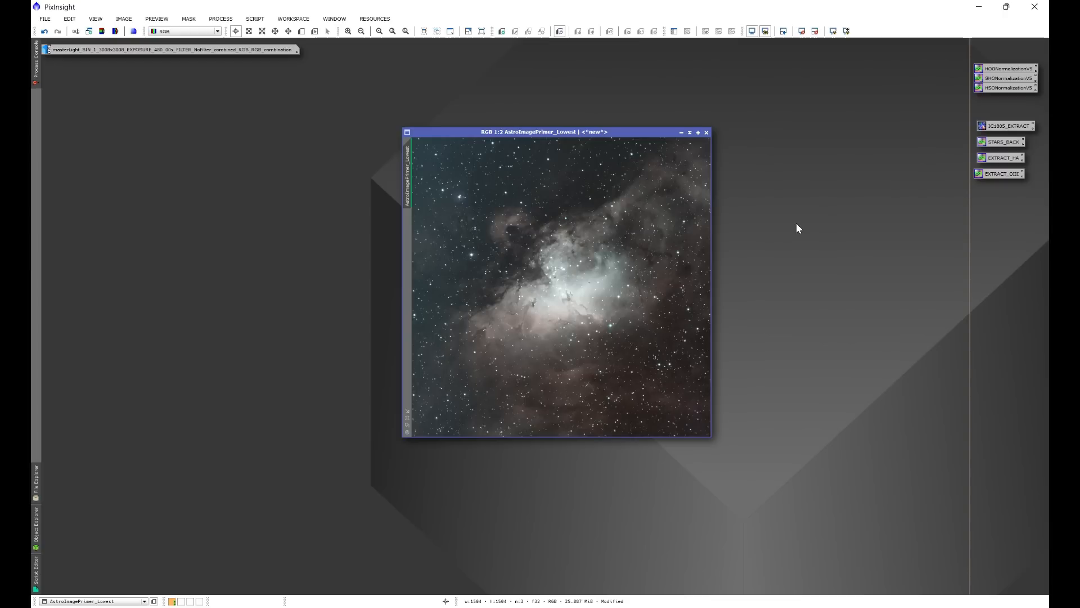
Examine the right and top borders and the corners of AstroImagePrimer_Lowest at high magnification for edge artifacts.
{"action": "scroll", "coordinate": [699, 292], "scroll_direction": "up", "scroll_amount": 7}
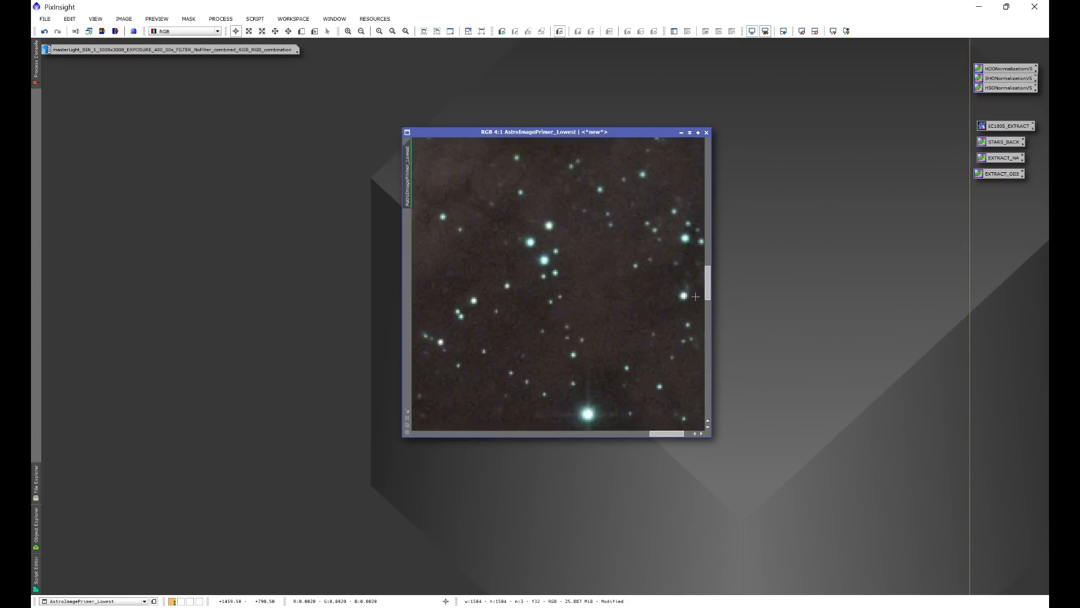
{"action": "left_click_drag", "start_coordinate": [674, 434], "coordinate": [682, 434]}
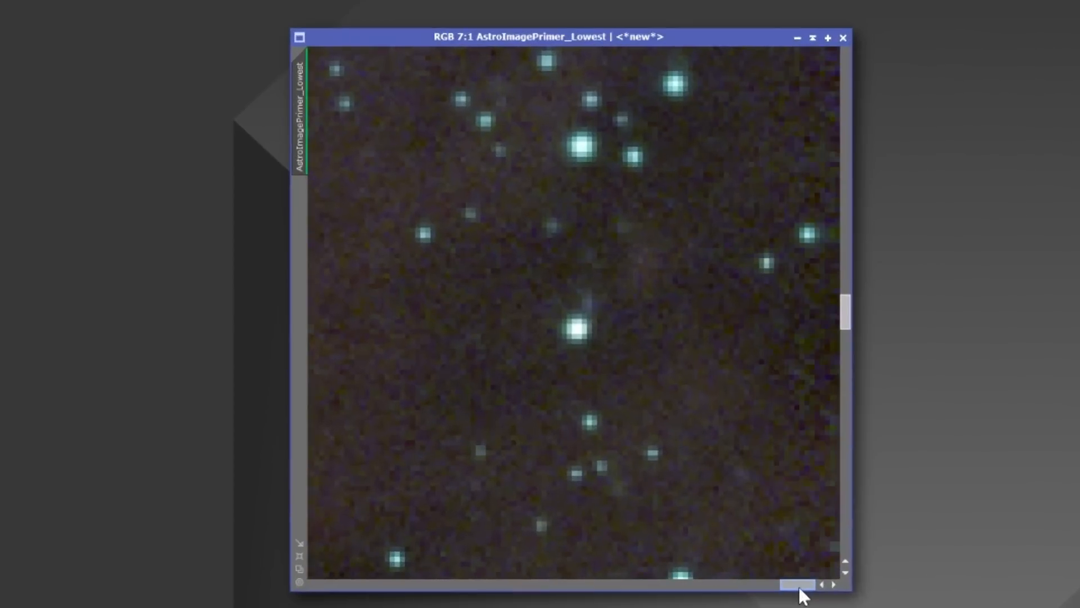
{"action": "left_click_drag", "start_coordinate": [842, 319], "coordinate": [846, 562]}
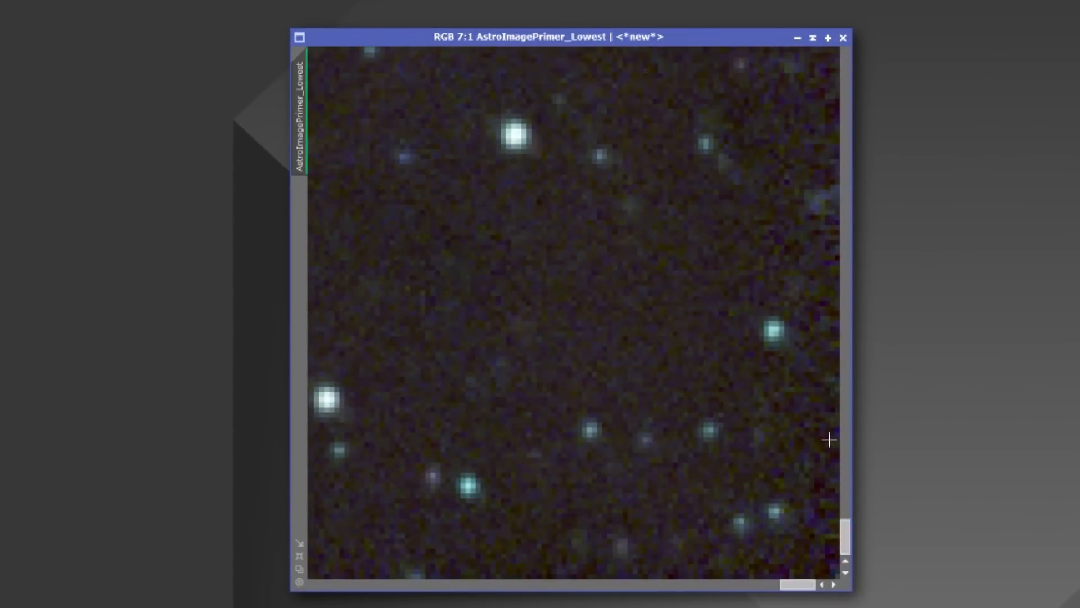
{"action": "left_click_drag", "start_coordinate": [843, 530], "coordinate": [846, 373]}
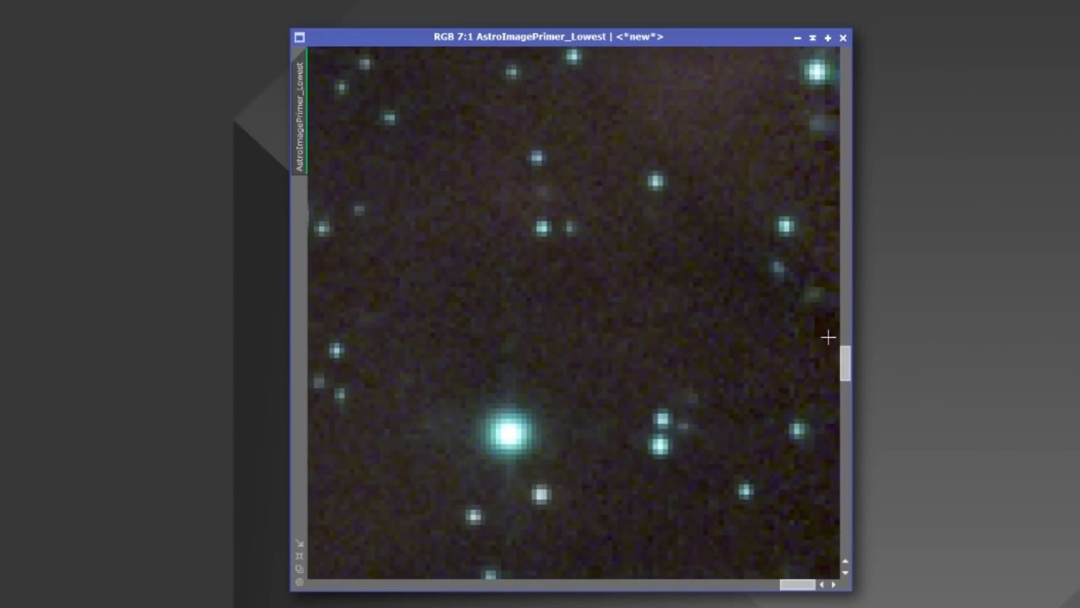
{"action": "left_click_drag", "start_coordinate": [845, 363], "coordinate": [849, 260]}
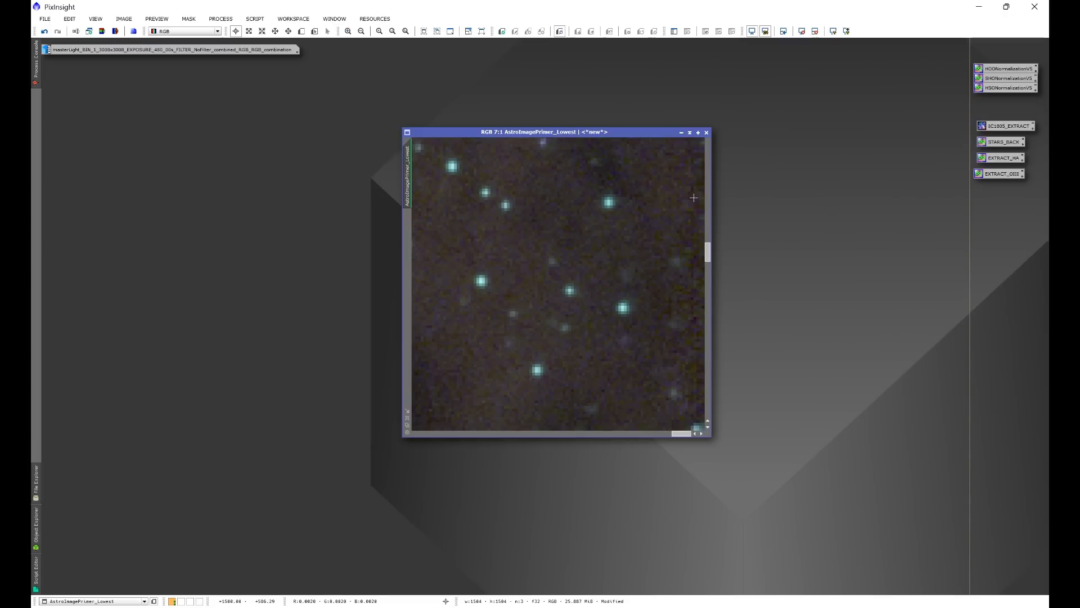
{"action": "left_click_drag", "start_coordinate": [707, 250], "coordinate": [712, 147]}
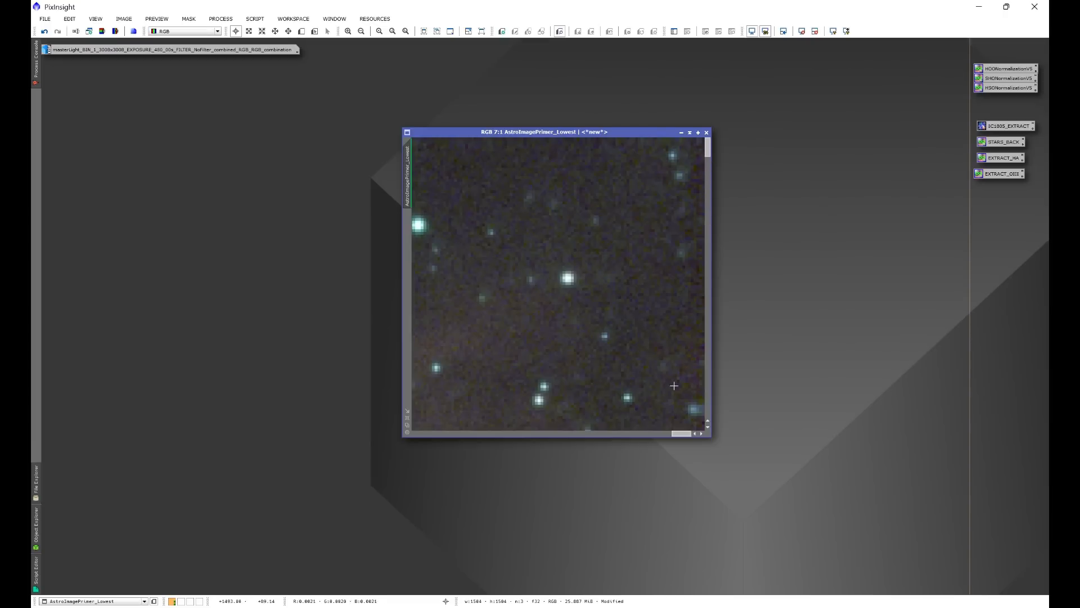
{"action": "left_click_drag", "start_coordinate": [682, 434], "coordinate": [423, 431]}
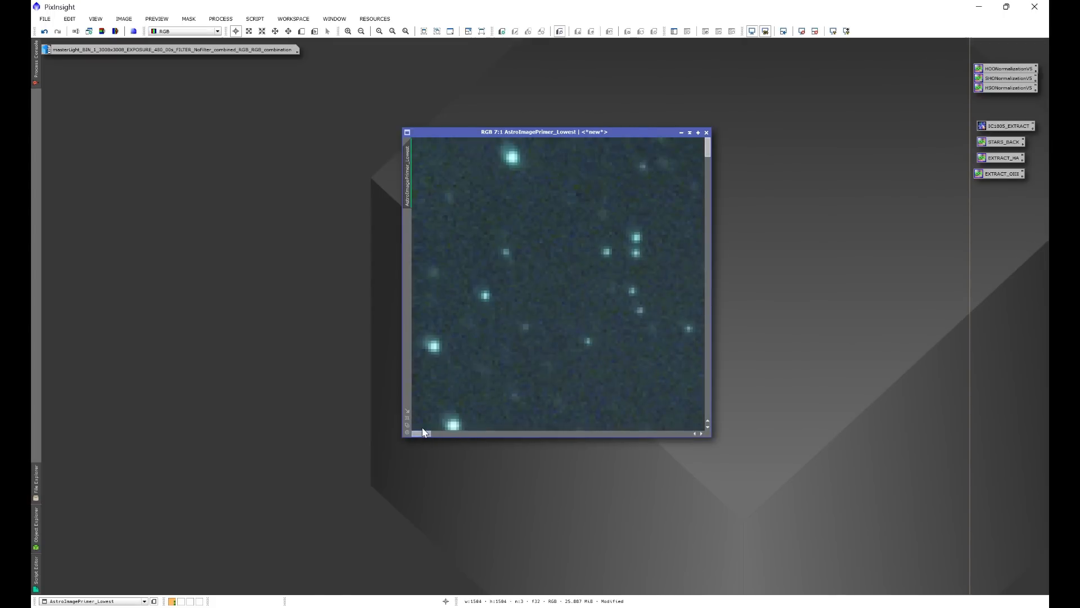
{"action": "scroll", "coordinate": [577, 335], "scroll_direction": "down", "scroll_amount": 6}
{"action": "scroll", "coordinate": [577, 334], "scroll_direction": "down", "scroll_amount": 1}
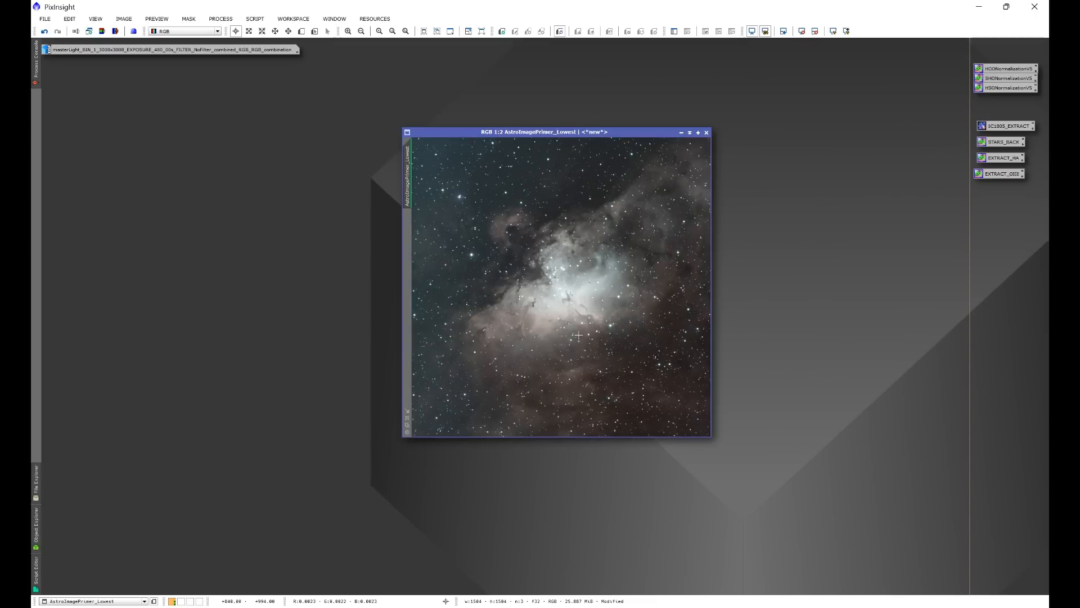
Crop the thin outer border off AstroImagePrimer_Lowest with DynamicCrop, keeping an area of about 1462 × 1452 pixels.
{"action": "left_click", "coordinate": [220, 18]}
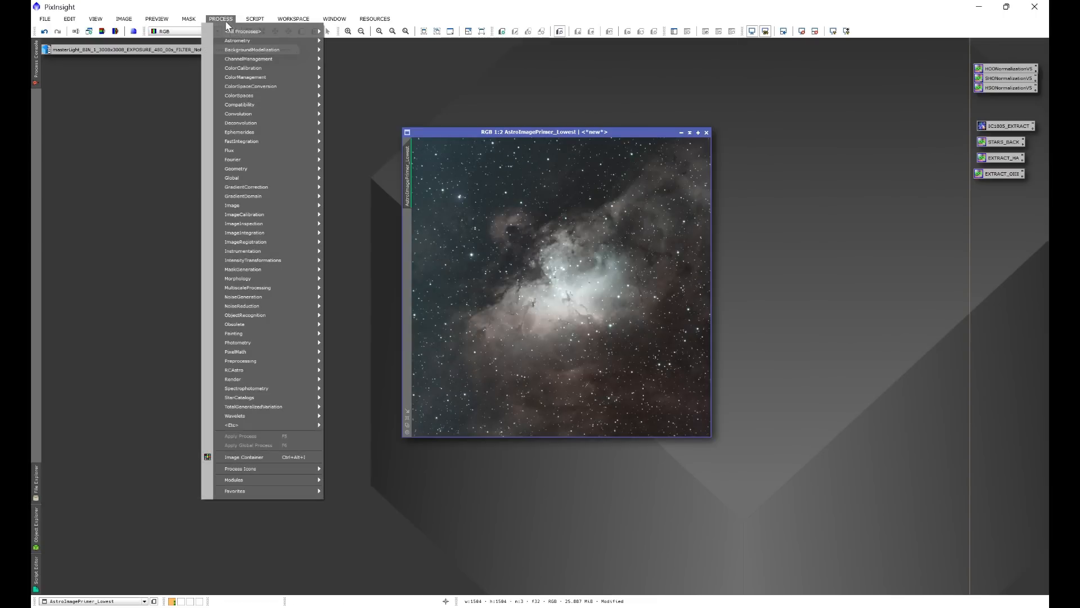
{"action": "mouse_move", "coordinate": [234, 32]}
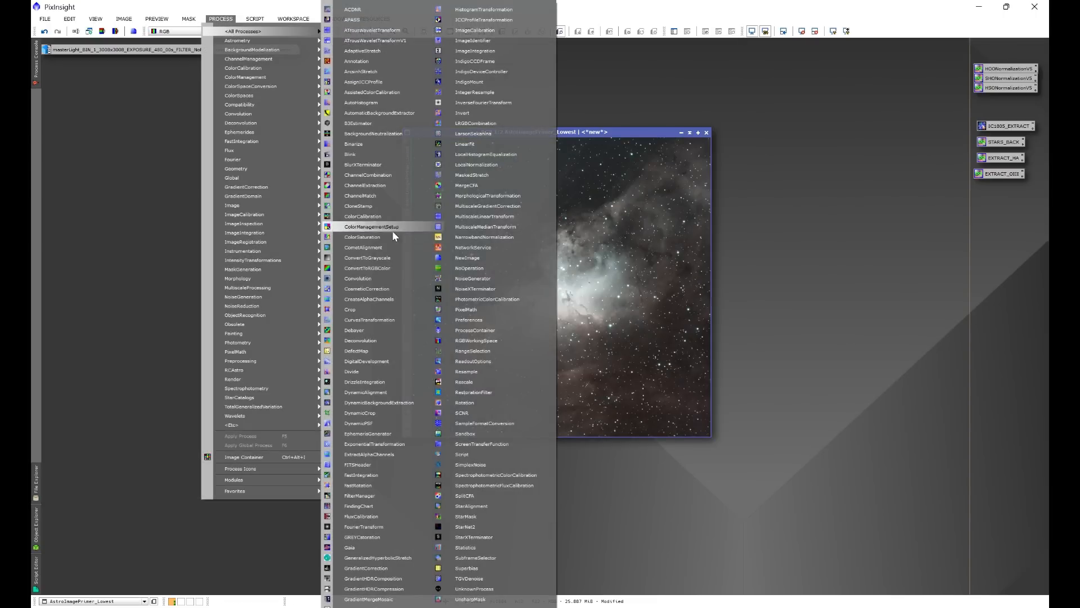
{"action": "left_click", "coordinate": [373, 411]}
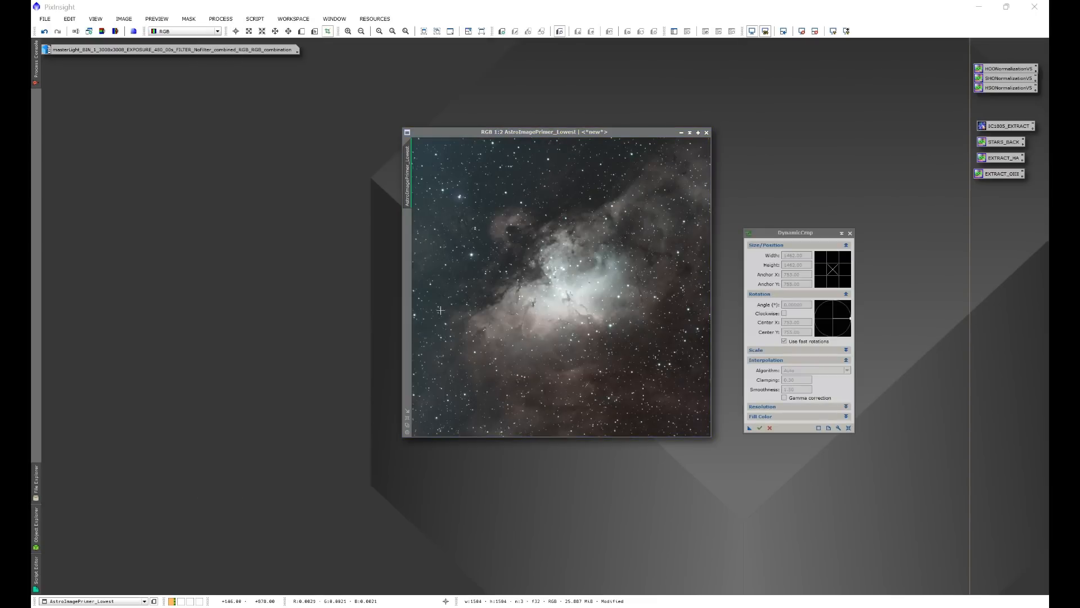
{"action": "left_click_drag", "start_coordinate": [415, 142], "coordinate": [710, 441]}
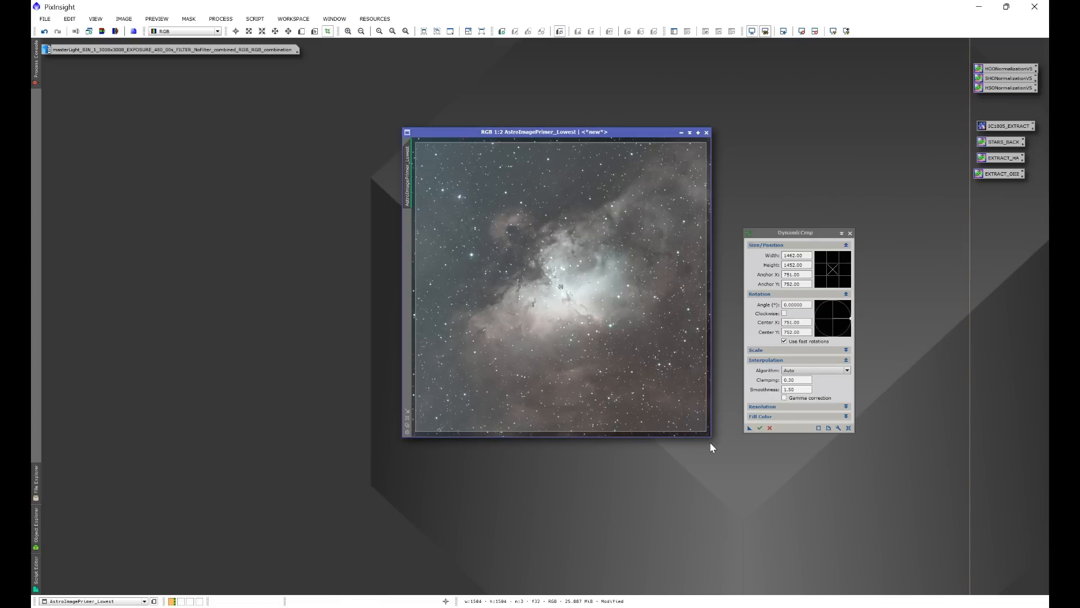
{"action": "left_click", "coordinate": [759, 428]}
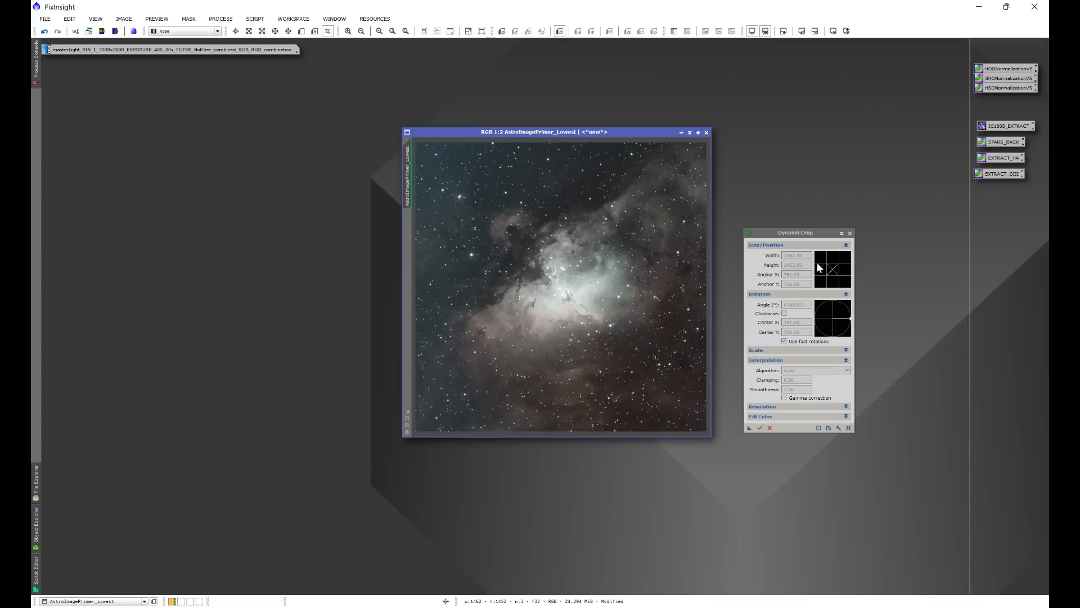
{"action": "left_click", "coordinate": [850, 233]}
Check the cropped image's right and top edges at high magnification for leftover border artifacts.
{"action": "scroll", "coordinate": [668, 317], "scroll_direction": "up", "scroll_amount": 5}
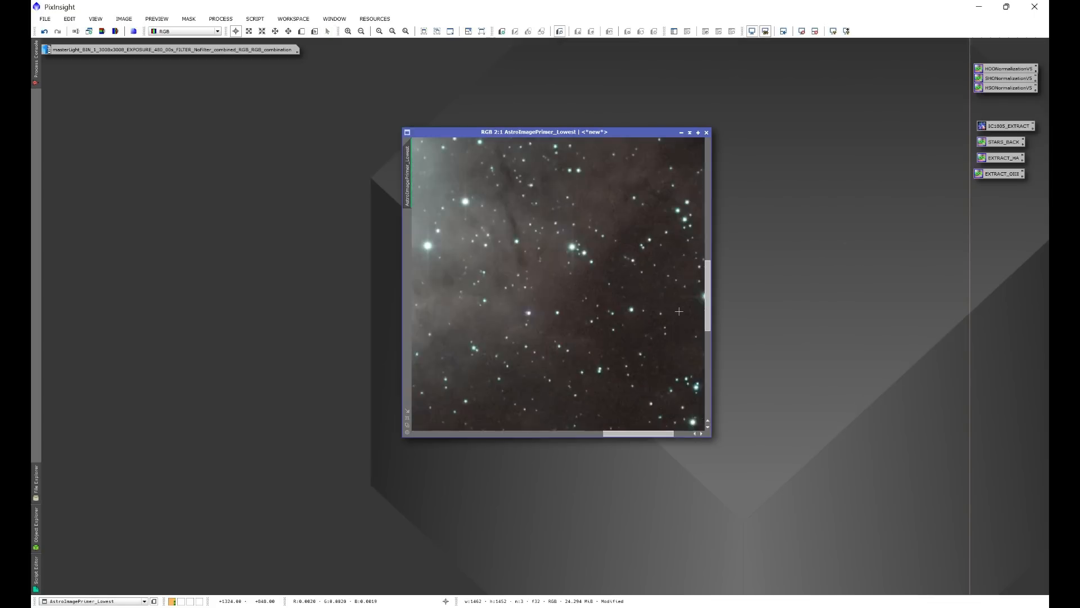
{"action": "scroll", "coordinate": [668, 317], "scroll_direction": "up", "scroll_amount": 1}
{"action": "left_click_drag", "start_coordinate": [657, 433], "coordinate": [687, 437]}
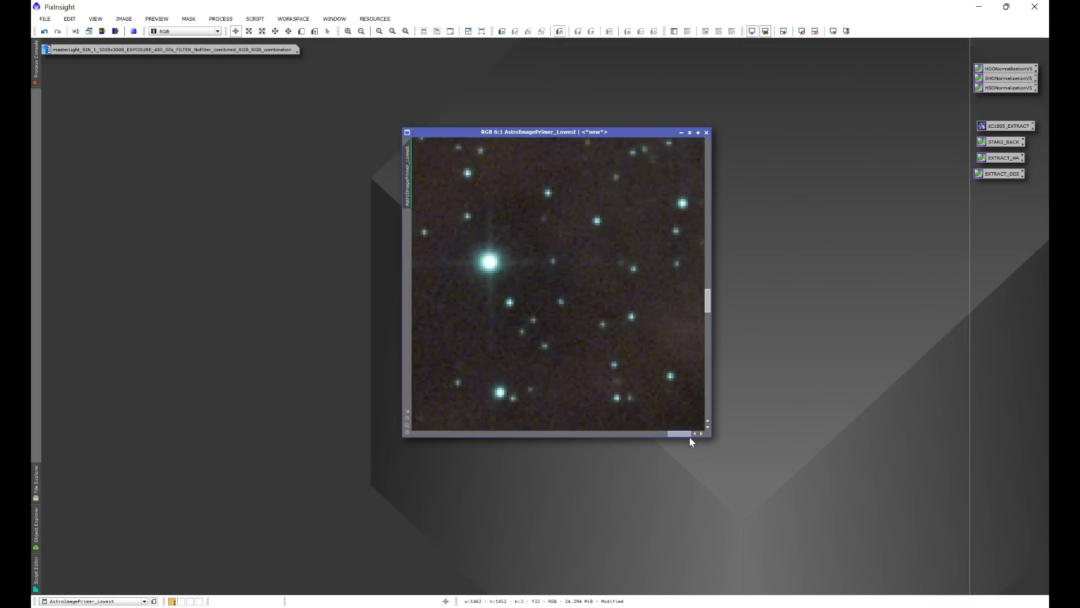
{"action": "left_click_drag", "start_coordinate": [708, 299], "coordinate": [708, 145]}
{"action": "left_click_drag", "start_coordinate": [684, 433], "coordinate": [544, 432]}
{"action": "scroll", "coordinate": [589, 321], "scroll_direction": "down", "scroll_amount": 3}
{"action": "scroll", "coordinate": [589, 321], "scroll_direction": "down", "scroll_amount": 3}
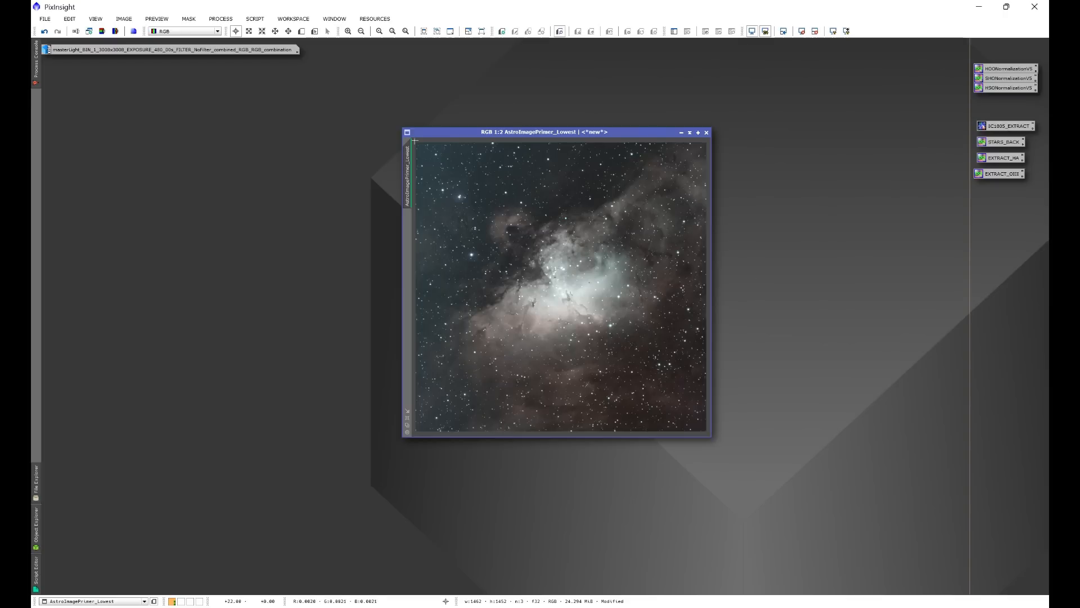
Run the Automatic DBE script on the cropped AstroImagePrimer_Lowest image with its default settings, using Subtract correction.
{"action": "left_click", "coordinate": [255, 18]}
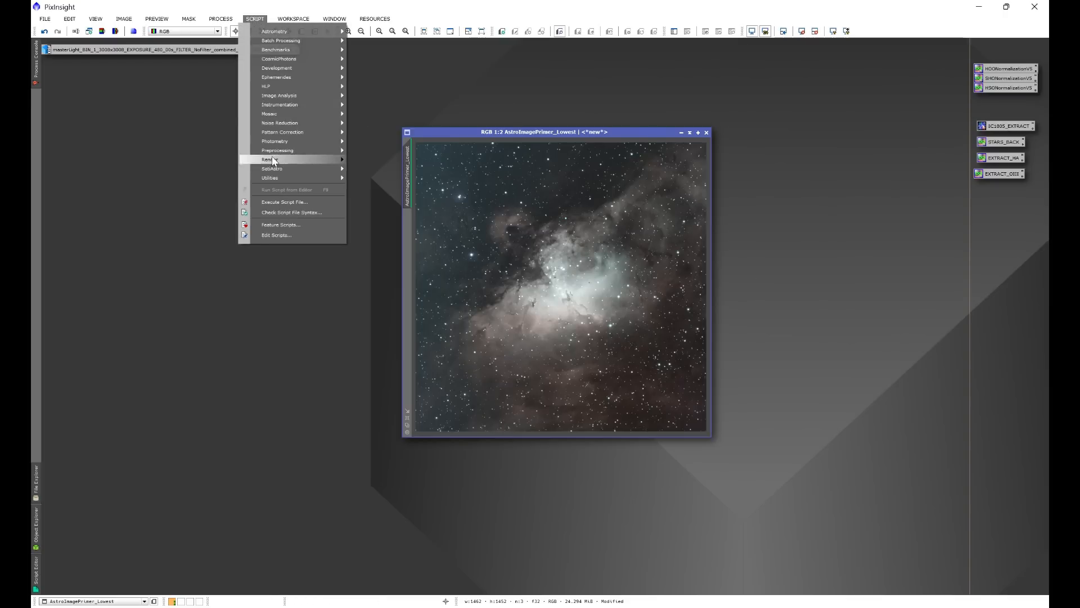
{"action": "mouse_move", "coordinate": [277, 165]}
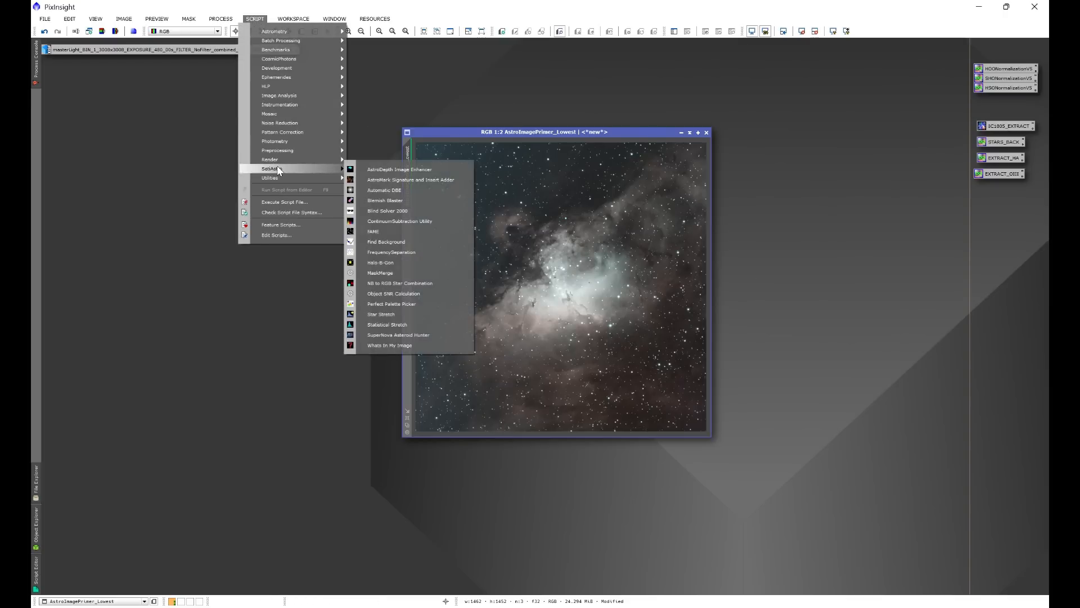
{"action": "left_click", "coordinate": [381, 192]}
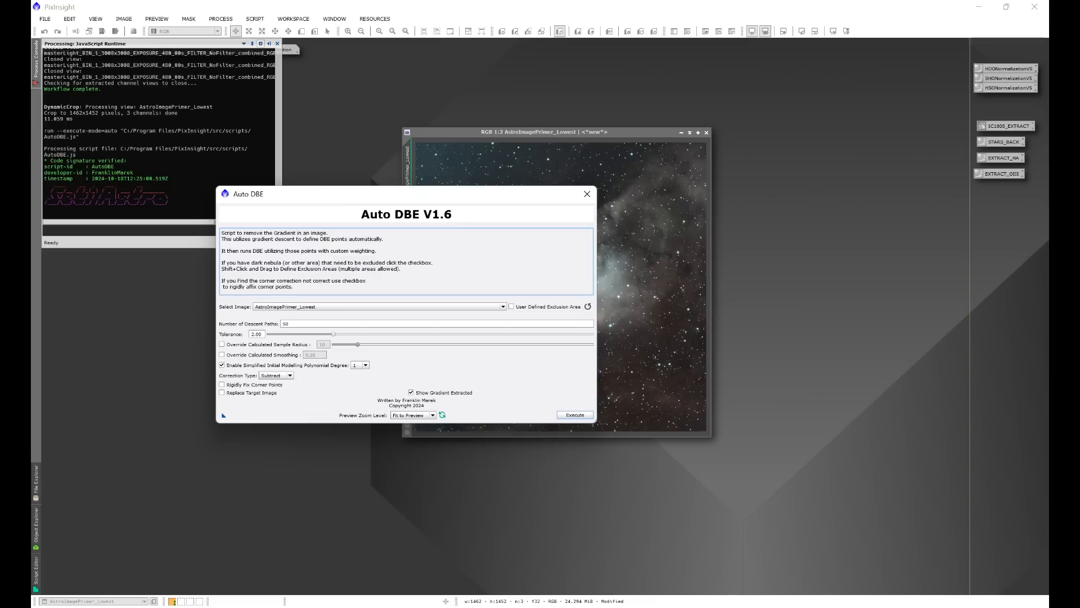
{"action": "left_click", "coordinate": [569, 414]}
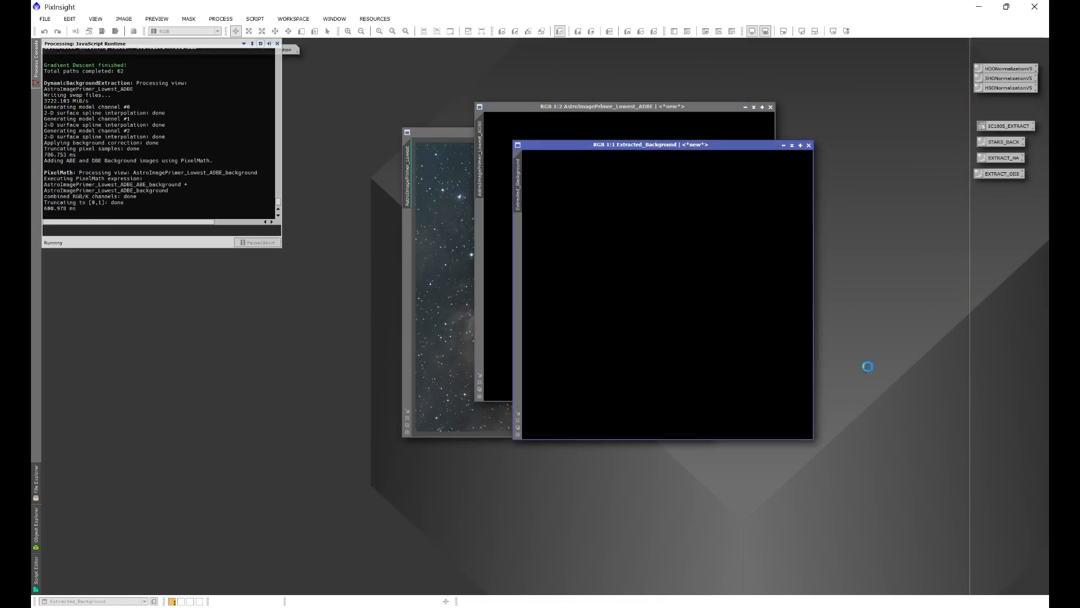
View the Extracted_Background image with an automatic screen stretch, then close it.
{"action": "left_click", "coordinate": [733, 145]}
{"action": "key", "text": "ctrl+a"}
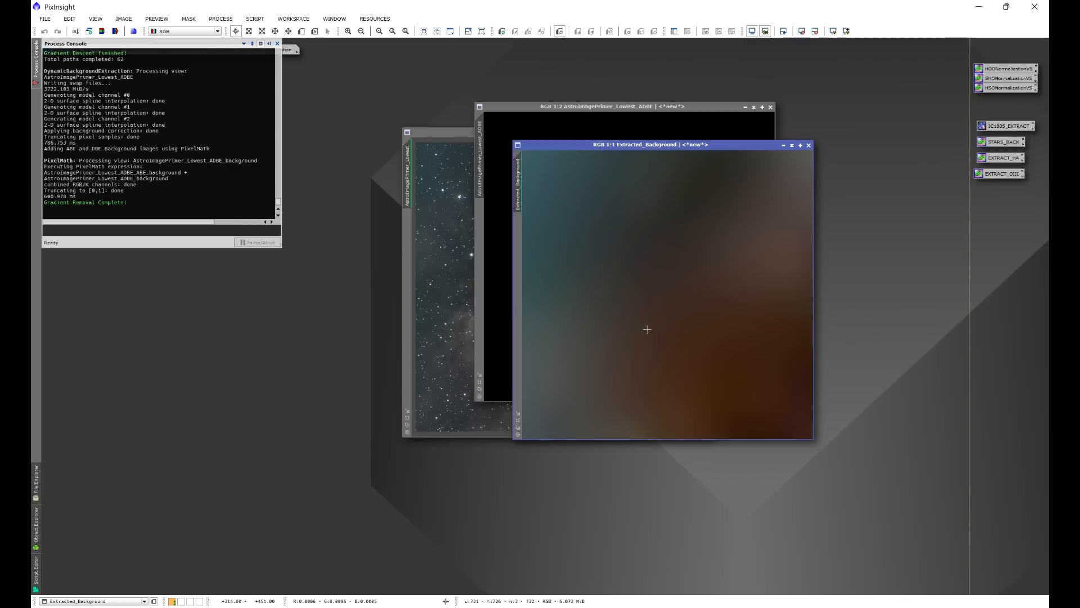
{"action": "left_click", "coordinate": [808, 145]}
Auto-stretch AstroImagePrimer_Lowest_ADBE and place it side by side with AstroImagePrimer_Lowest for comparison.
{"action": "key", "text": "ctrl+a"}
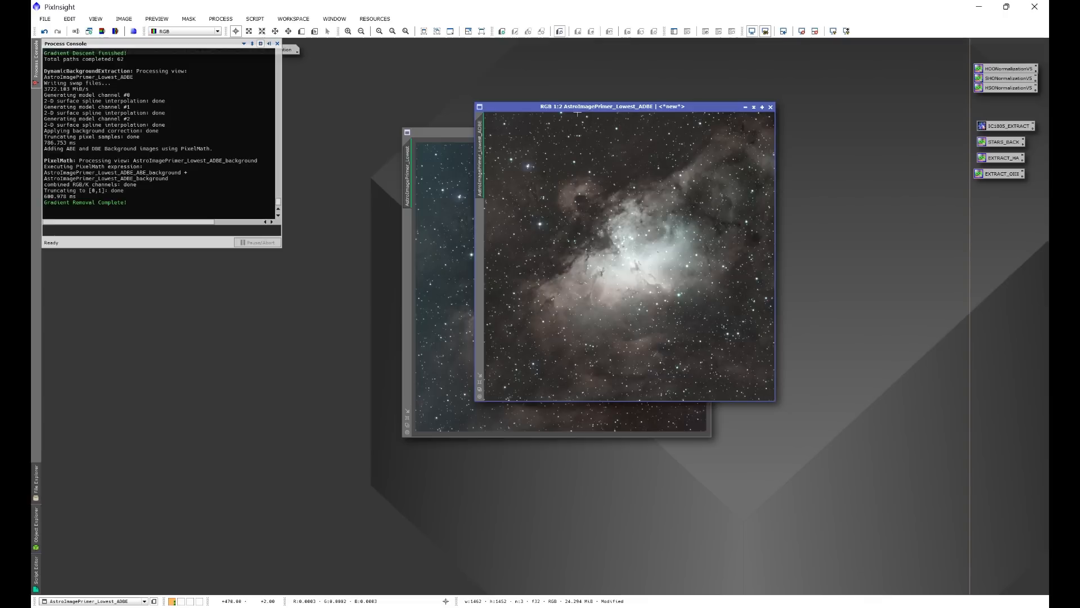
{"action": "left_click_drag", "start_coordinate": [438, 135], "coordinate": [221, 117]}
{"action": "left_click_drag", "start_coordinate": [522, 111], "coordinate": [530, 122]}
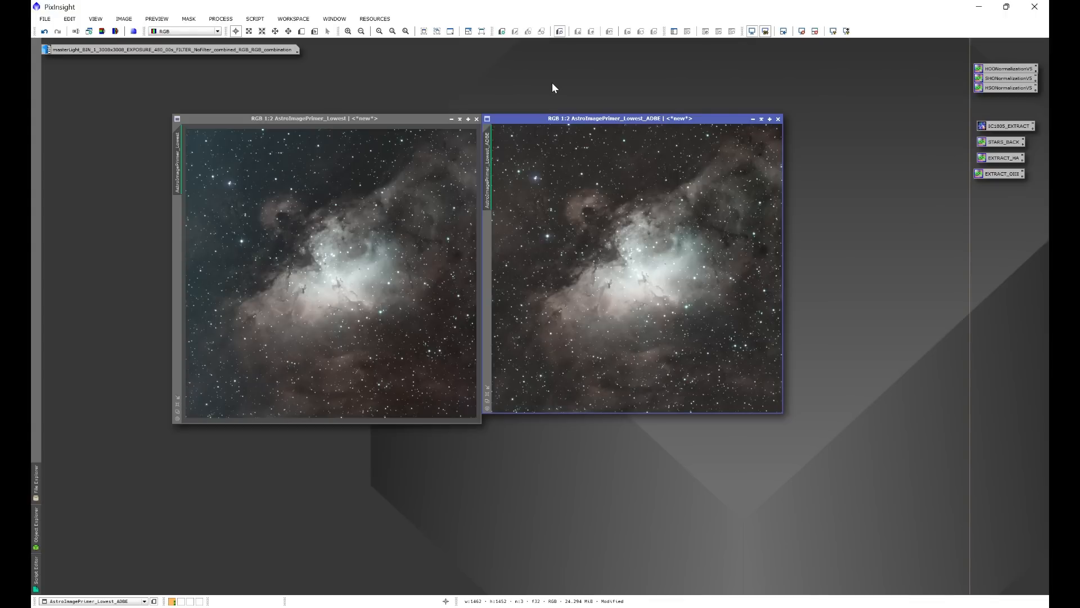
Close AstroImagePrimer_Lowest without saving and move the gradient-corrected ADBE image toward the middle of the workspace.
{"action": "left_click", "coordinate": [476, 119]}
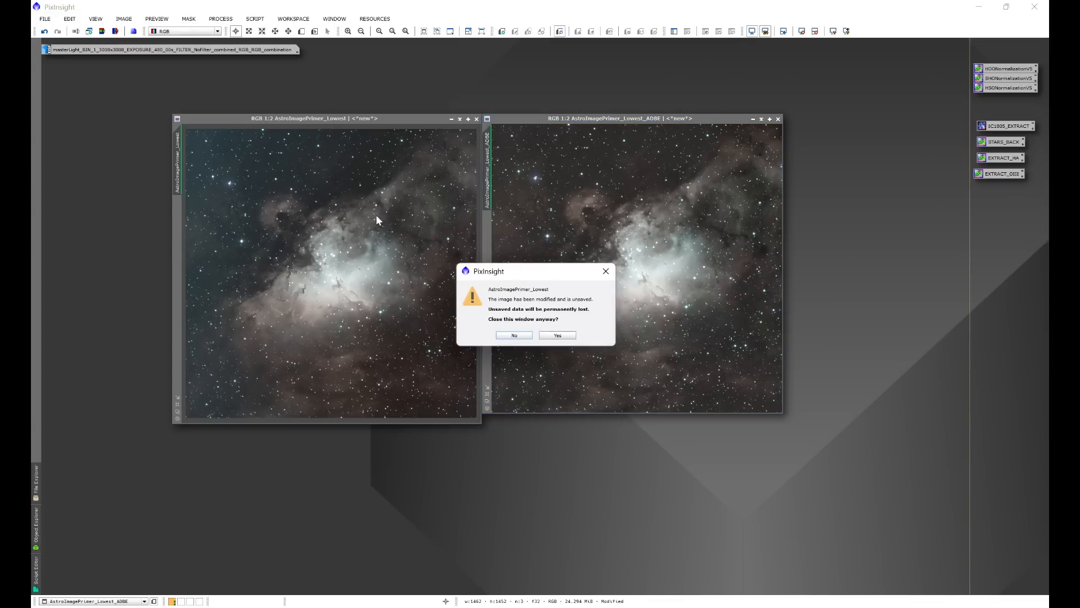
{"action": "left_click", "coordinate": [558, 335]}
{"action": "left_click_drag", "start_coordinate": [614, 120], "coordinate": [480, 142]}
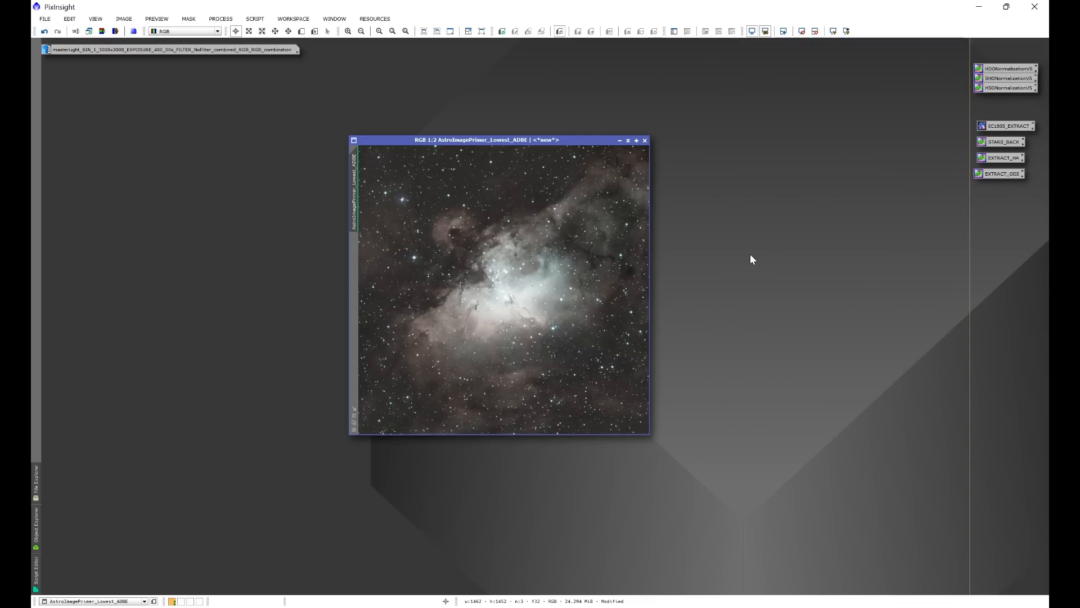
Run Star Console on AstroImagePrimer_Lowest_ADBE with Full Star Correction at 0.50 sharpening and Star Removal by StarXTerminator (Unscreen Stars).
{"action": "left_click", "coordinate": [255, 19]}
{"action": "mouse_move", "coordinate": [276, 91]}
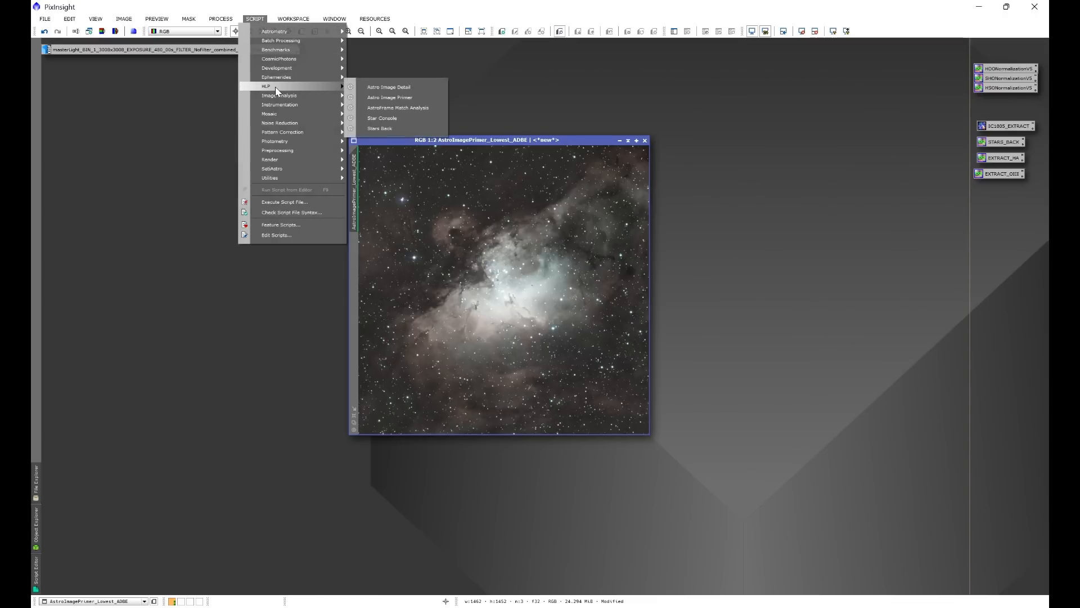
{"action": "left_click", "coordinate": [388, 117]}
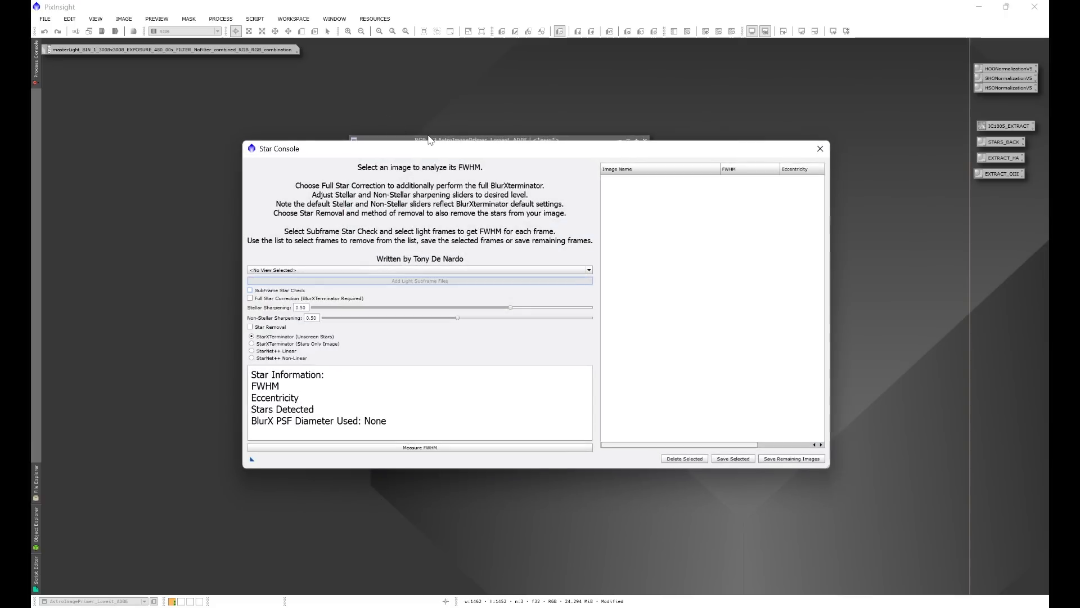
{"action": "left_click_drag", "start_coordinate": [438, 155], "coordinate": [624, 150]}
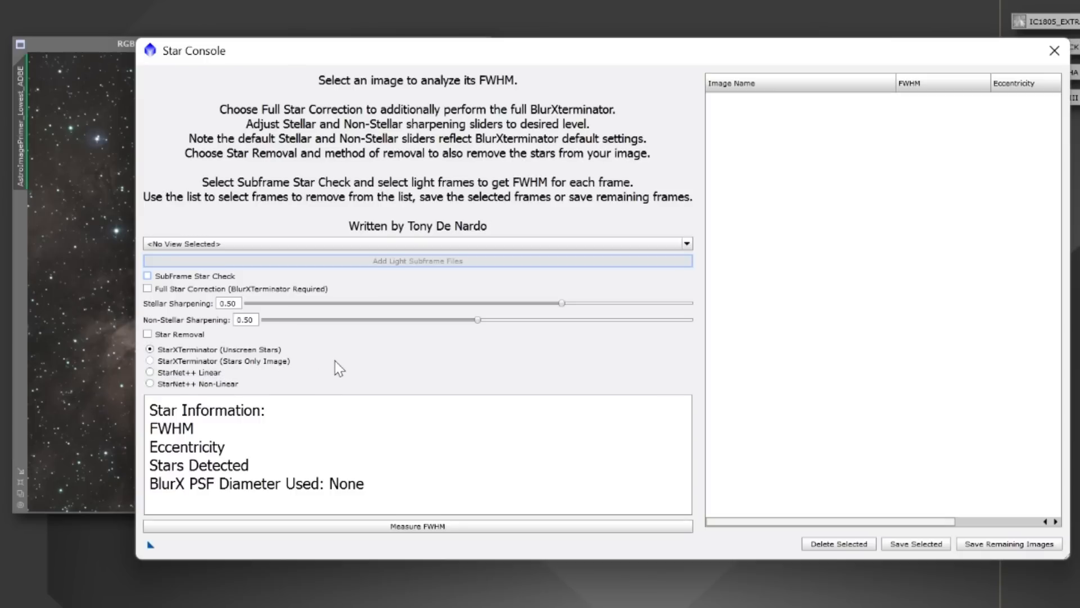
{"action": "left_click", "coordinate": [148, 290]}
{"action": "left_click", "coordinate": [148, 334]}
{"action": "left_click", "coordinate": [250, 244]}
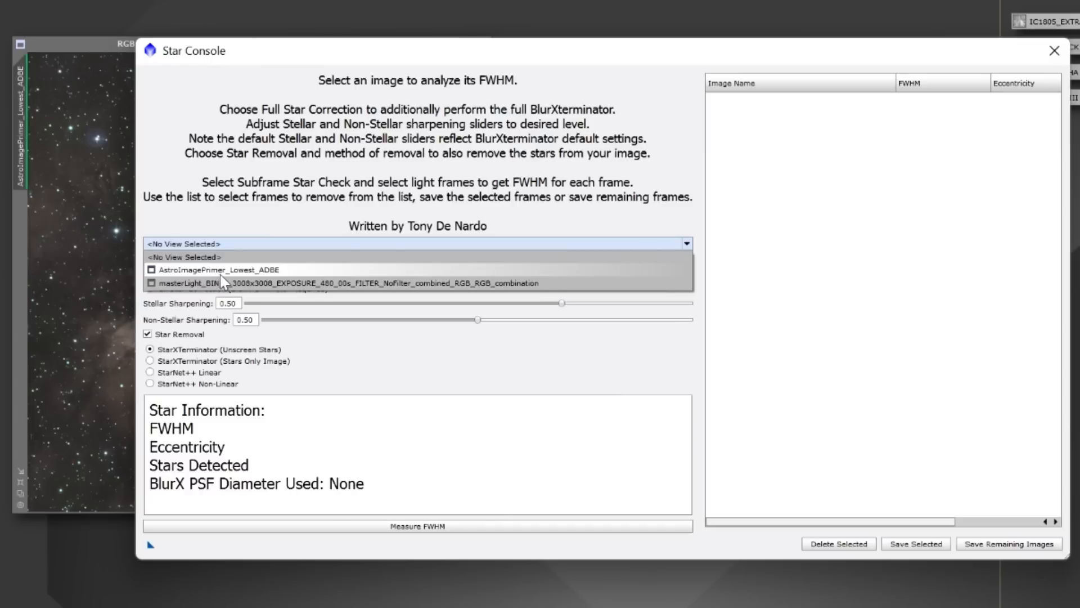
{"action": "left_click", "coordinate": [289, 270]}
{"action": "left_click", "coordinate": [418, 527]}
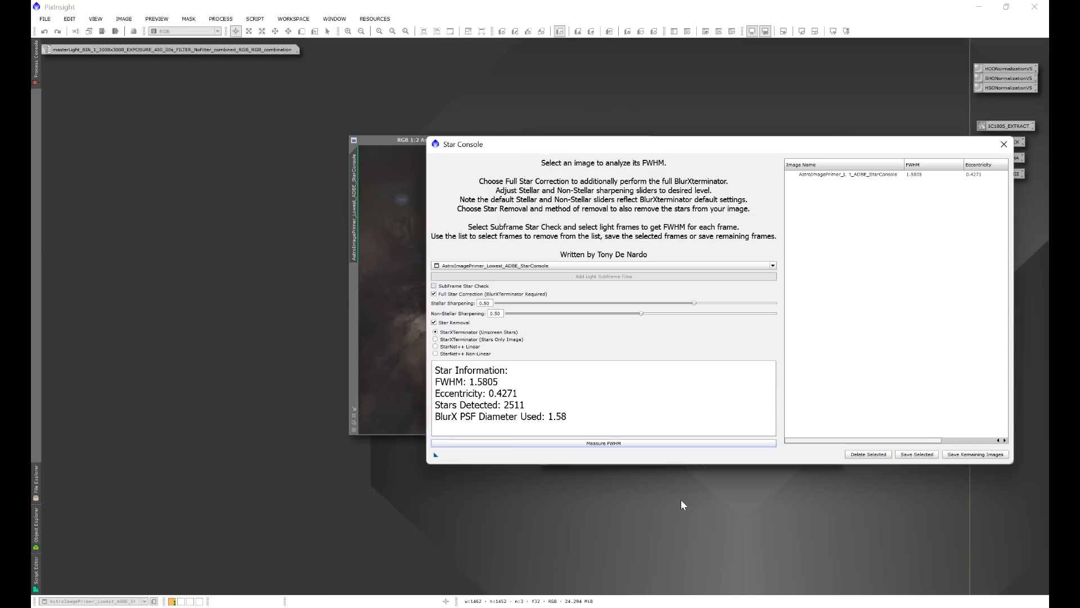
{"action": "left_click", "coordinate": [1003, 145]}
Compare the starless and stars images side by side, minimize the stars image out of the way and re-center the starless one.
{"action": "left_click_drag", "start_coordinate": [532, 140], "coordinate": [416, 167]}
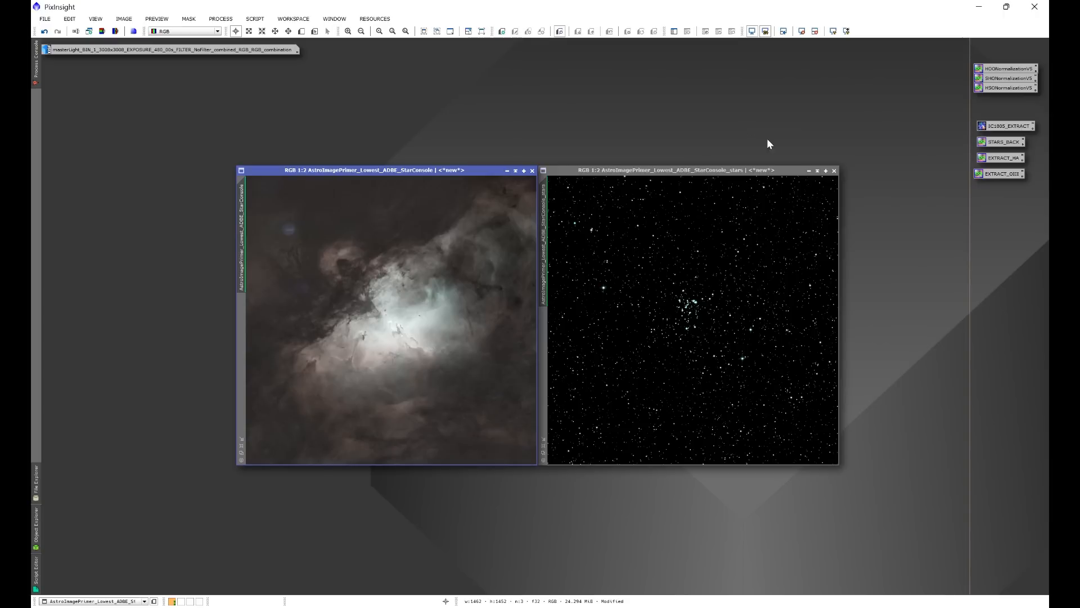
{"action": "left_click", "coordinate": [808, 170]}
{"action": "left_click_drag", "start_coordinate": [718, 320], "coordinate": [805, 65]}
{"action": "left_click_drag", "start_coordinate": [439, 170], "coordinate": [593, 159]}
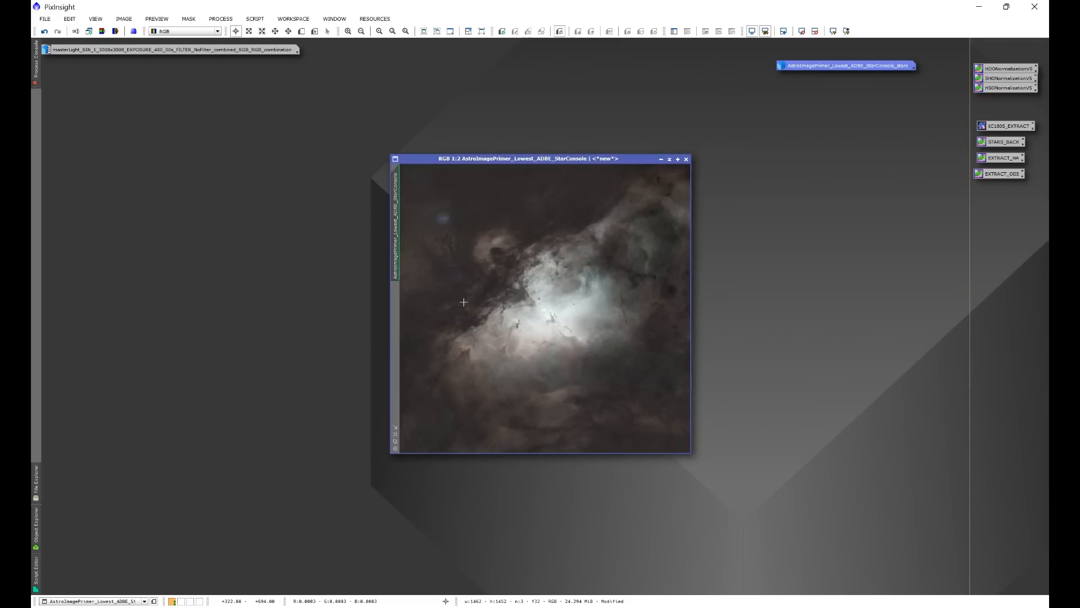
Inspect the two blue halos in the starless image, load it in Blemish Blaster and apply AutoSTF to the preview.
{"action": "scroll", "coordinate": [455, 245], "scroll_direction": "up", "scroll_amount": 2}
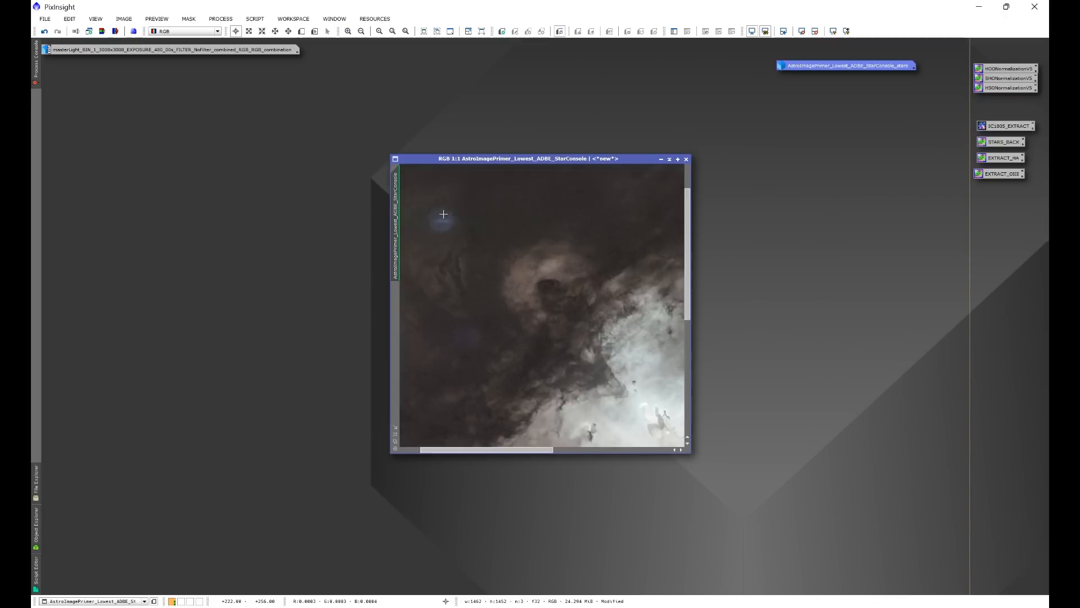
{"action": "left_click_drag", "start_coordinate": [446, 454], "coordinate": [434, 451]}
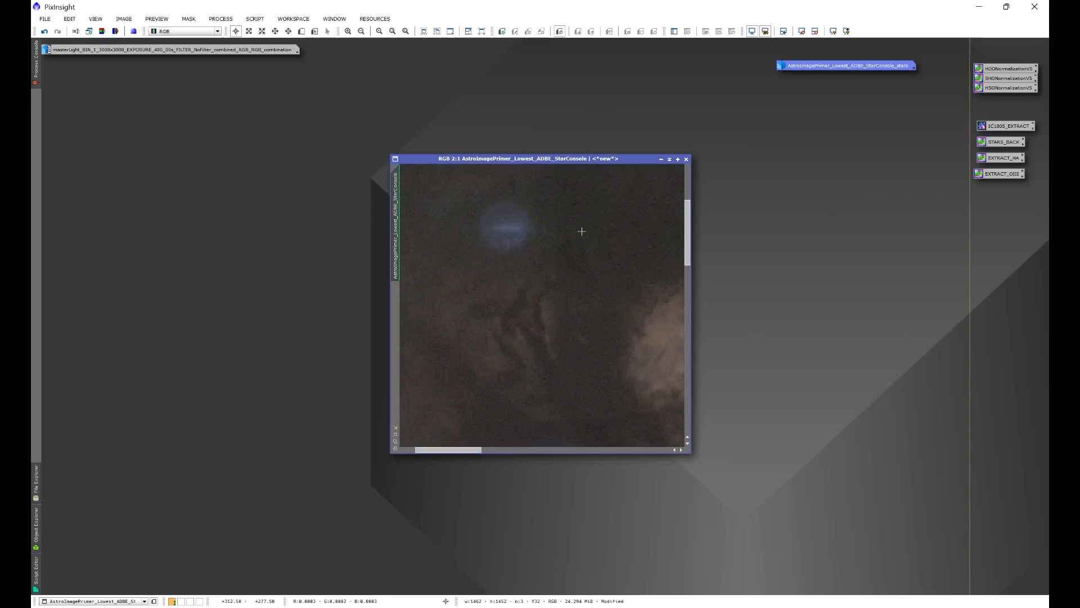
{"action": "left_click_drag", "start_coordinate": [687, 229], "coordinate": [687, 263]}
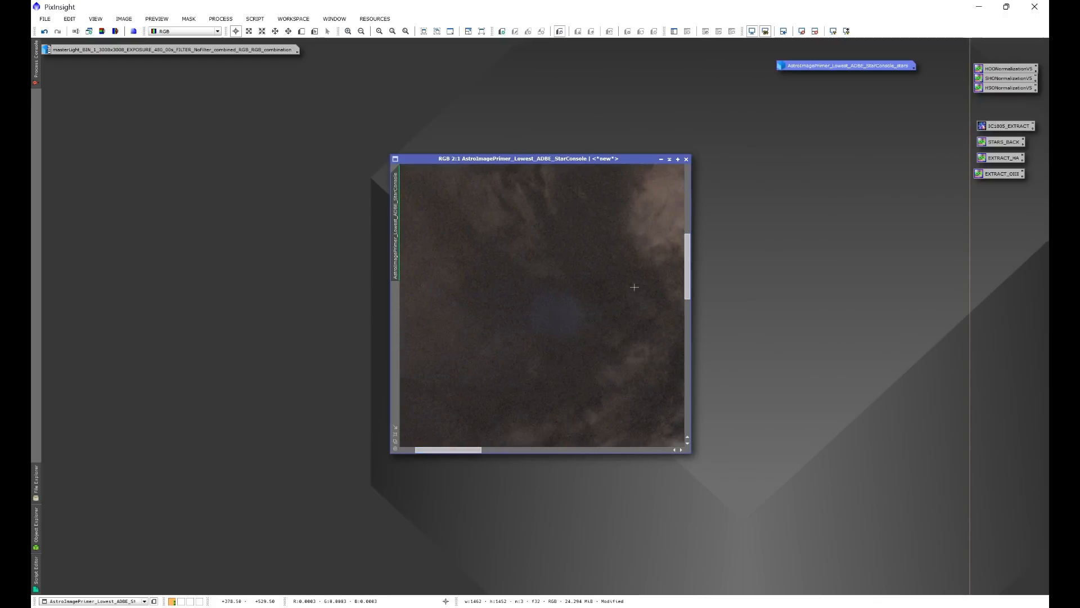
{"action": "scroll", "coordinate": [634, 282], "scroll_direction": "down", "scroll_amount": 2}
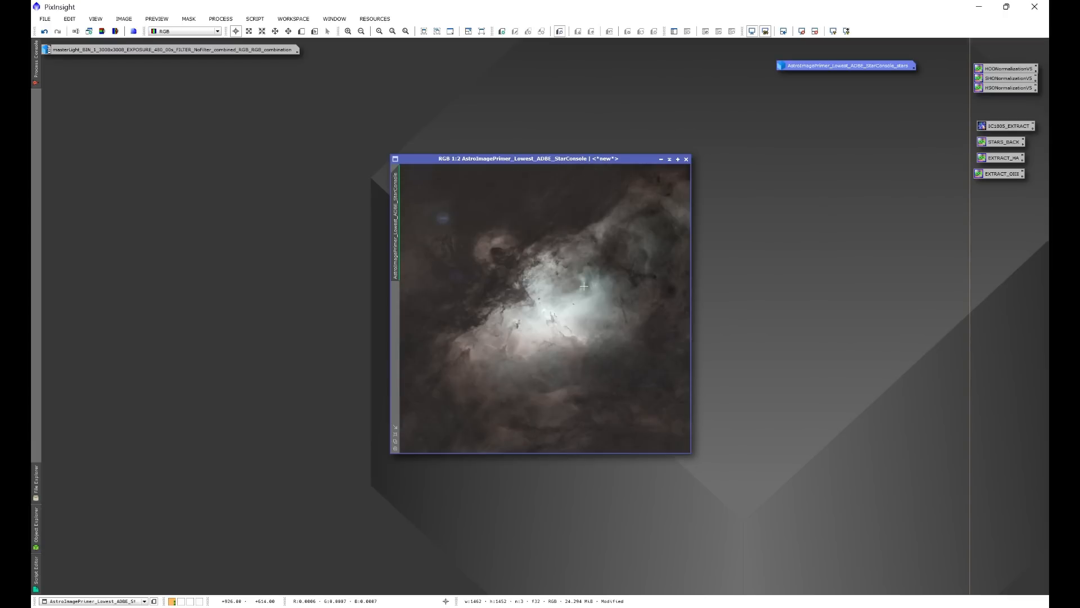
{"action": "left_click", "coordinate": [254, 18]}
{"action": "mouse_move", "coordinate": [288, 166]}
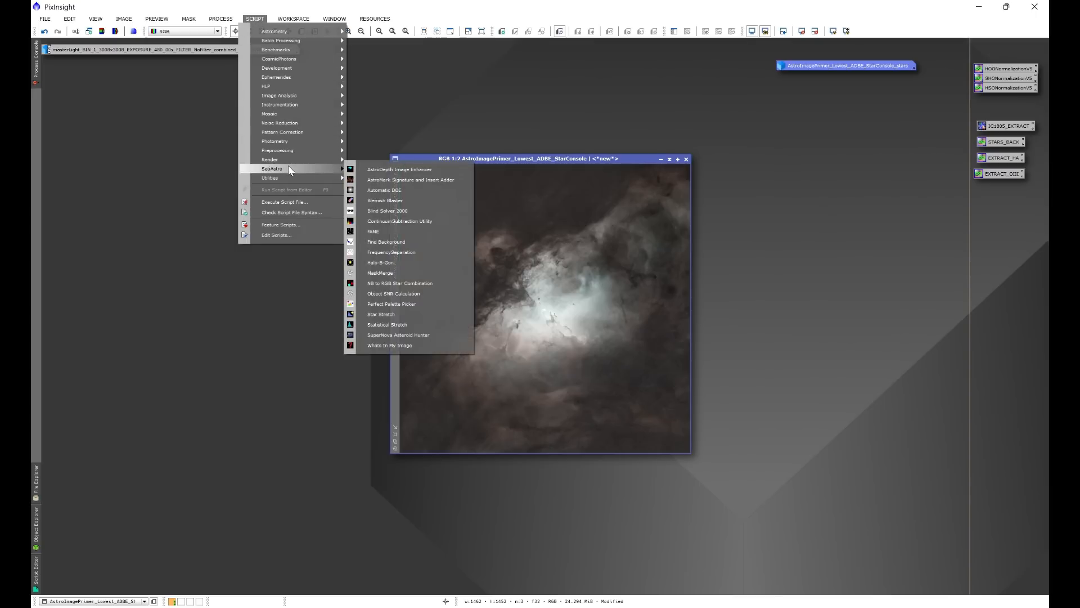
{"action": "left_click", "coordinate": [380, 200]}
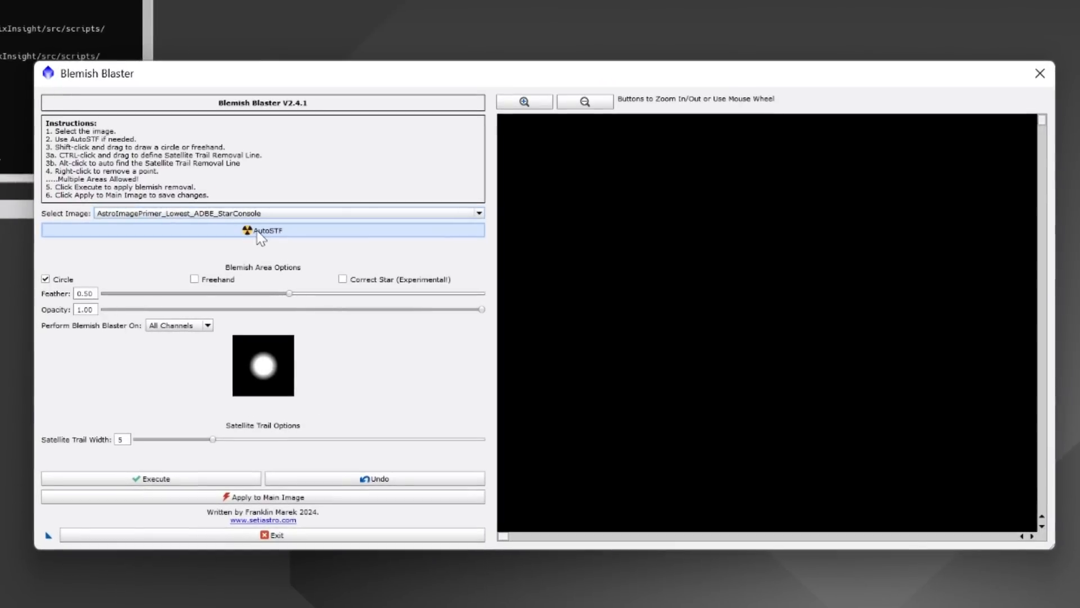
{"action": "left_click", "coordinate": [260, 234]}
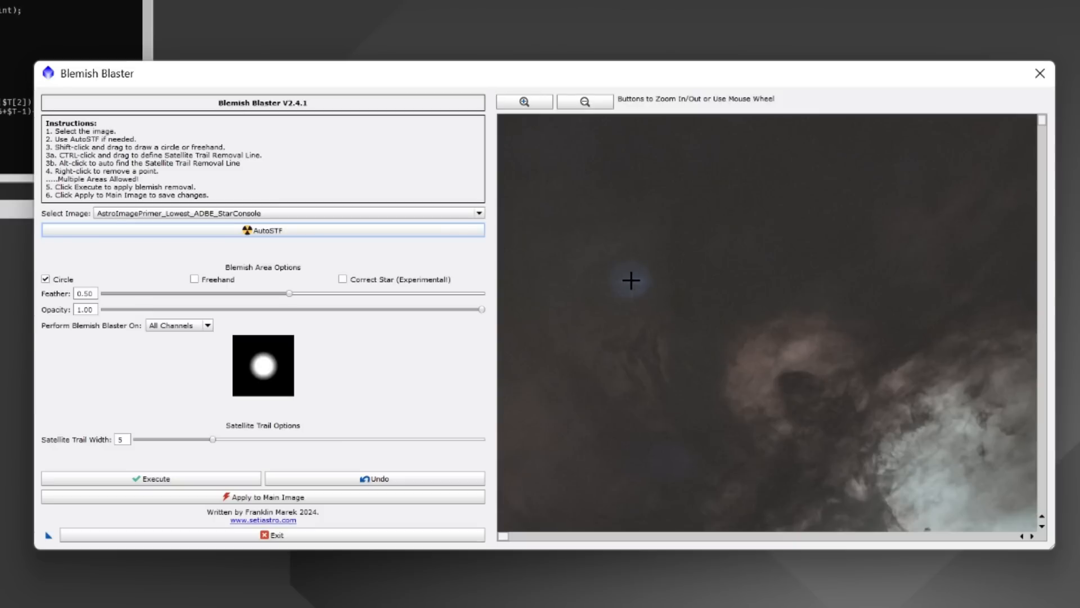
Remove the two blue halos with circular blemish areas in Blemish Blaster and apply the correction to the main image.
{"action": "left_click_drag", "start_coordinate": [630, 280], "coordinate": [647, 306]}
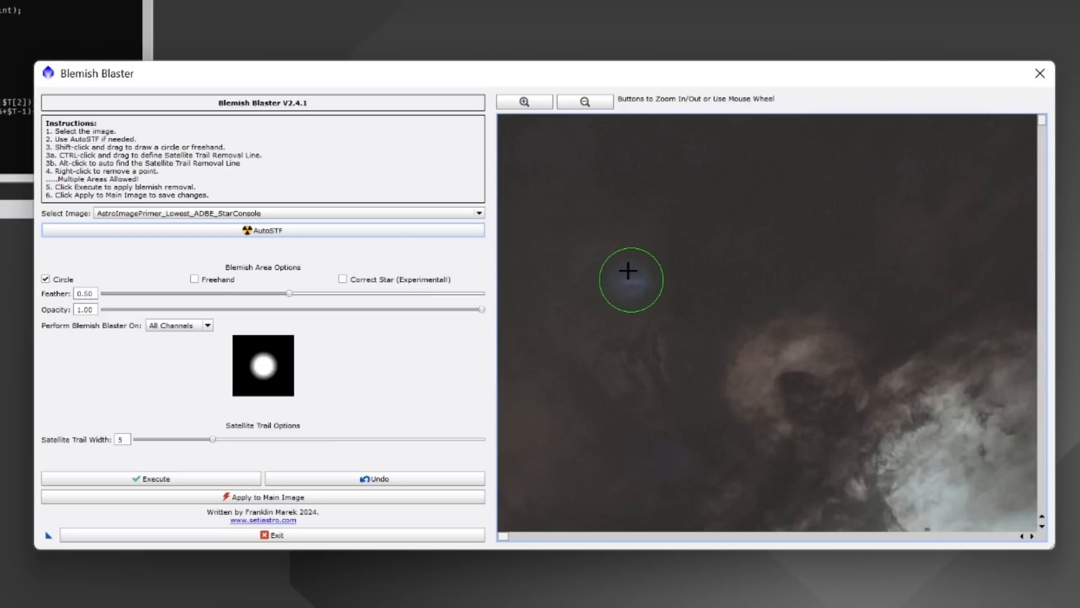
{"action": "left_click", "coordinate": [160, 483]}
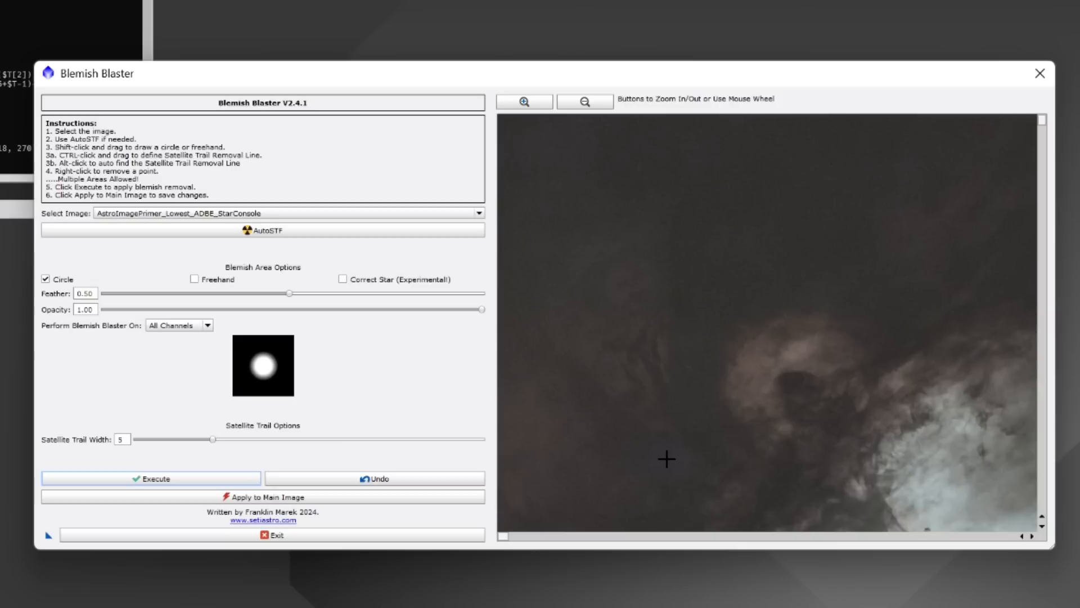
{"action": "left_click_drag", "start_coordinate": [666, 459], "coordinate": [683, 487]}
{"action": "left_click", "coordinate": [169, 481]}
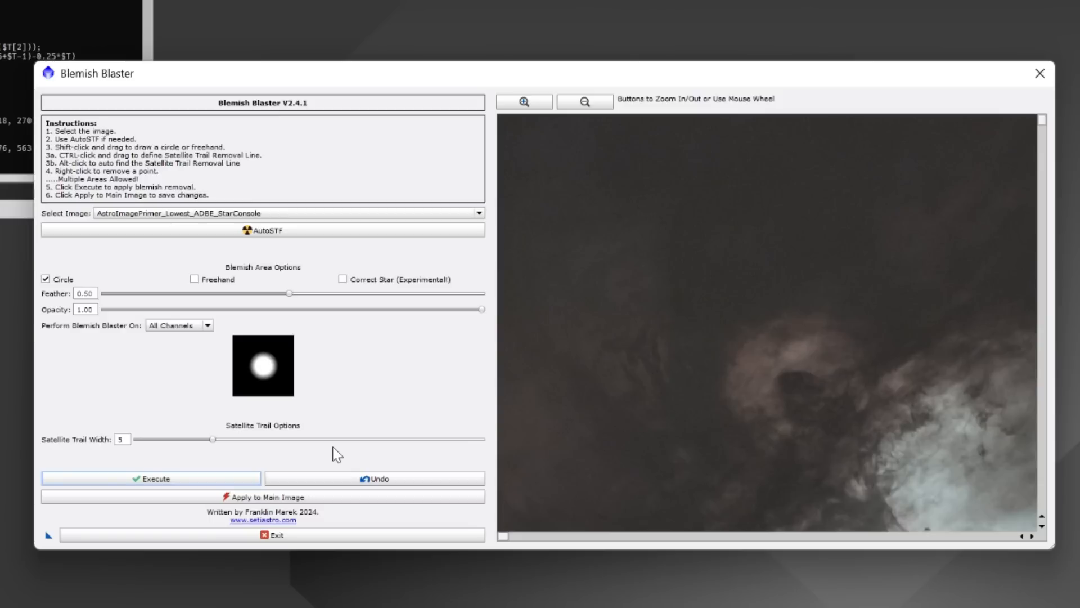
{"action": "left_click", "coordinate": [244, 497]}
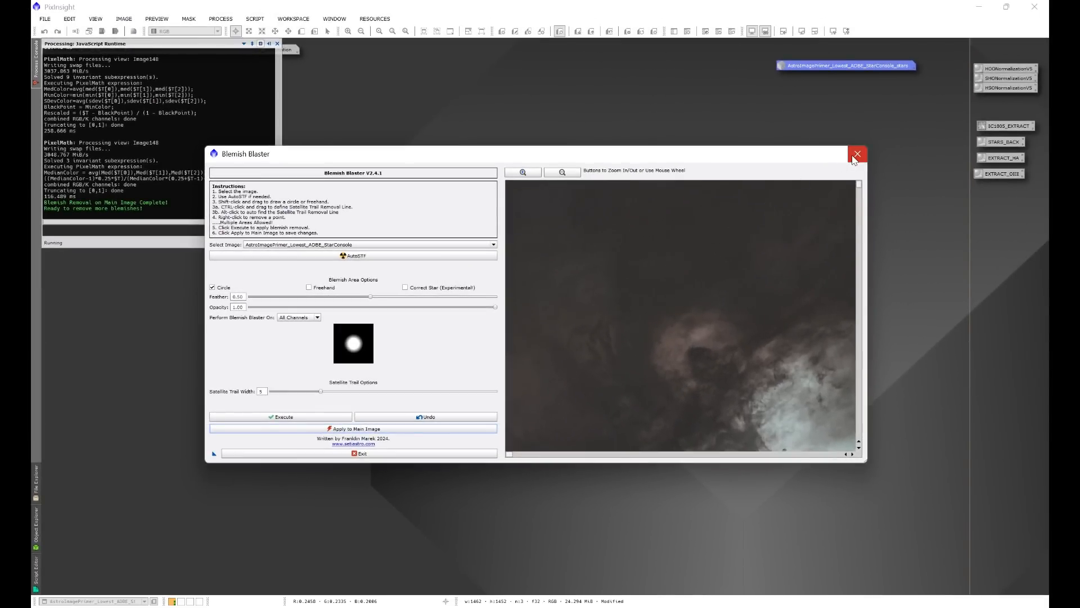
{"action": "left_click", "coordinate": [856, 155]}
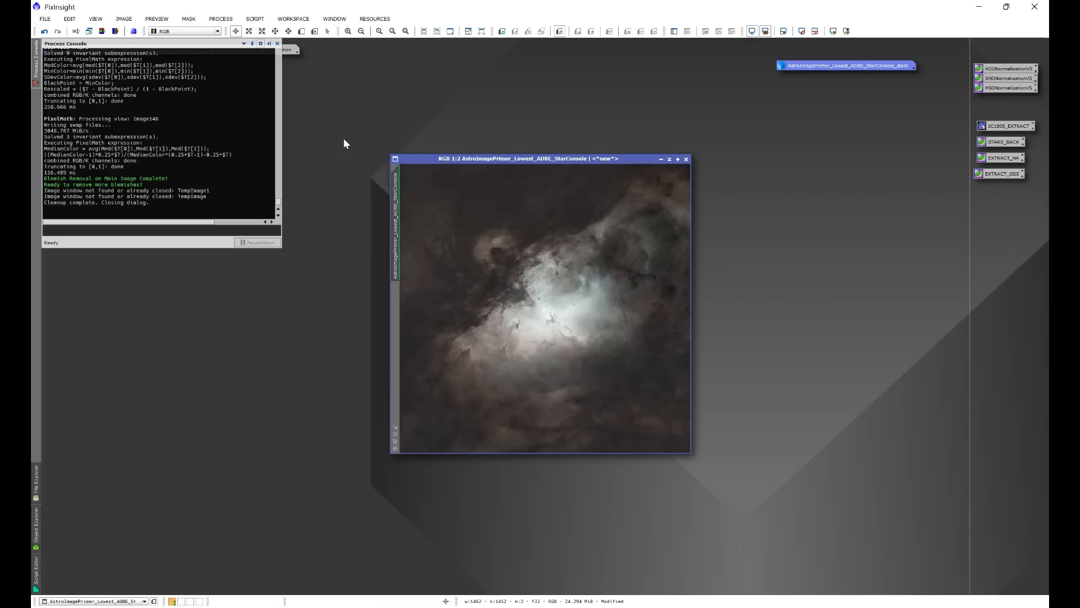
Magnify the starless image's noisy background and open NoiseXTerminator beside it.
{"action": "scroll", "coordinate": [465, 229], "scroll_direction": "up", "scroll_amount": 2}
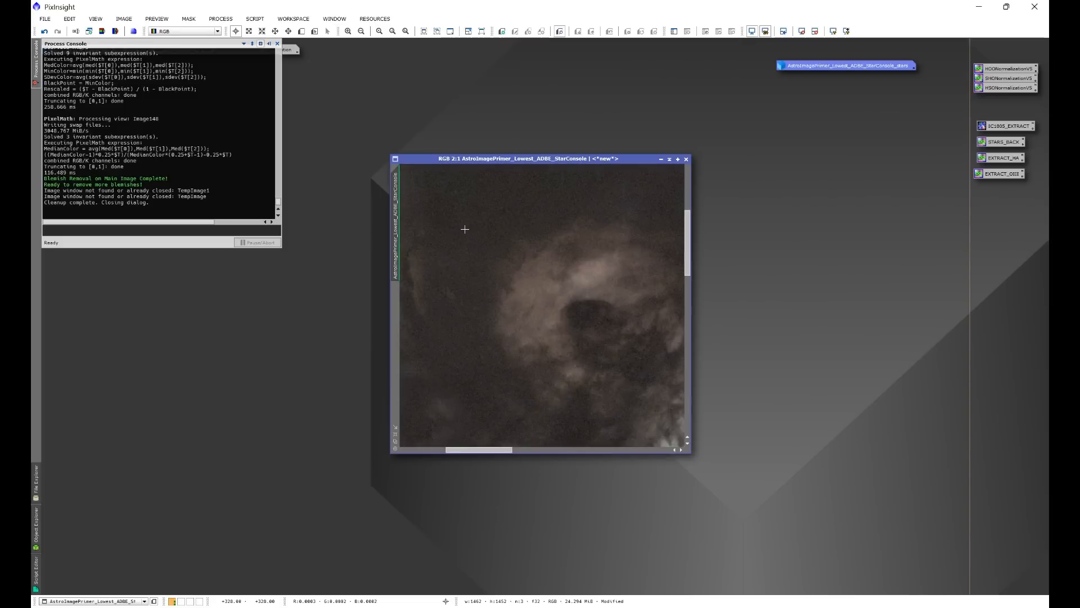
{"action": "scroll", "coordinate": [464, 229], "scroll_direction": "up", "scroll_amount": 1}
{"action": "scroll", "coordinate": [465, 230], "scroll_direction": "up", "scroll_amount": 1}
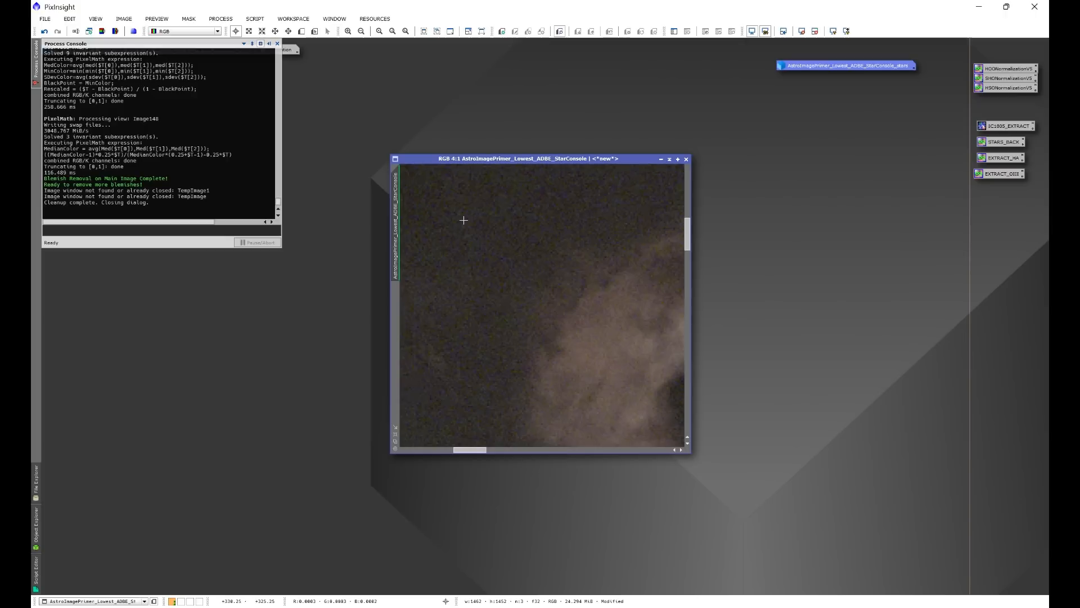
{"action": "left_click", "coordinate": [227, 23]}
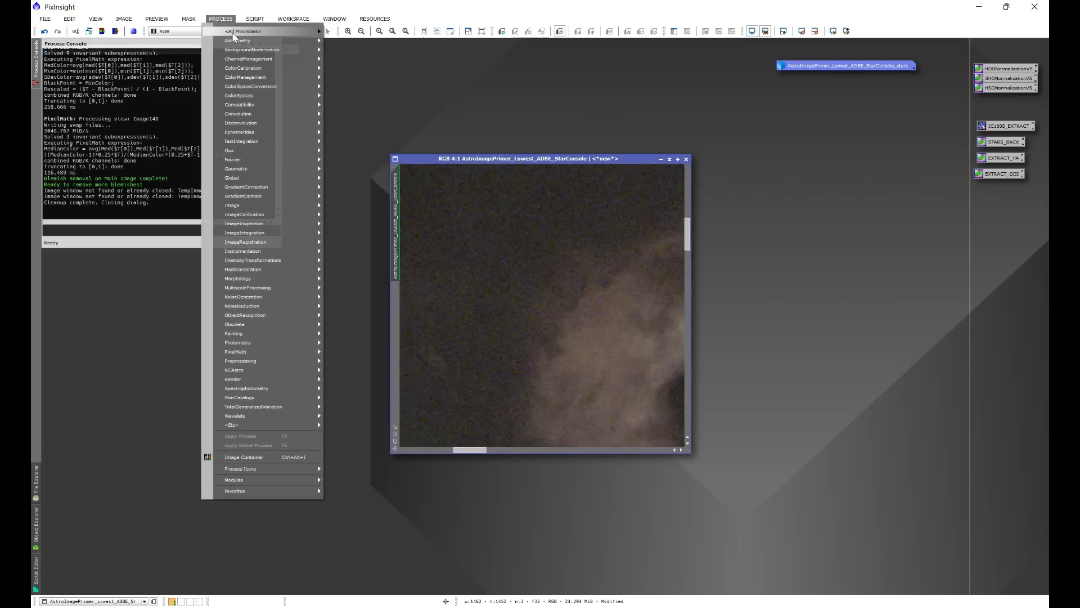
{"action": "mouse_move", "coordinate": [233, 32]}
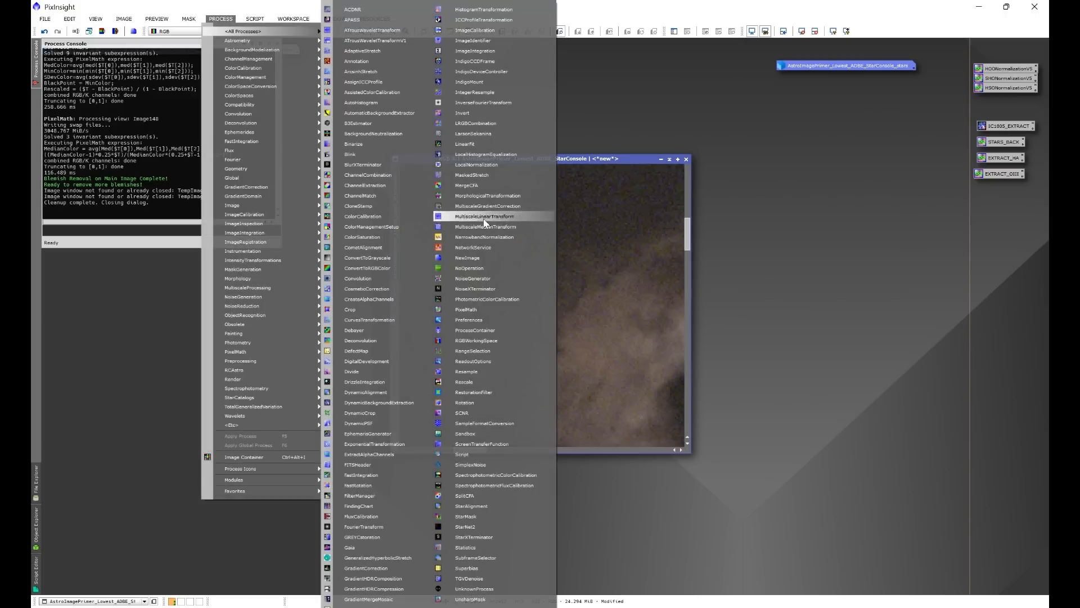
{"action": "left_click", "coordinate": [478, 289]}
{"action": "left_click_drag", "start_coordinate": [873, 231], "coordinate": [802, 228]}
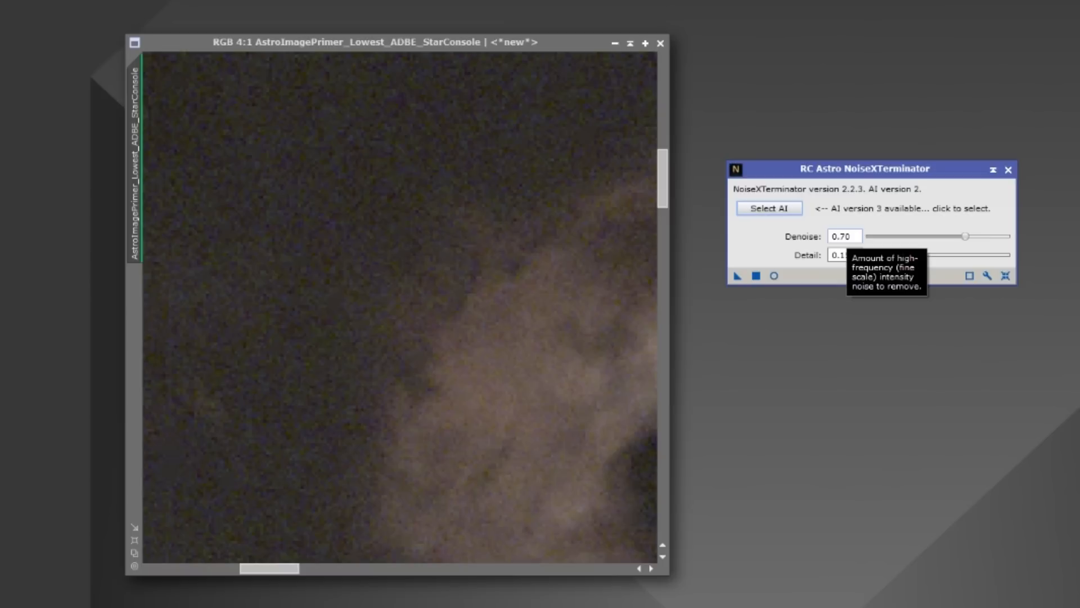
Try NoiseXTerminator on the starless image with Denoise 0.70 and Detail 0.15, inspect the background closely and undo it.
{"action": "left_click_drag", "start_coordinate": [738, 275], "coordinate": [540, 374]}
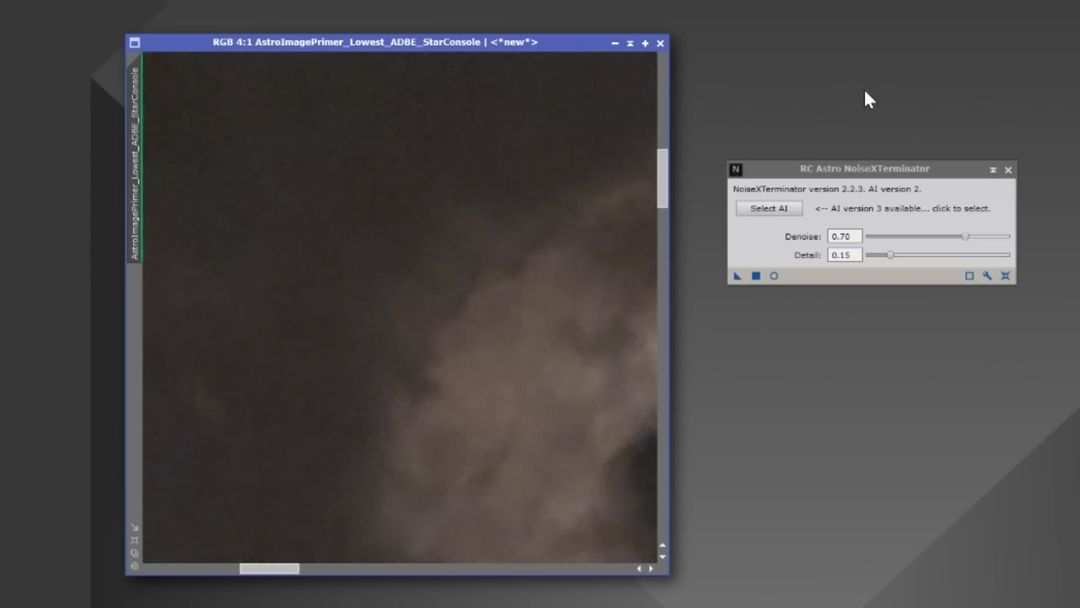
{"action": "scroll", "coordinate": [319, 193], "scroll_direction": "up", "scroll_amount": 2}
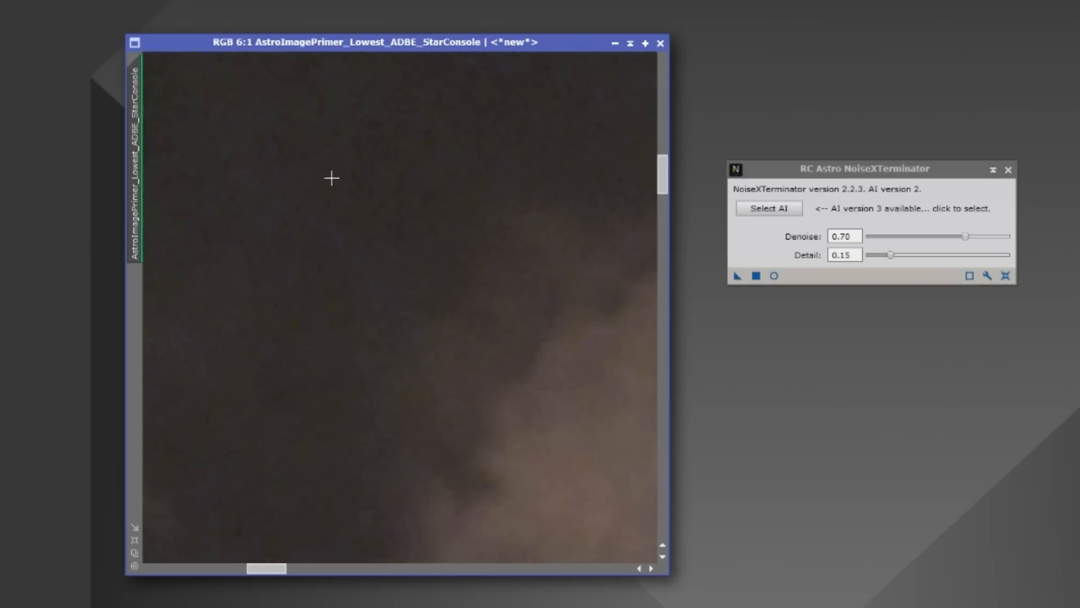
{"action": "scroll", "coordinate": [334, 221], "scroll_direction": "down", "scroll_amount": 3}
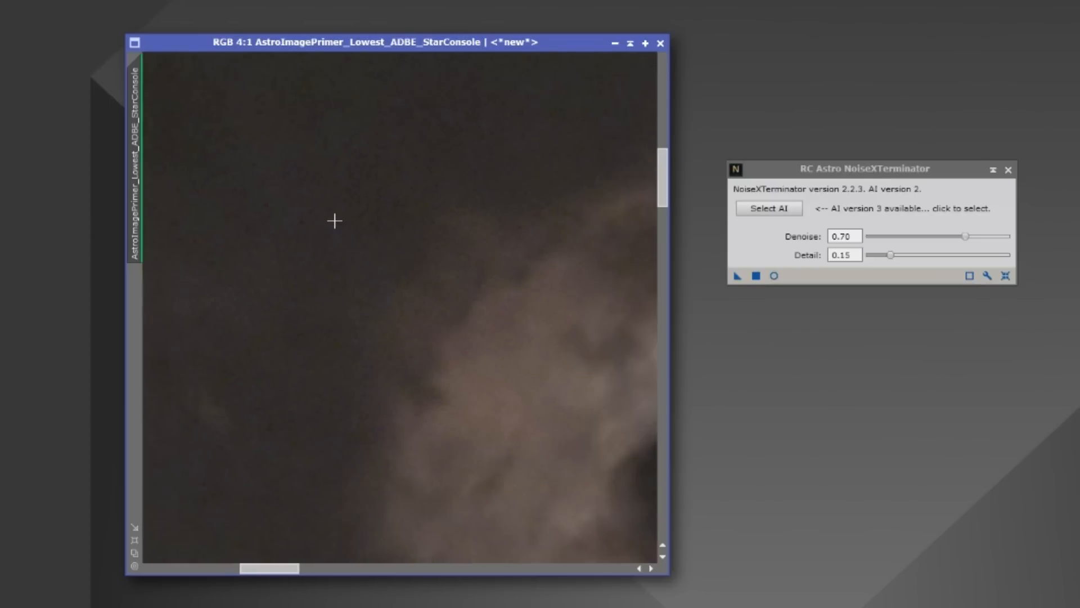
{"action": "scroll", "coordinate": [396, 189], "scroll_direction": "down", "scroll_amount": 3}
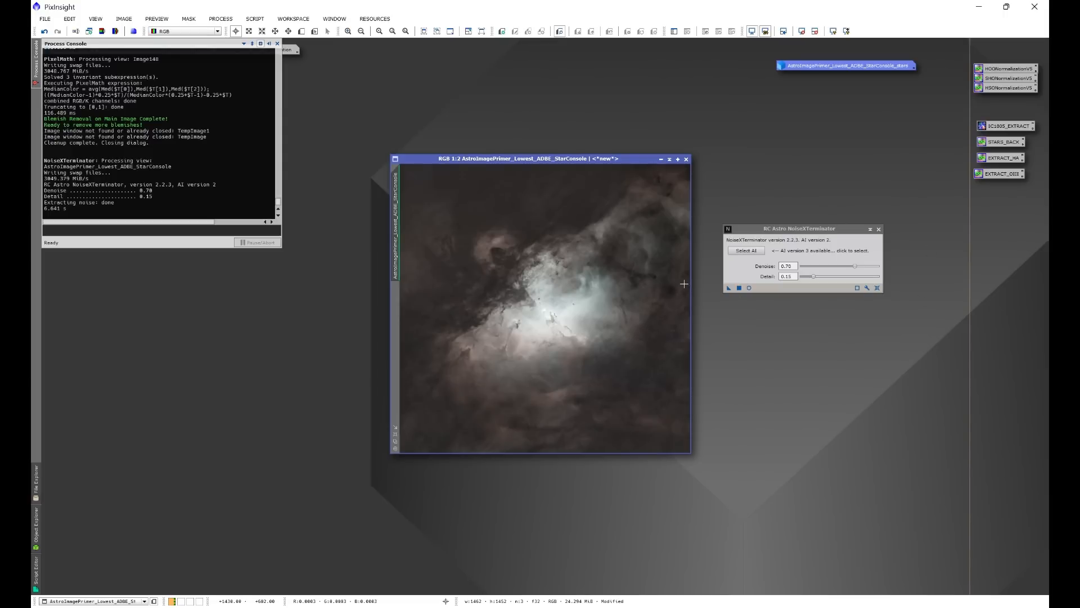
{"action": "scroll", "coordinate": [488, 220], "scroll_direction": "up", "scroll_amount": 6}
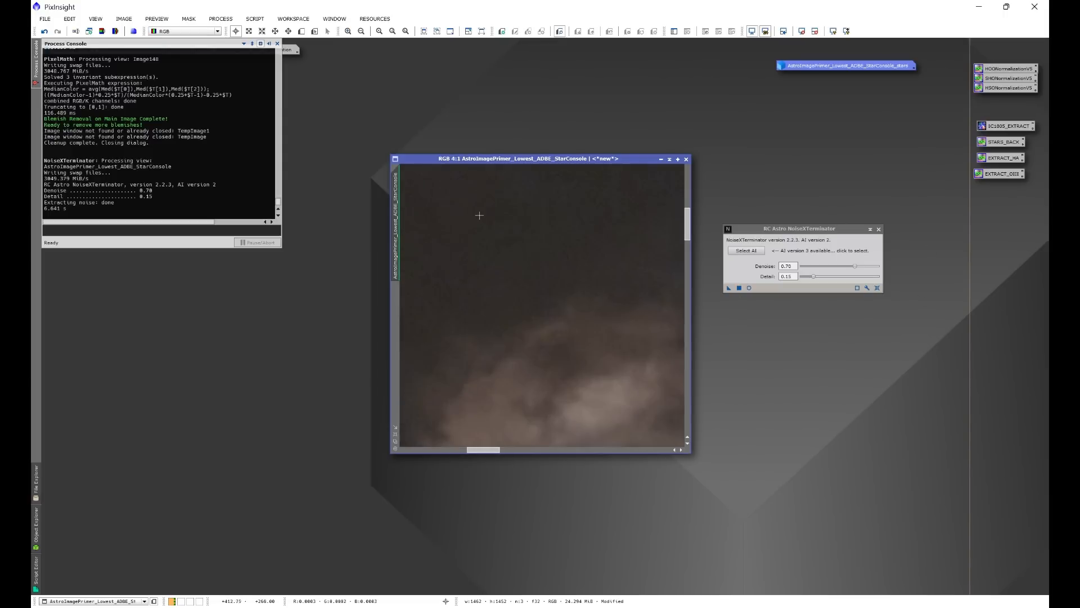
{"action": "left_click", "coordinate": [44, 32]}
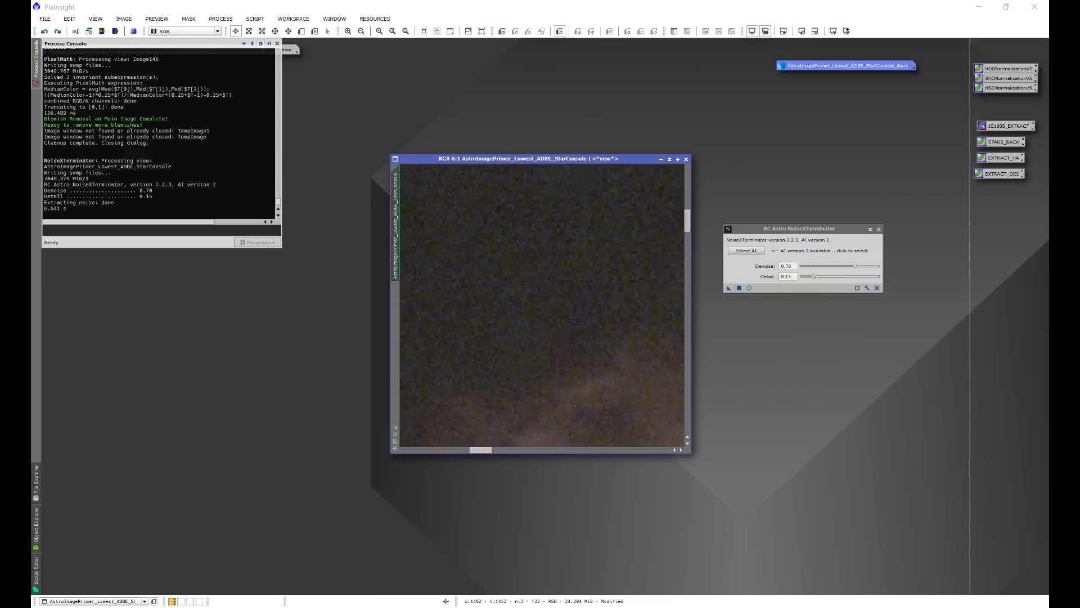
Reapply the undone NoiseXTerminator noise reduction to the starless image and close the tool.
{"action": "double_click", "coordinate": [787, 265]}
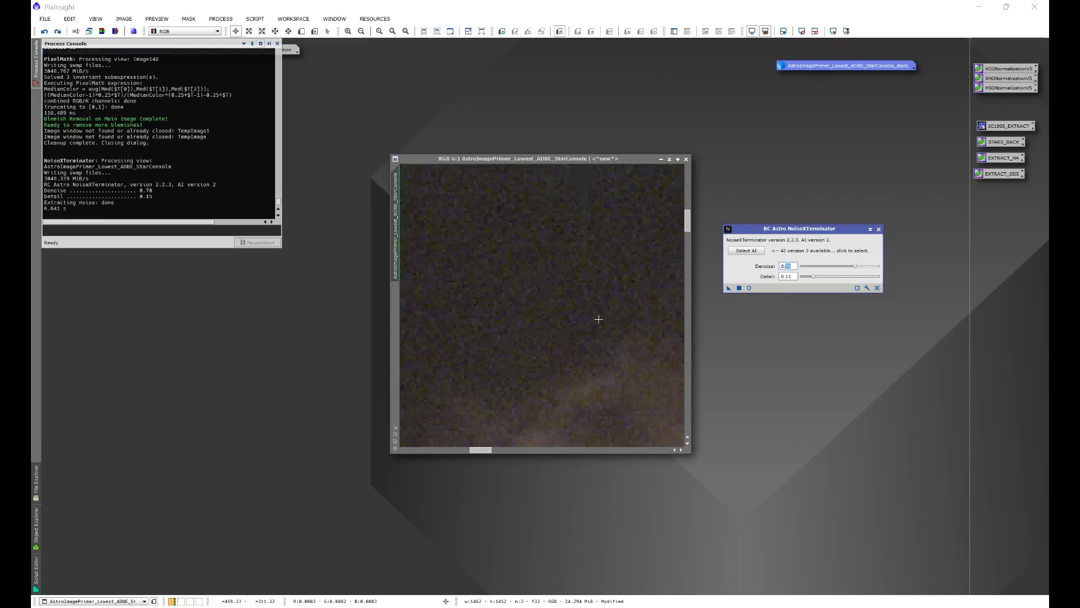
{"action": "left_click", "coordinate": [59, 31]}
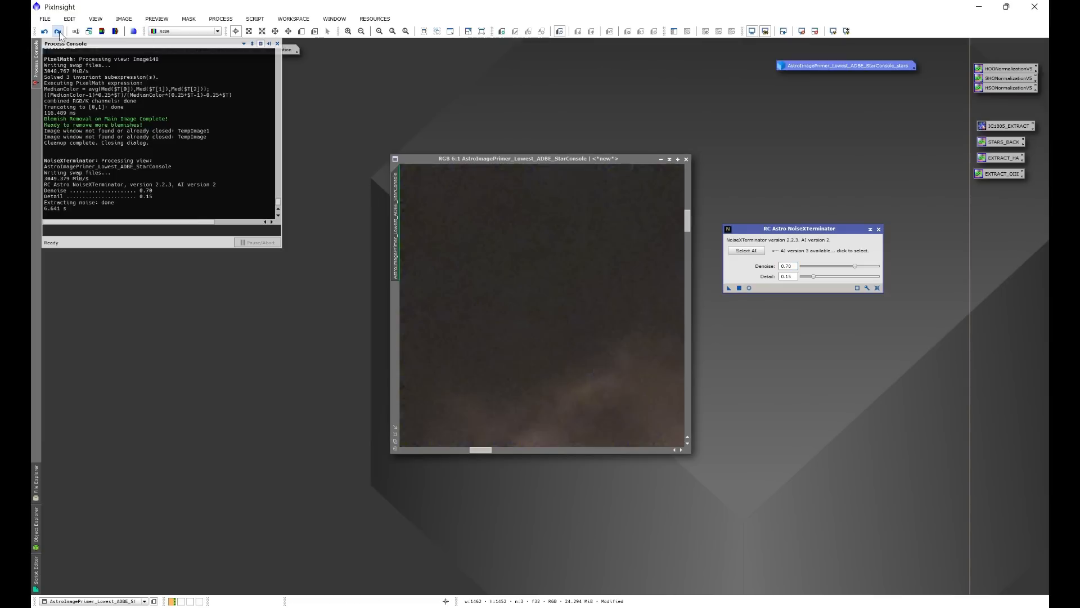
{"action": "left_click", "coordinate": [878, 229]}
{"action": "scroll", "coordinate": [508, 324], "scroll_direction": "down", "scroll_amount": 5}
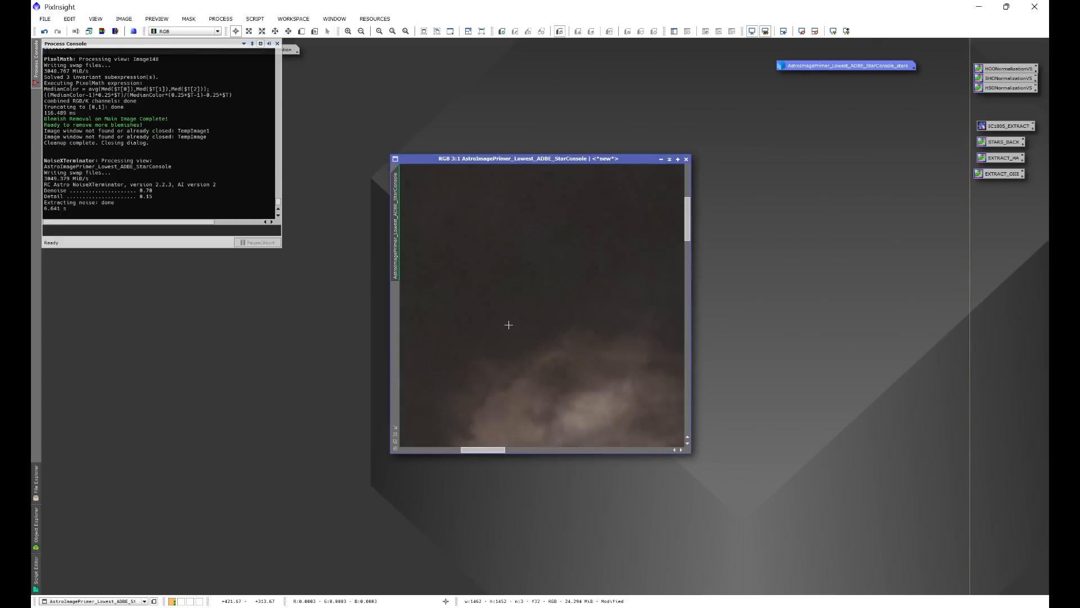
{"action": "scroll", "coordinate": [509, 324], "scroll_direction": "down", "scroll_amount": 1}
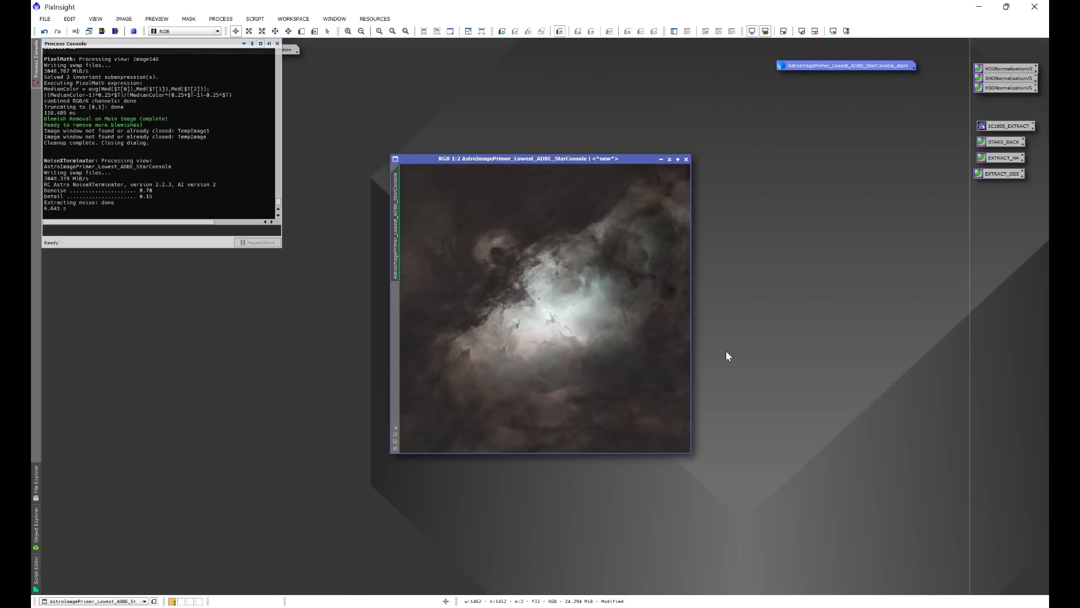
Open Statistical Stretch for the starless image, generate its preview at Target Median 0.25 and enlarge the dialog.
{"action": "left_click", "coordinate": [255, 19]}
{"action": "mouse_move", "coordinate": [286, 167]}
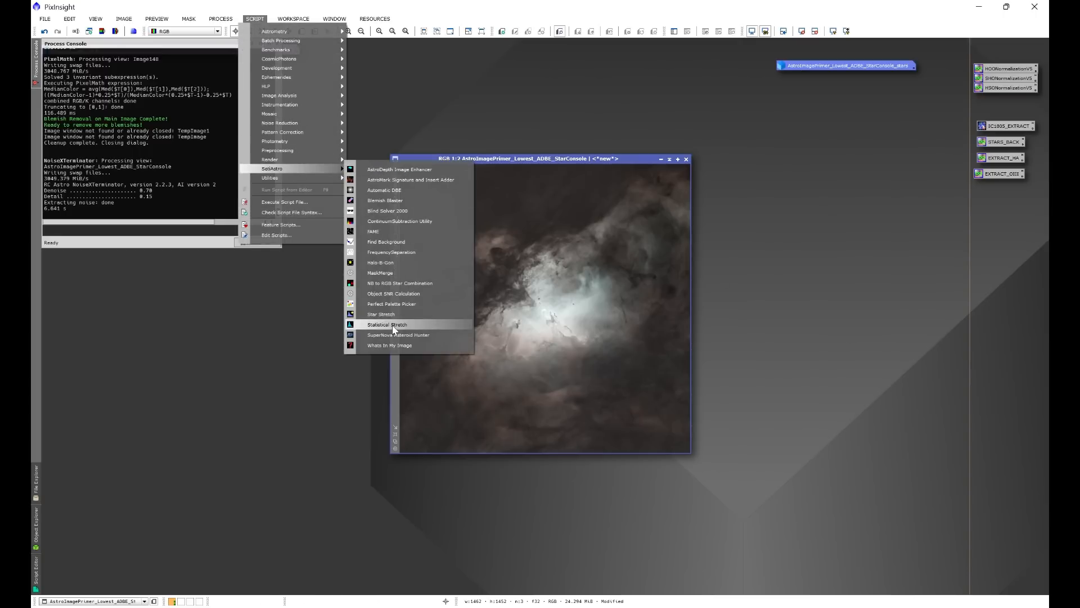
{"action": "left_click", "coordinate": [393, 324]}
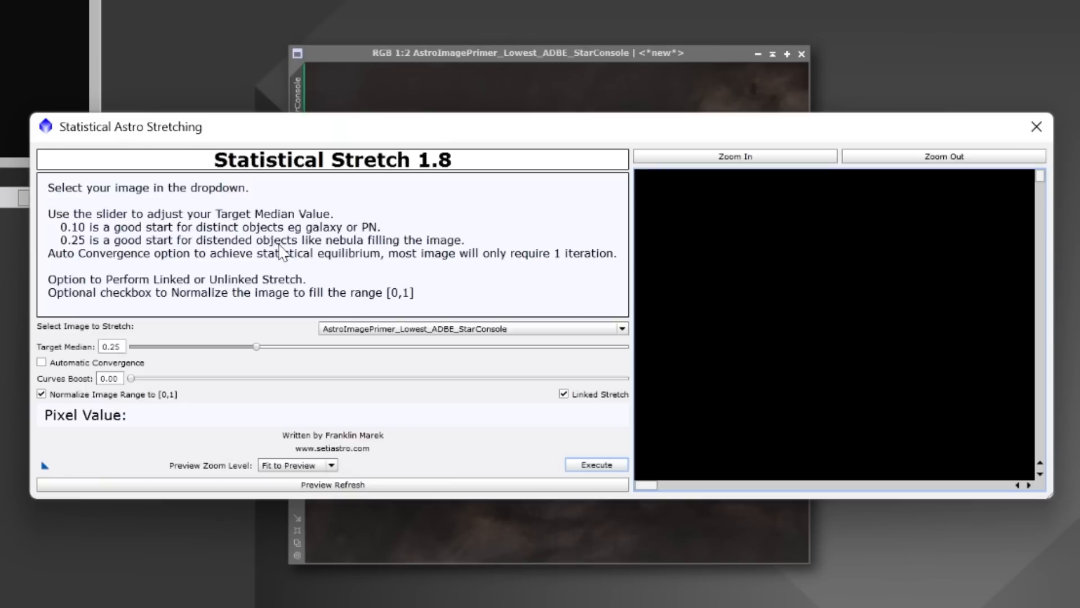
{"action": "left_click", "coordinate": [322, 492]}
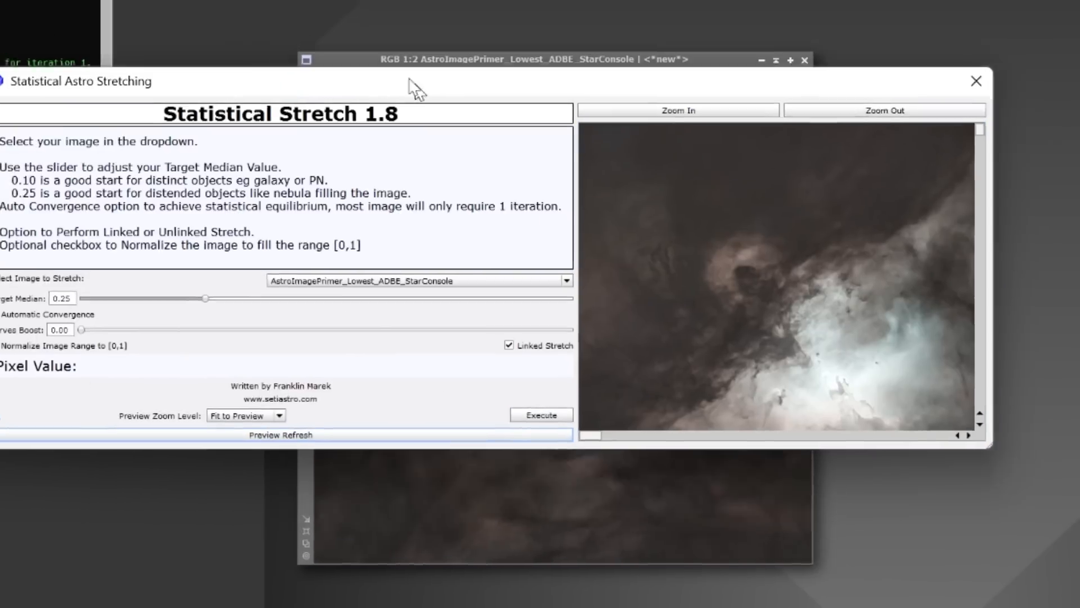
{"action": "left_click_drag", "start_coordinate": [410, 80], "coordinate": [234, 1]}
{"action": "left_click_drag", "start_coordinate": [818, 330], "coordinate": [1035, 558]}
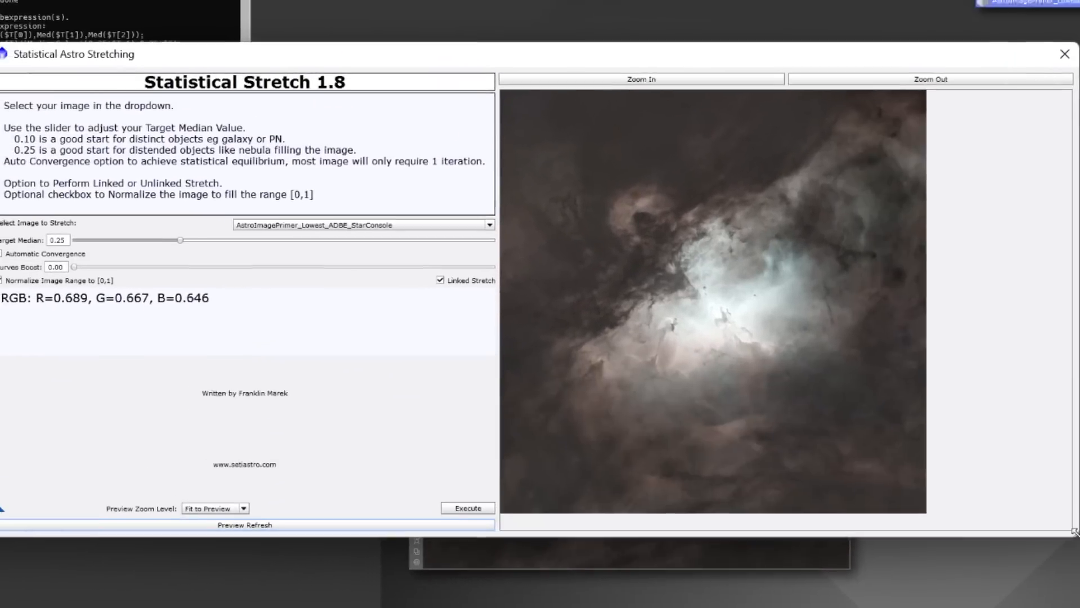
Try a Target Median of 0.10 in Statistical Stretch and refresh the preview.
{"action": "double_click", "coordinate": [83, 248]}
{"action": "type", "text": "1"}
{"action": "key", "text": "Tab"}
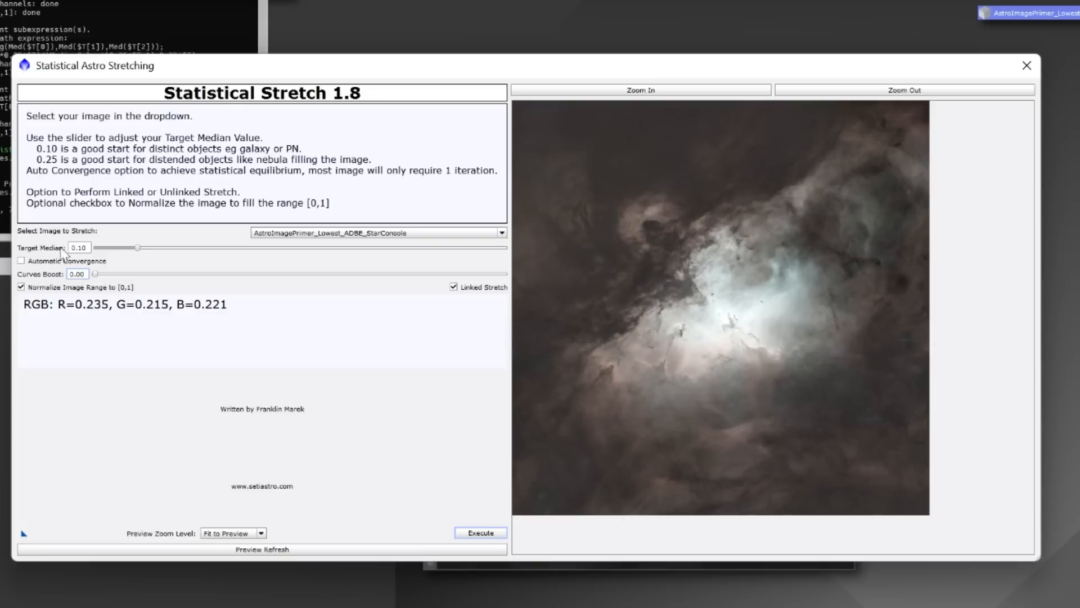
{"action": "left_click", "coordinate": [253, 552]}
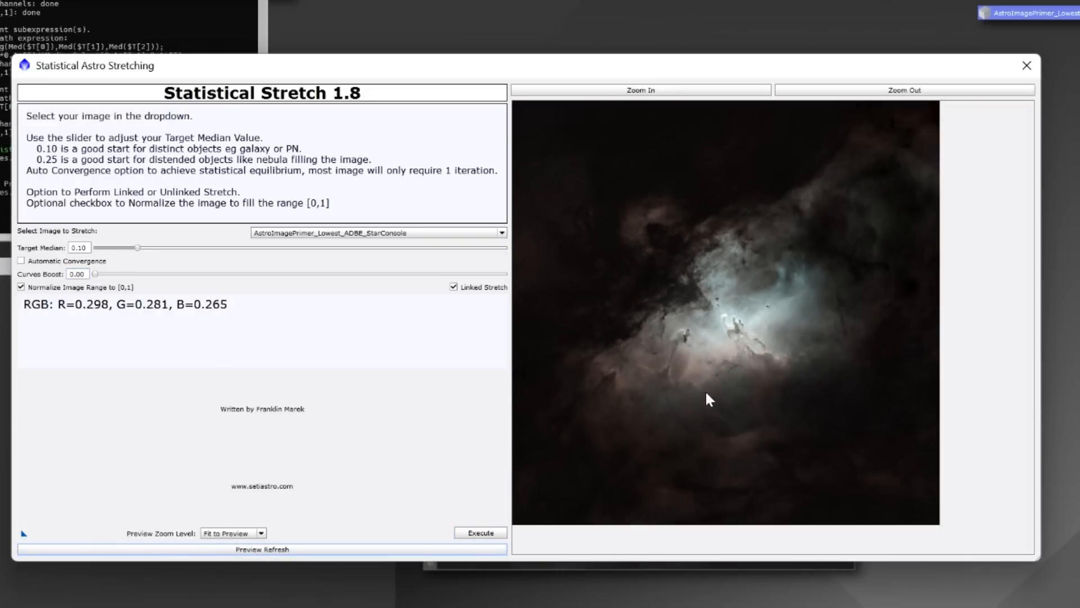
Set the Target Median to 0.25, refresh the preview, execute the linked stretch on the starless image and close Statistical Stretch.
{"action": "double_click", "coordinate": [82, 247]}
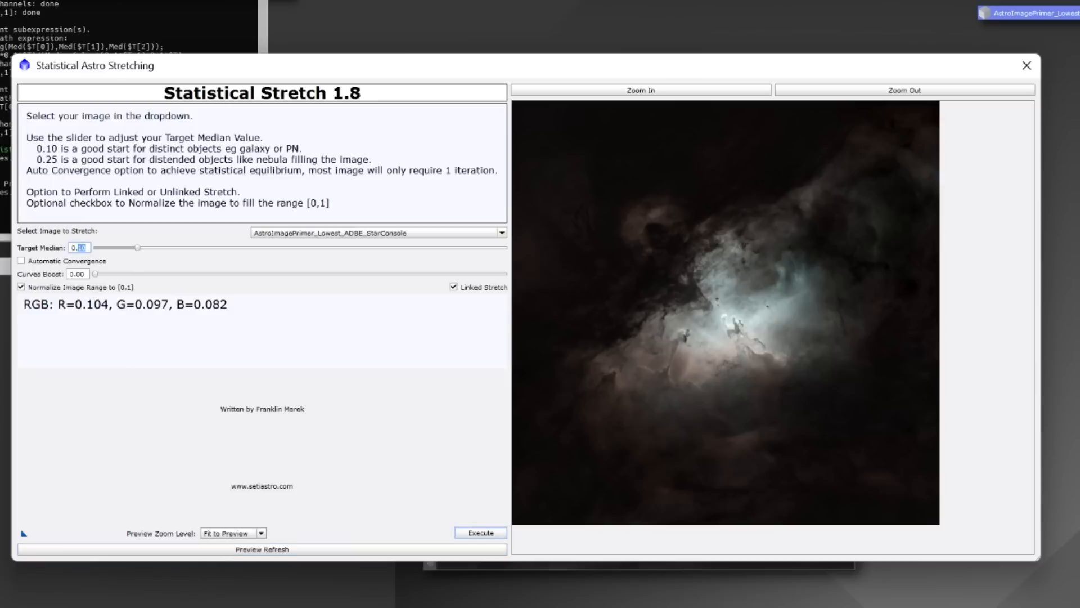
{"action": "type", "text": "25"}
{"action": "key", "text": "Return"}
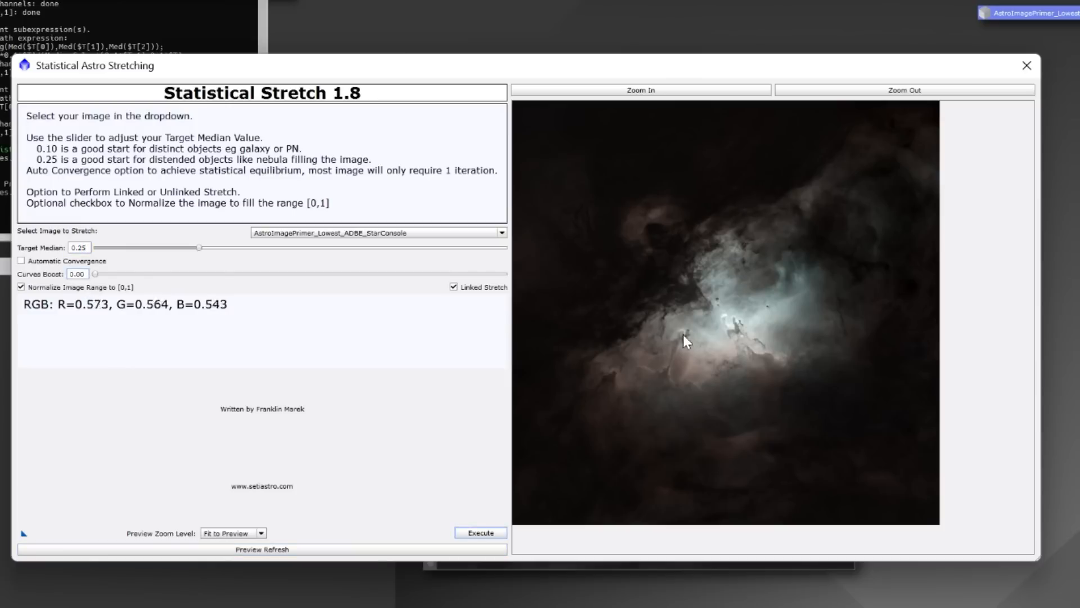
{"action": "left_click", "coordinate": [260, 549]}
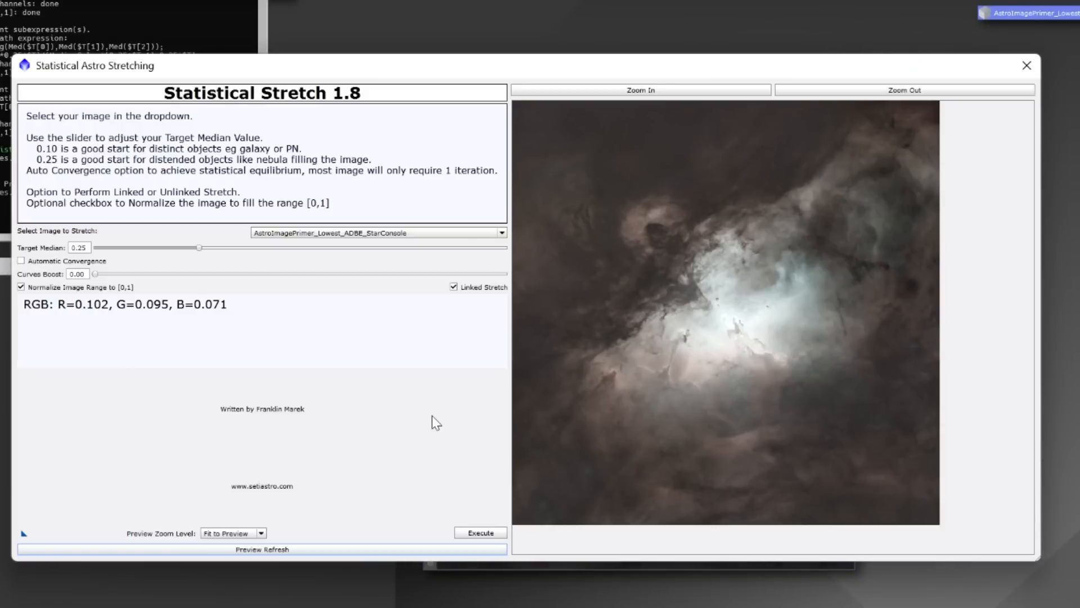
{"action": "left_click", "coordinate": [479, 533]}
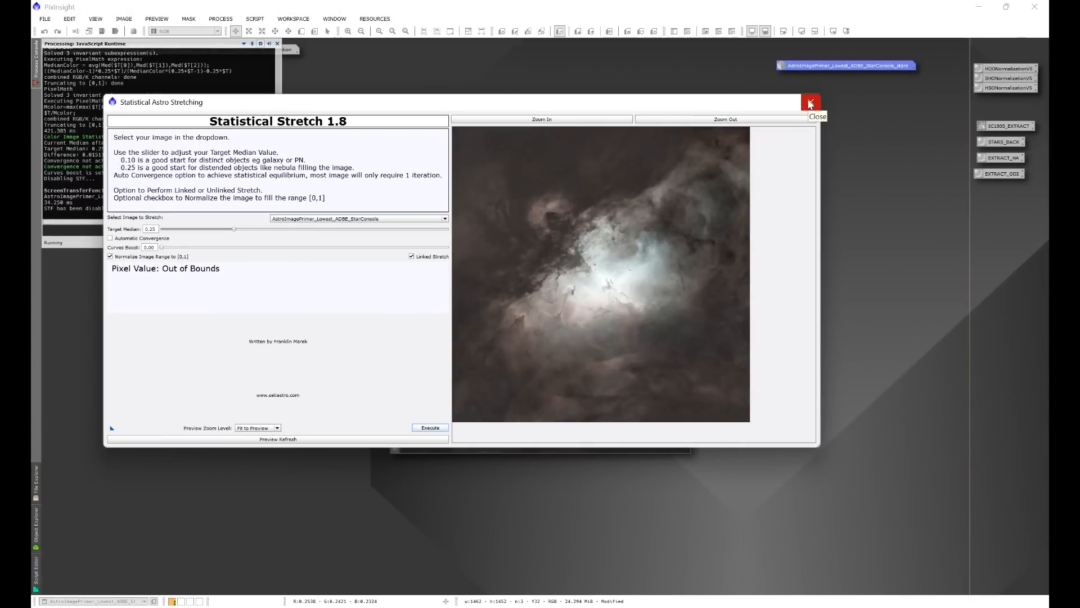
{"action": "left_click", "coordinate": [810, 103]}
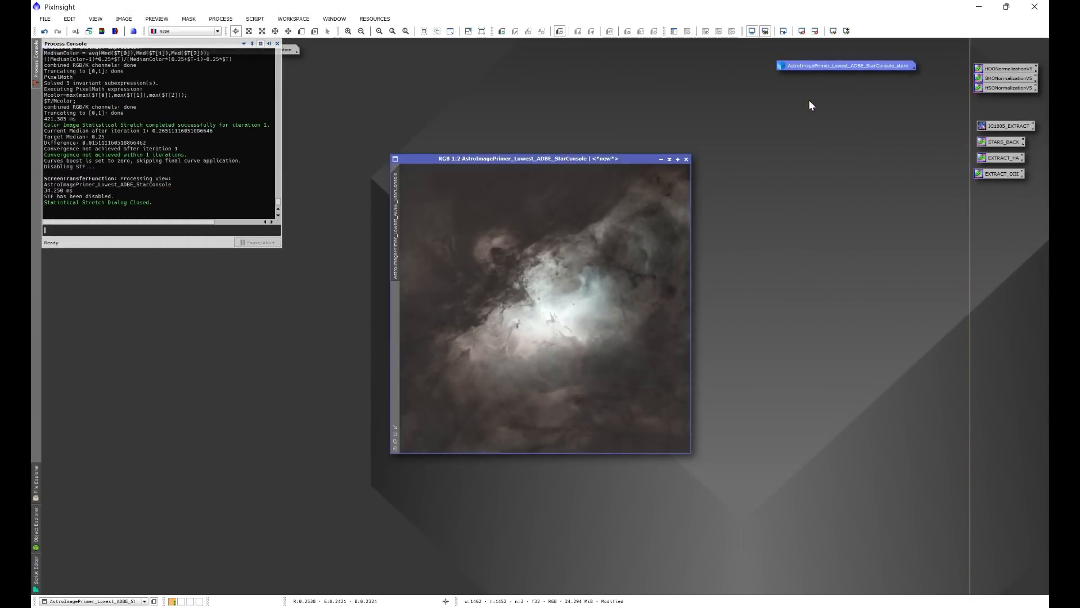
Open CurvesTransformation for the combined RGB/K channel and show a real-time preview of the starless image with the process console closed.
{"action": "left_click_drag", "start_coordinate": [617, 159], "coordinate": [597, 131]}
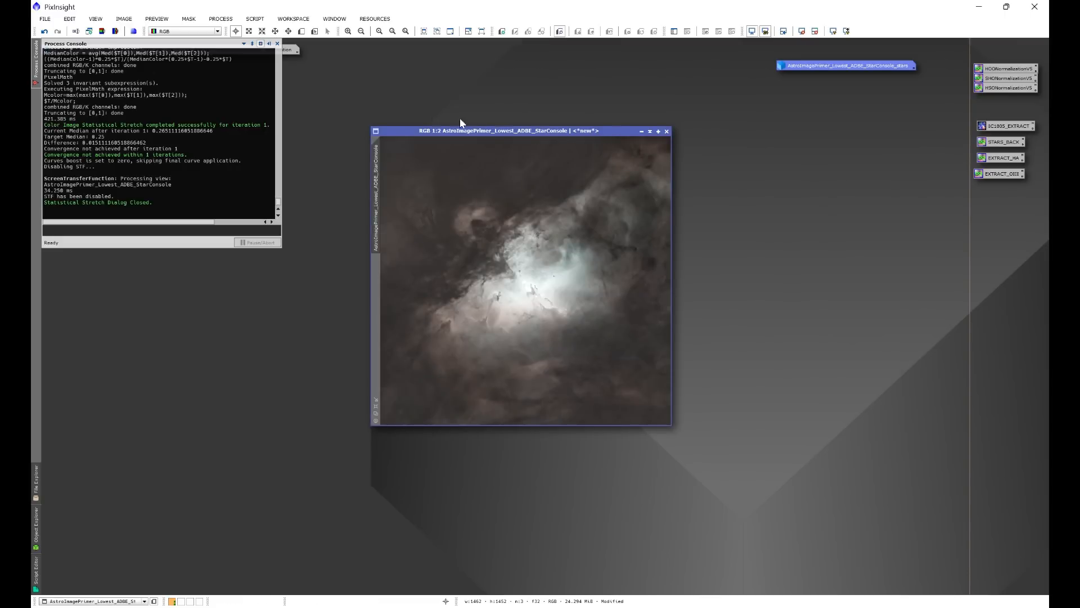
{"action": "left_click", "coordinate": [220, 18]}
{"action": "mouse_move", "coordinate": [242, 32]}
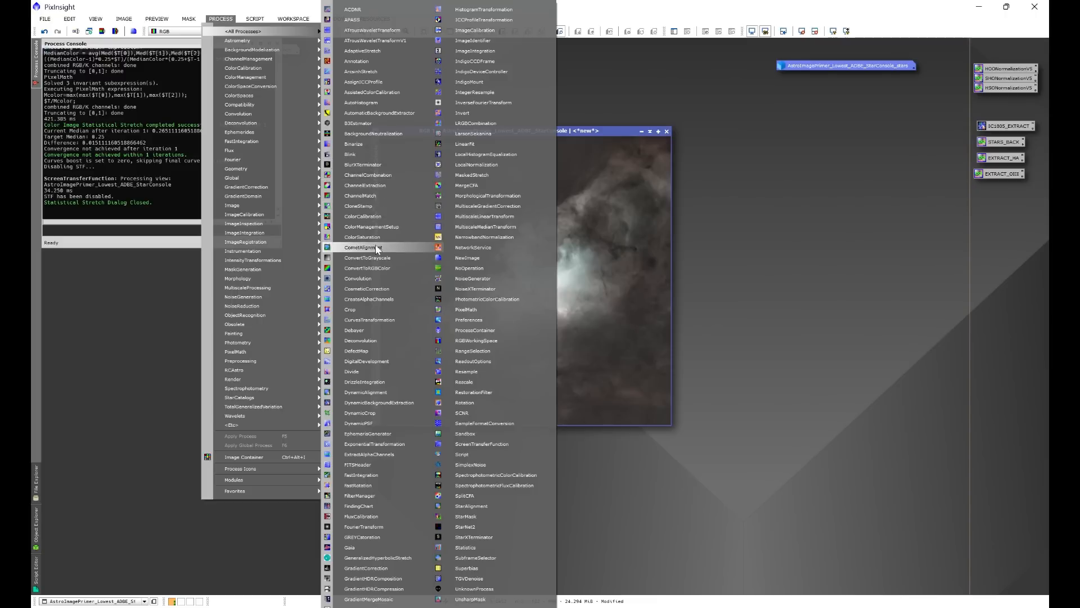
{"action": "left_click", "coordinate": [376, 319]}
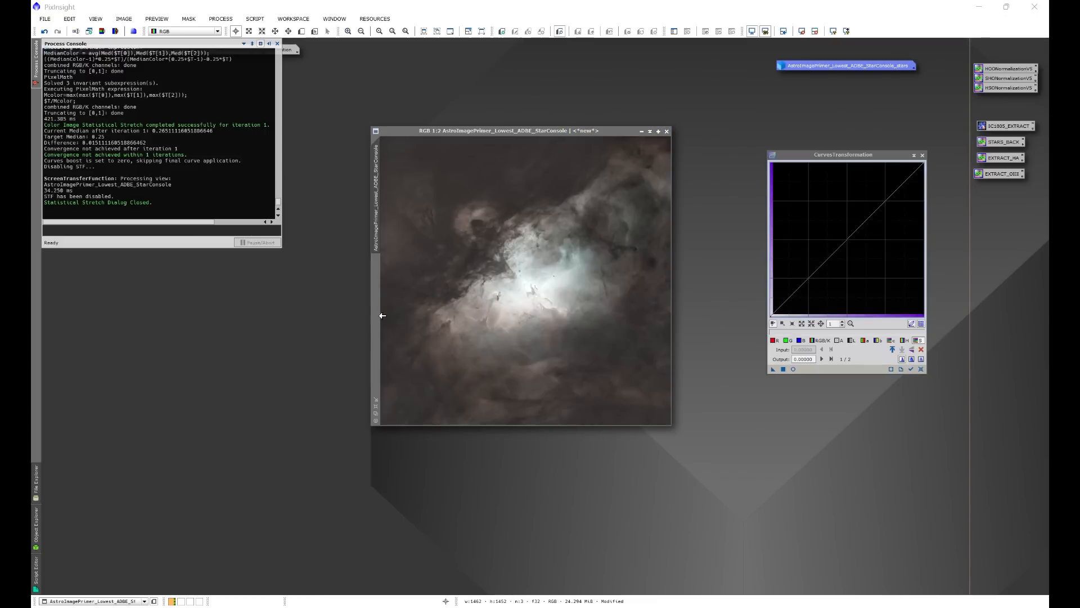
{"action": "left_click", "coordinate": [820, 341]}
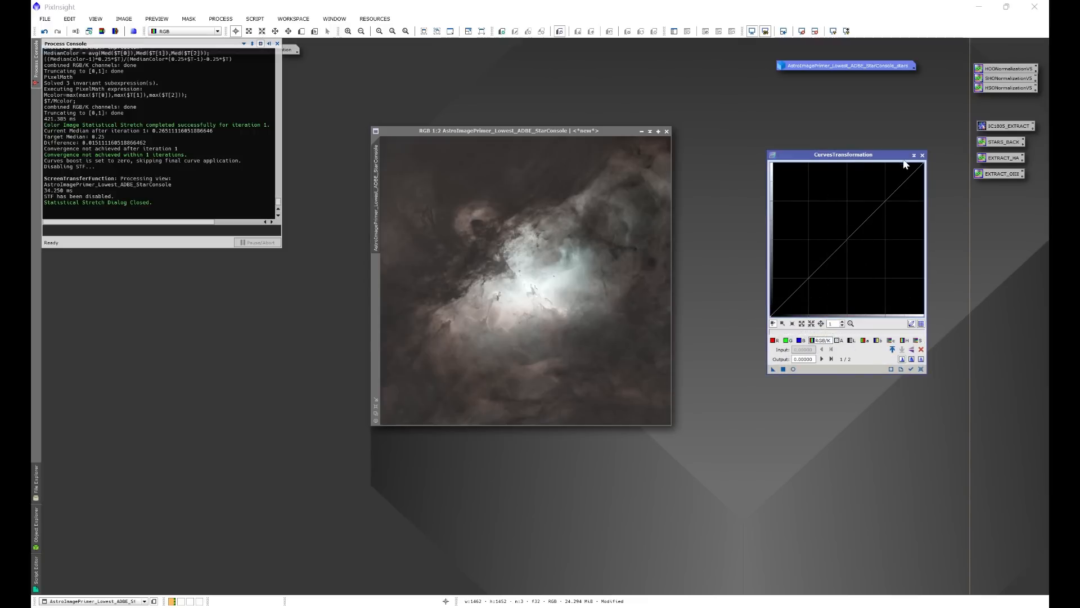
{"action": "left_click", "coordinate": [793, 369]}
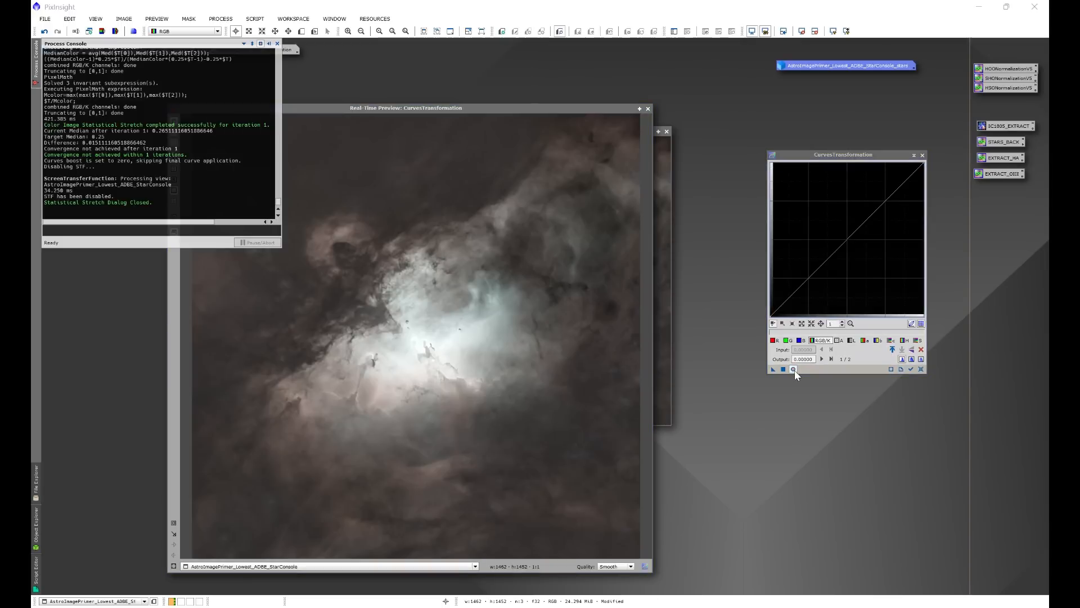
{"action": "left_click", "coordinate": [277, 44]}
{"action": "left_click_drag", "start_coordinate": [389, 109], "coordinate": [403, 90]}
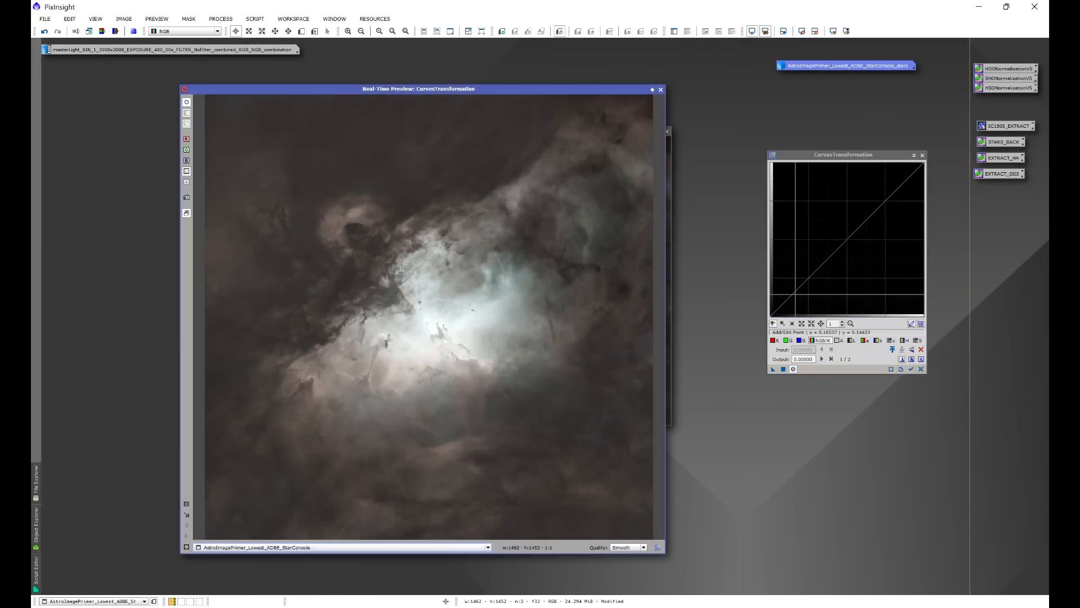
Try a strong RGB/K S-curve with darkened shadows and an upper point near input 0.75, output 0.88, and reset the curve.
{"action": "left_click_drag", "start_coordinate": [797, 293], "coordinate": [799, 303]}
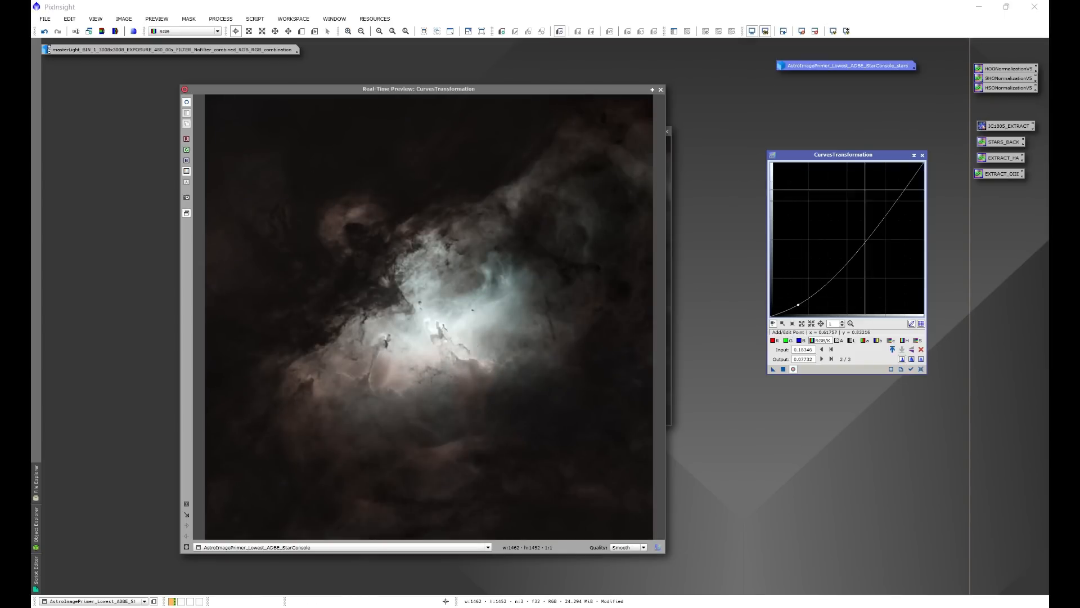
{"action": "left_click", "coordinate": [885, 182]}
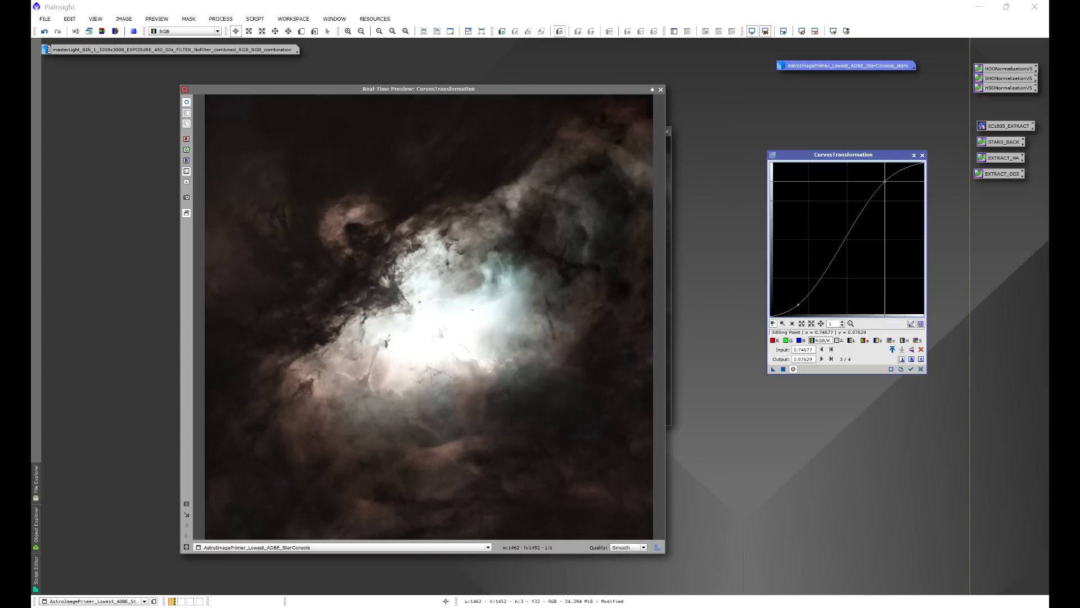
{"action": "left_click", "coordinate": [920, 369]}
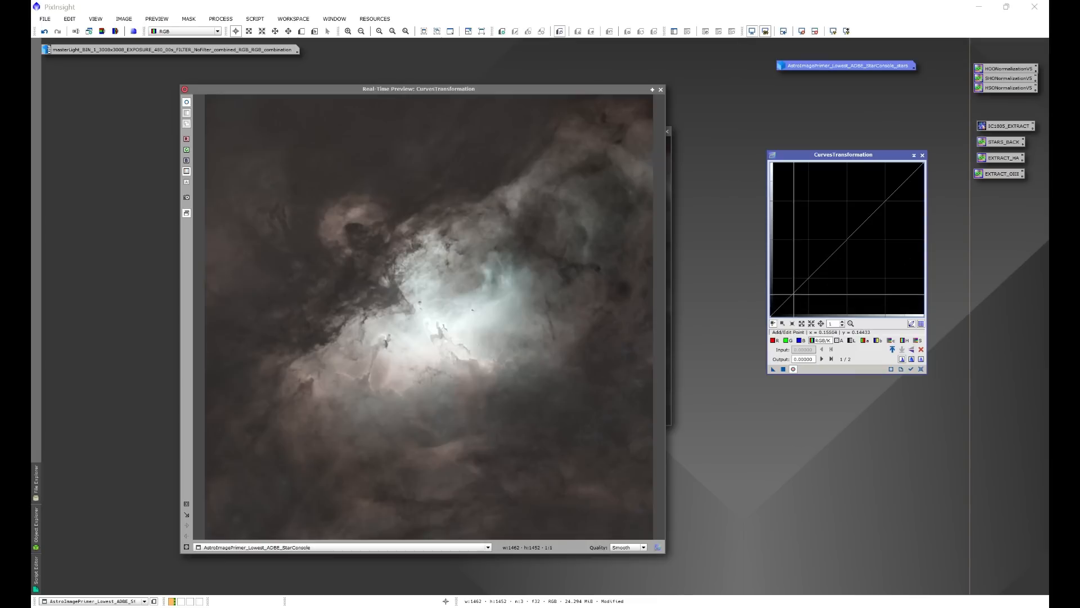
Shape a gentler RGB/K S-curve with points at about input 0.17, output 0.10 and input 0.81, output 0.84.
{"action": "left_click", "coordinate": [796, 290]}
{"action": "left_click_drag", "start_coordinate": [796, 290], "coordinate": [796, 301]}
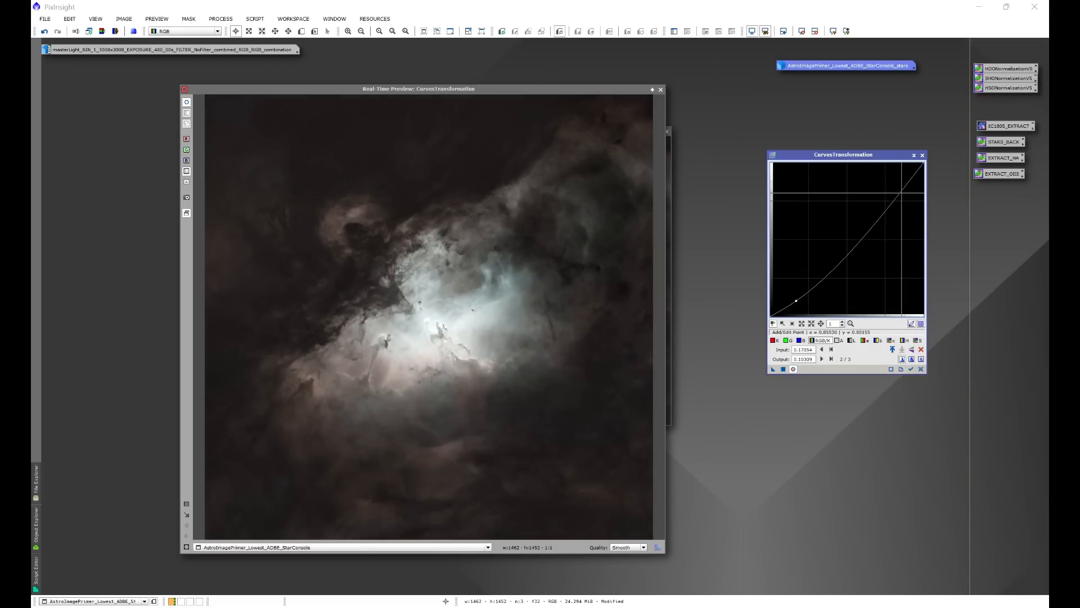
{"action": "left_click", "coordinate": [898, 191]}
{"action": "left_click_drag", "start_coordinate": [898, 191], "coordinate": [894, 185]}
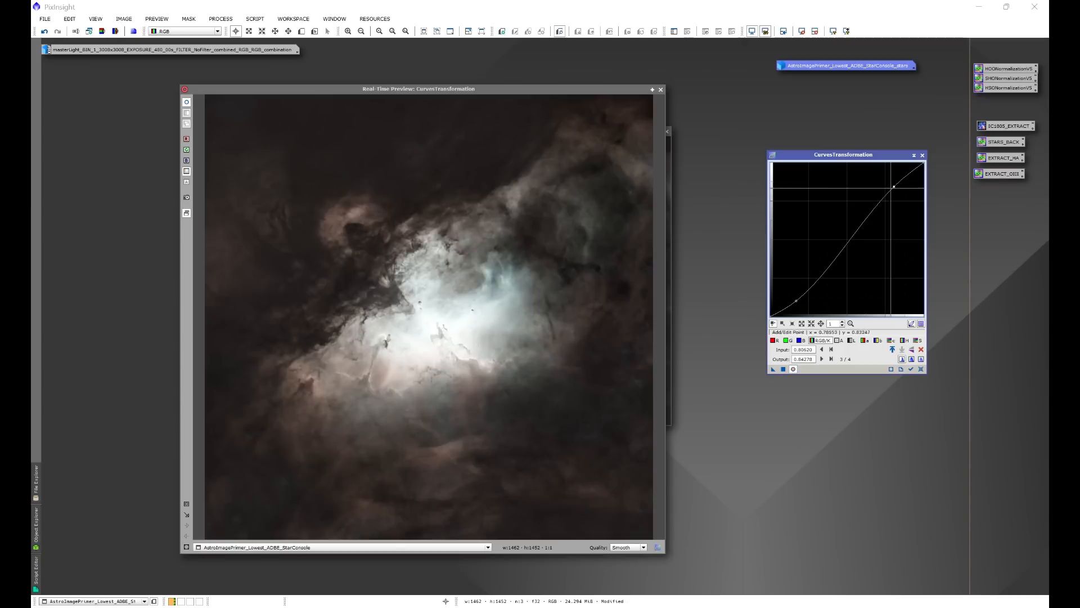
Compare the starless image with and without the S-curve by toggling the real-time preview.
{"action": "left_click", "coordinate": [793, 369]}
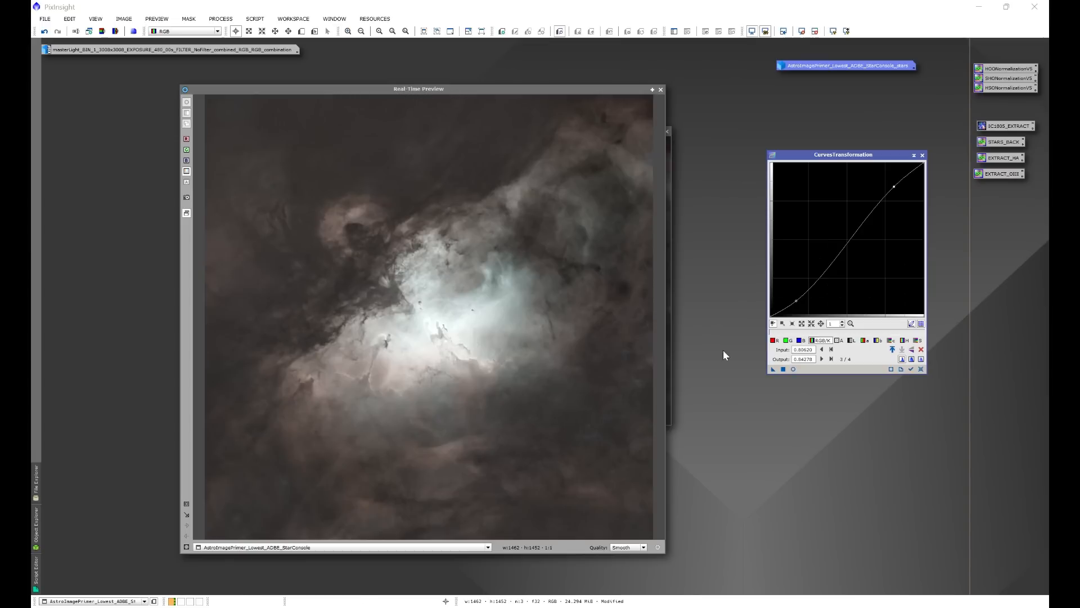
{"action": "left_click", "coordinate": [793, 369]}
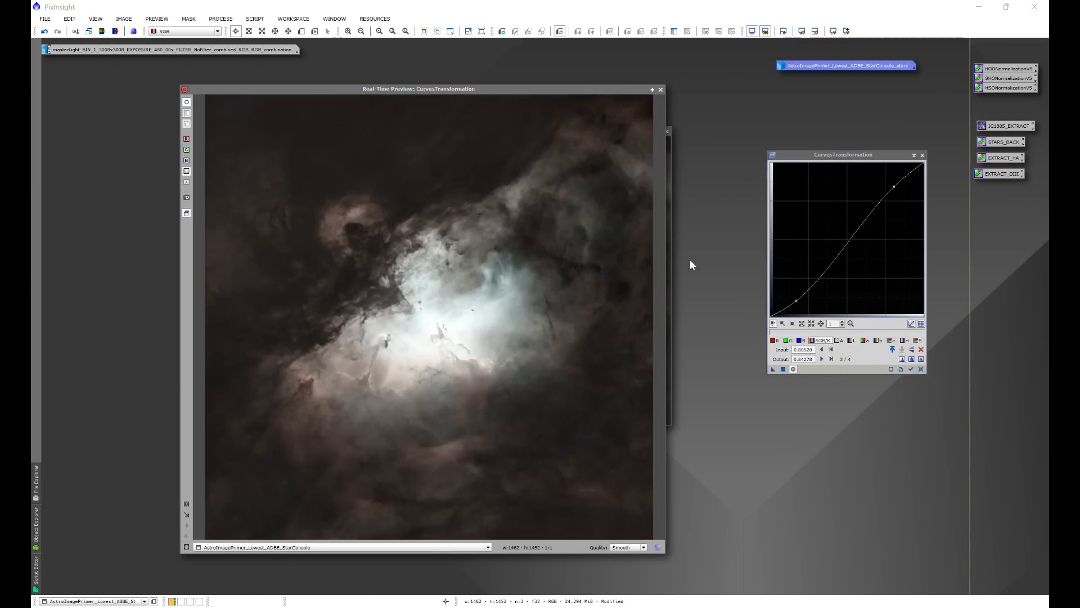
{"action": "left_click", "coordinate": [793, 369]}
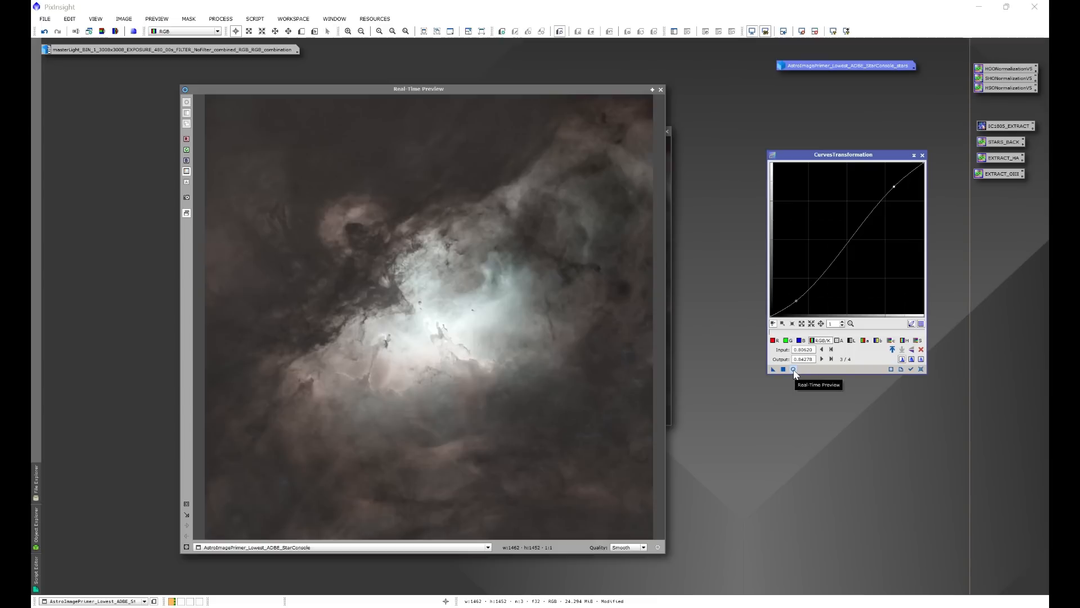
{"action": "left_click", "coordinate": [793, 369]}
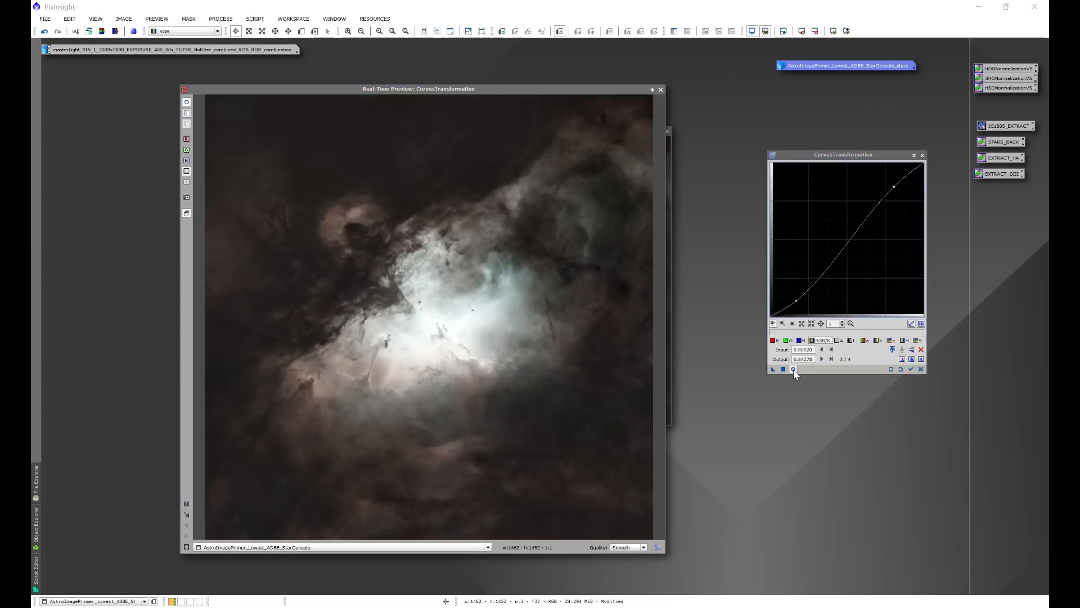
{"action": "left_click", "coordinate": [793, 369]}
{"action": "left_click", "coordinate": [793, 369]}
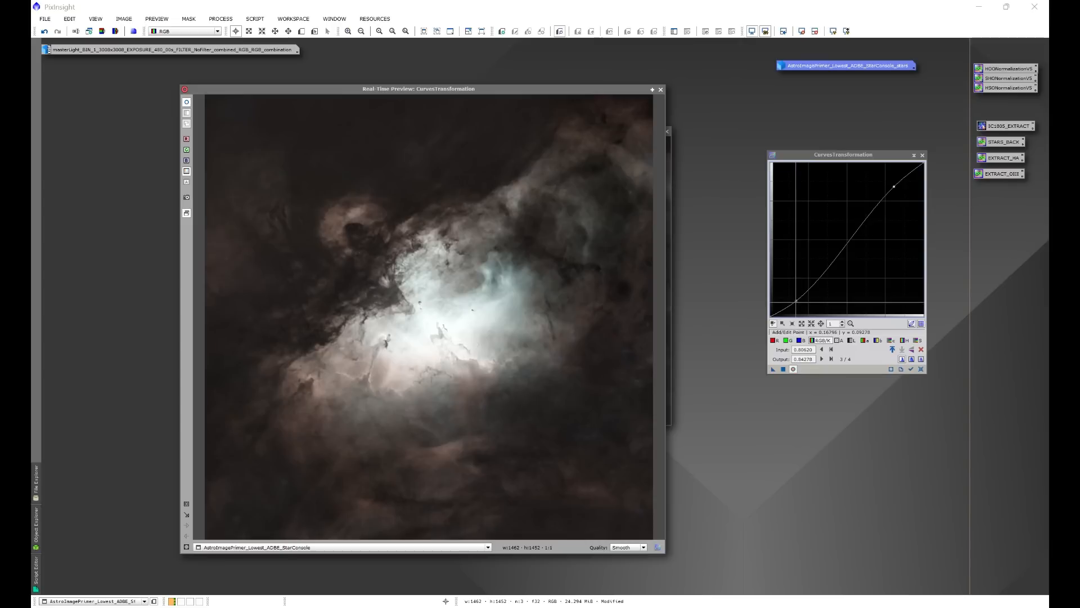
Move the curve's shadow point to about input 0.15, output 0.106, compare before and after, and apply the curve to the starless image.
{"action": "left_click", "coordinate": [796, 301]}
{"action": "left_click_drag", "start_coordinate": [794, 301], "coordinate": [793, 300]}
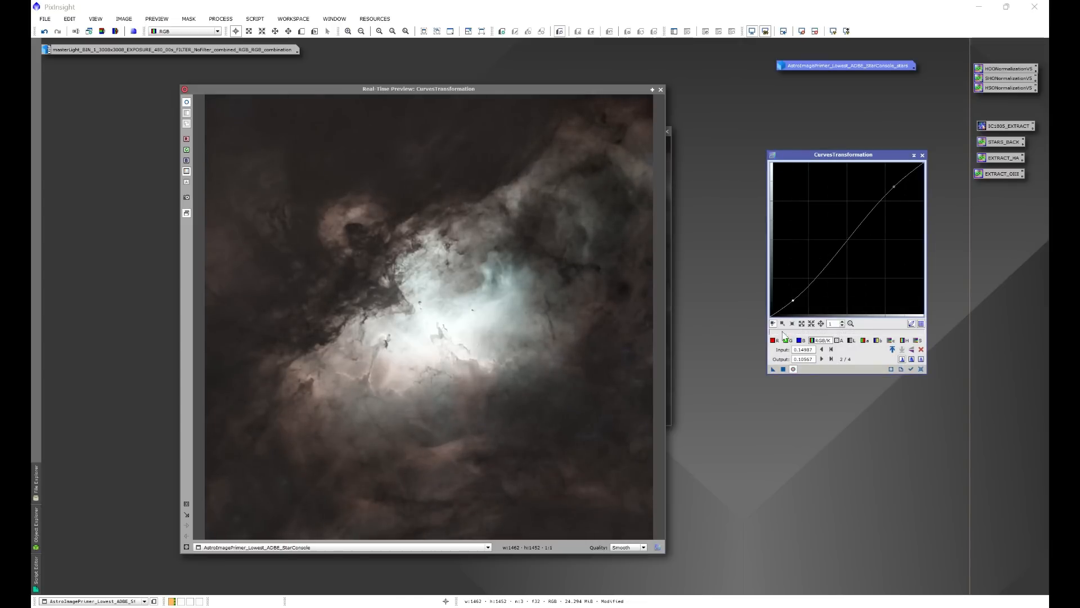
{"action": "left_click", "coordinate": [793, 369]}
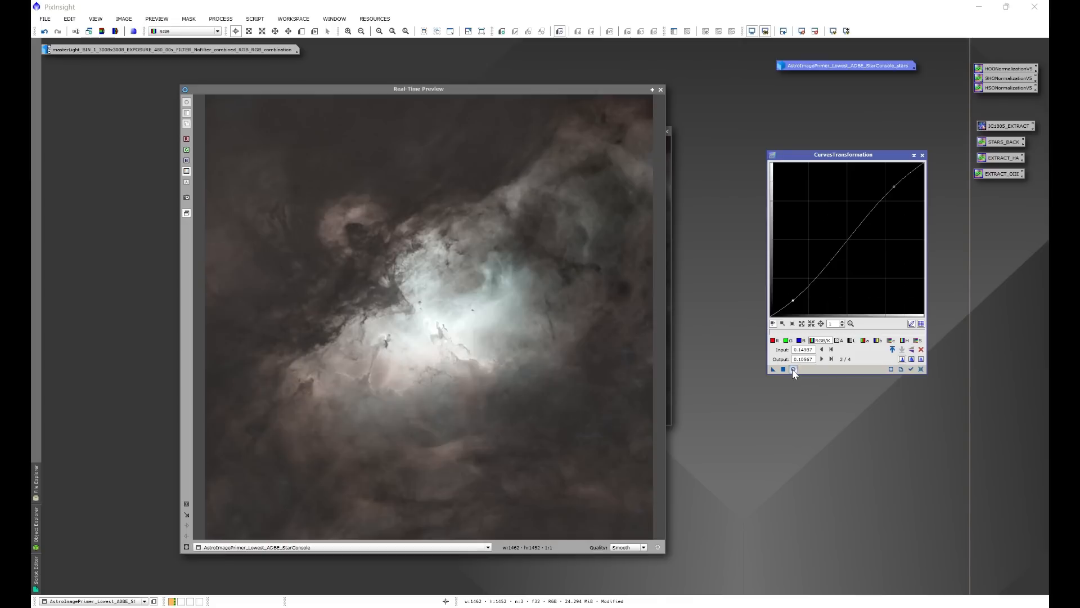
{"action": "left_click", "coordinate": [794, 369]}
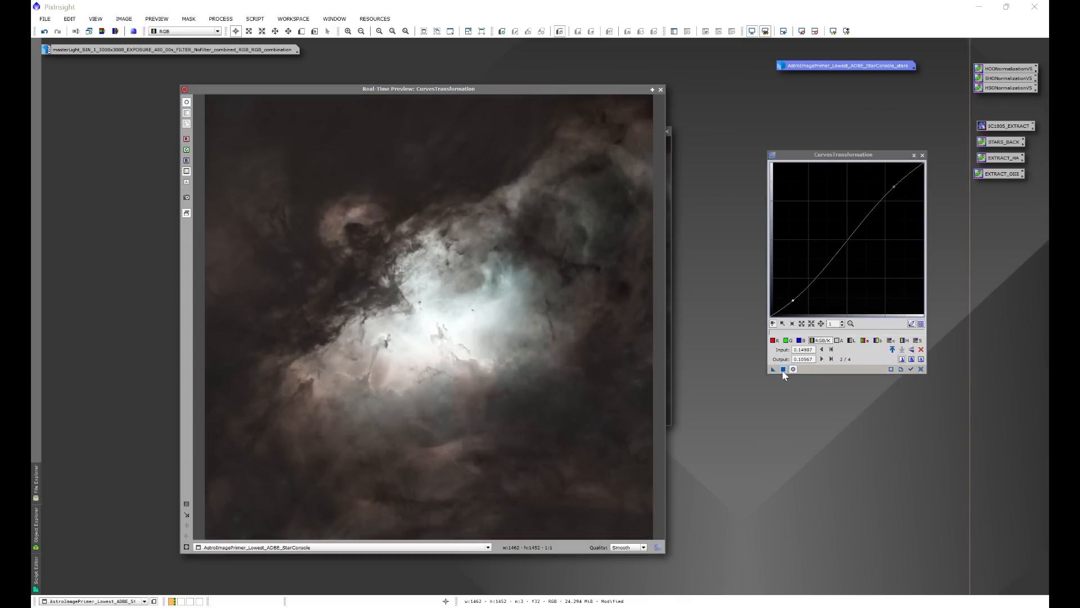
{"action": "left_click", "coordinate": [782, 369]}
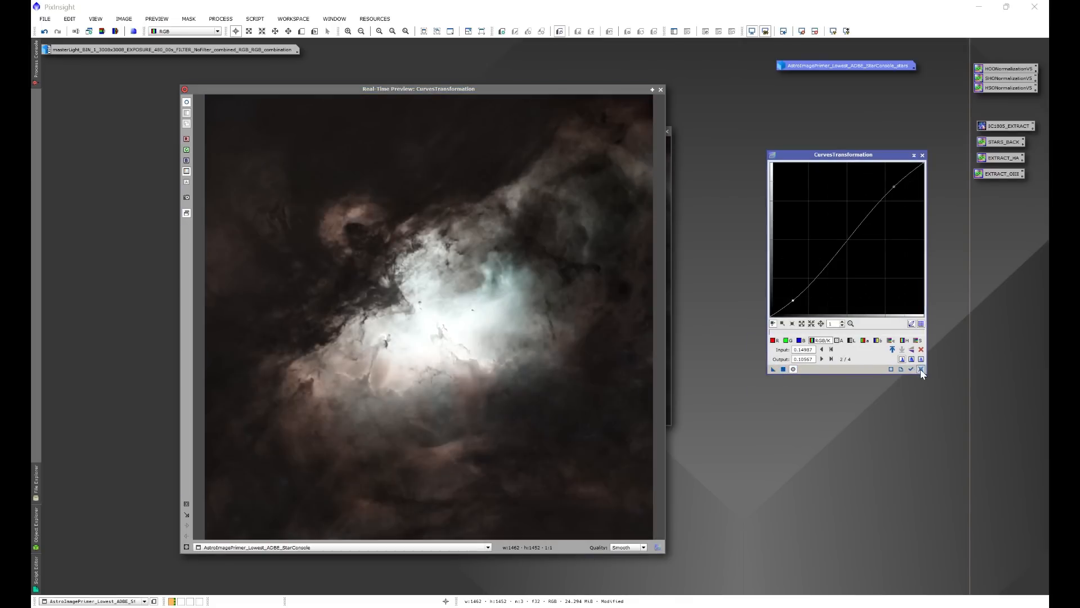
Reset the curve and shape a milder RGB/K S-curve with points at about input 0.15, output 0.12 and input 0.87, output 0.88.
{"action": "left_click", "coordinate": [921, 369]}
{"action": "left_click_drag", "start_coordinate": [794, 303], "coordinate": [793, 299]}
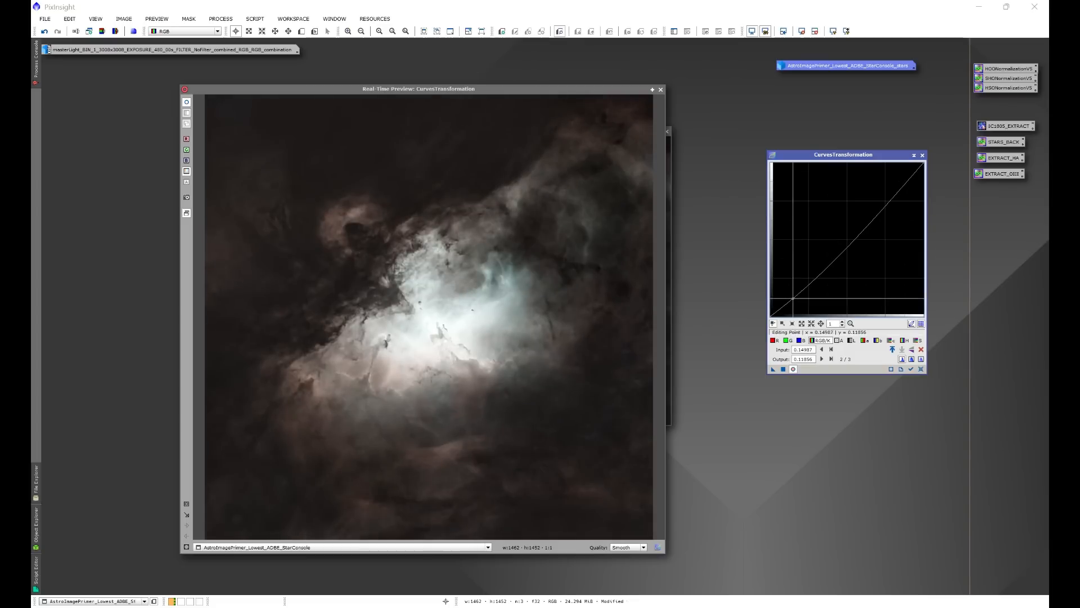
{"action": "left_click", "coordinate": [898, 192]}
{"action": "left_click_drag", "start_coordinate": [897, 192], "coordinate": [904, 181]}
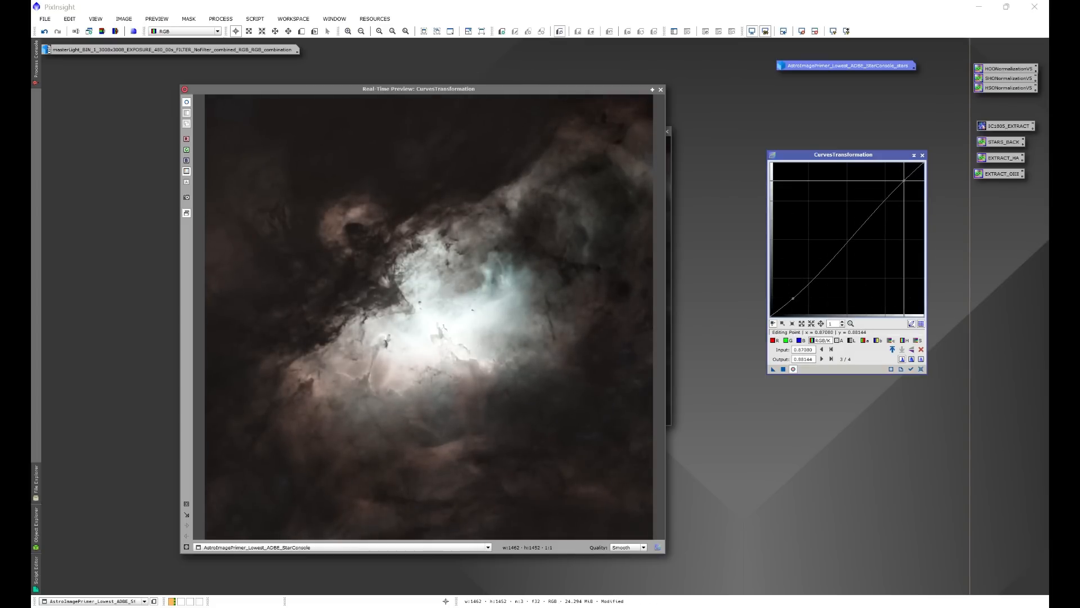
Compare the starless image with and without the mild S-curve in the real-time preview, and apply the curve.
{"action": "double_click", "coordinate": [794, 369]}
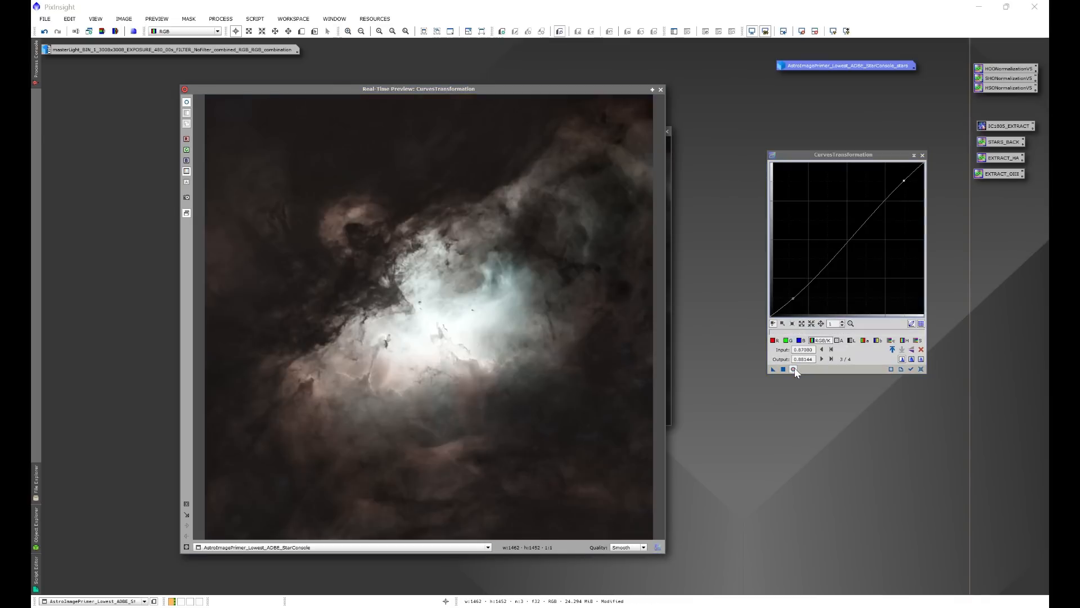
{"action": "left_click", "coordinate": [793, 369]}
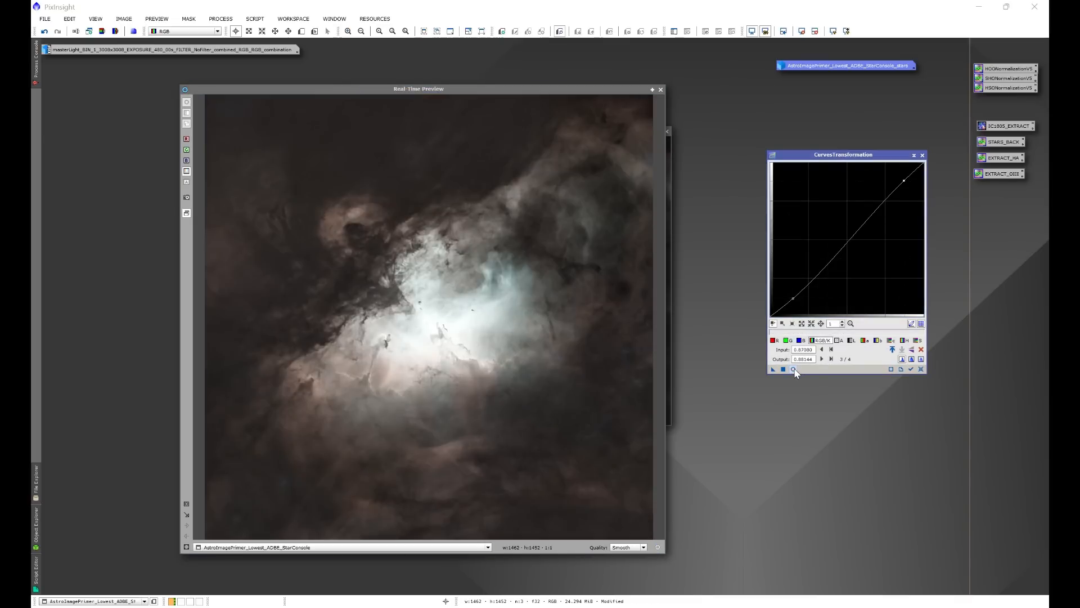
{"action": "left_click", "coordinate": [794, 369]}
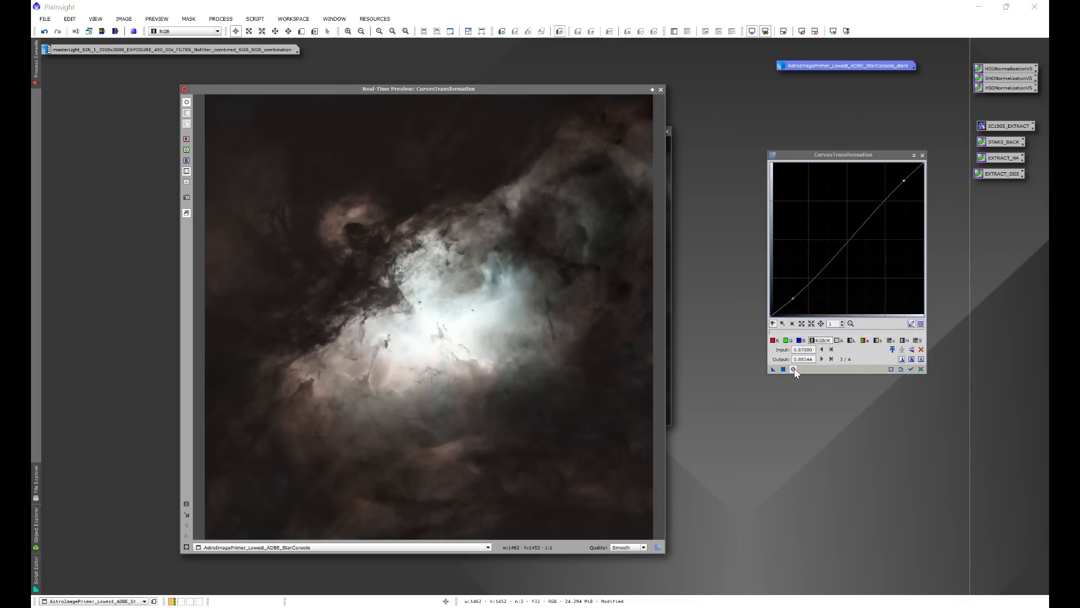
{"action": "left_click", "coordinate": [794, 369]}
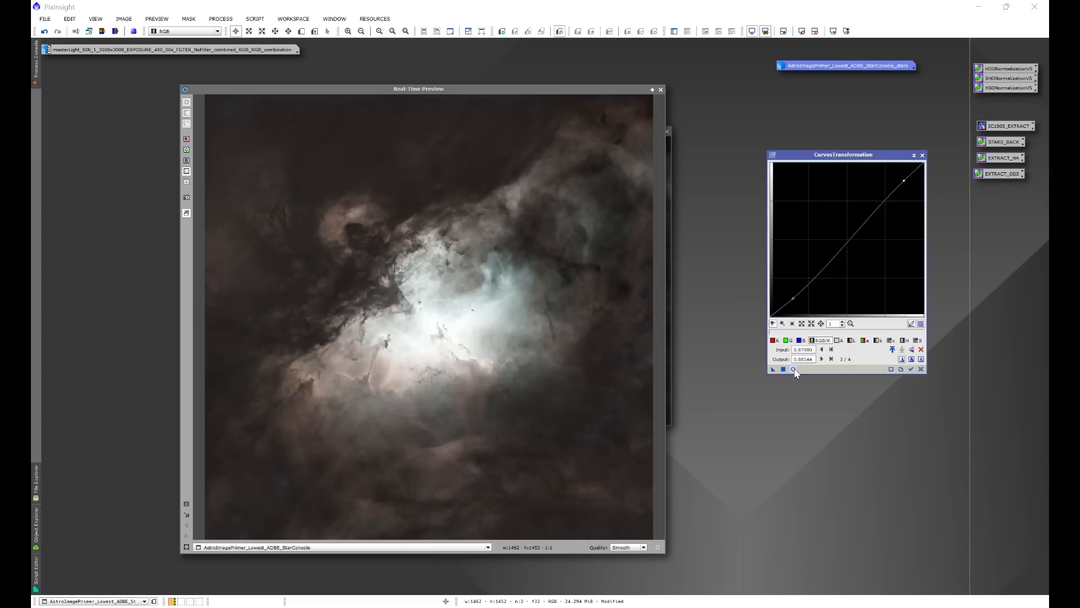
{"action": "left_click", "coordinate": [794, 369]}
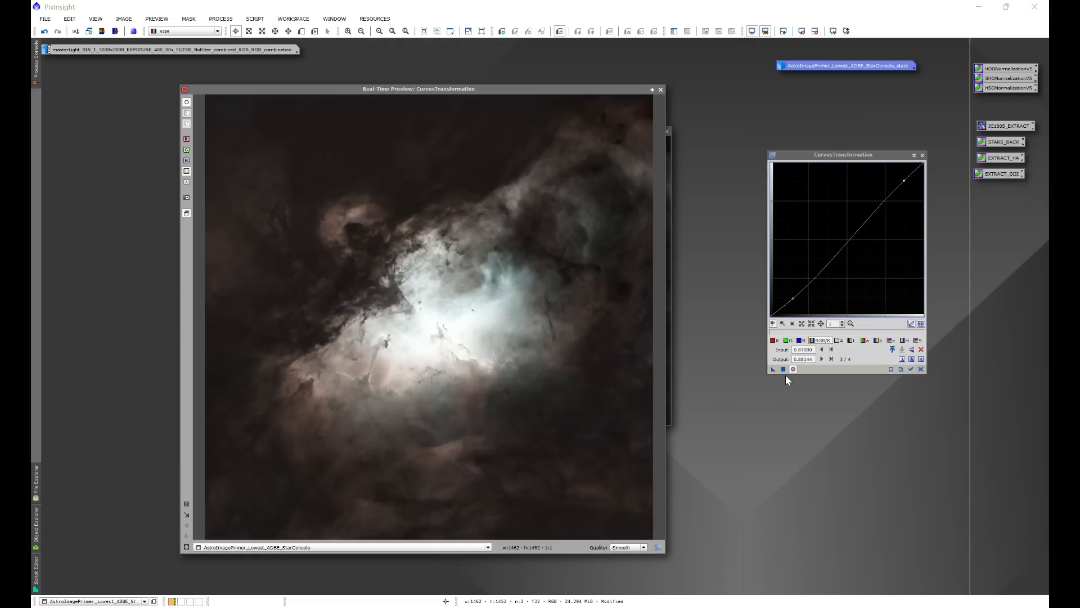
{"action": "left_click", "coordinate": [783, 369]}
Reset the curve, raise the saturation curve with a point at about input 0.73, output 0.84, and apply it to the starless image.
{"action": "left_click", "coordinate": [920, 369]}
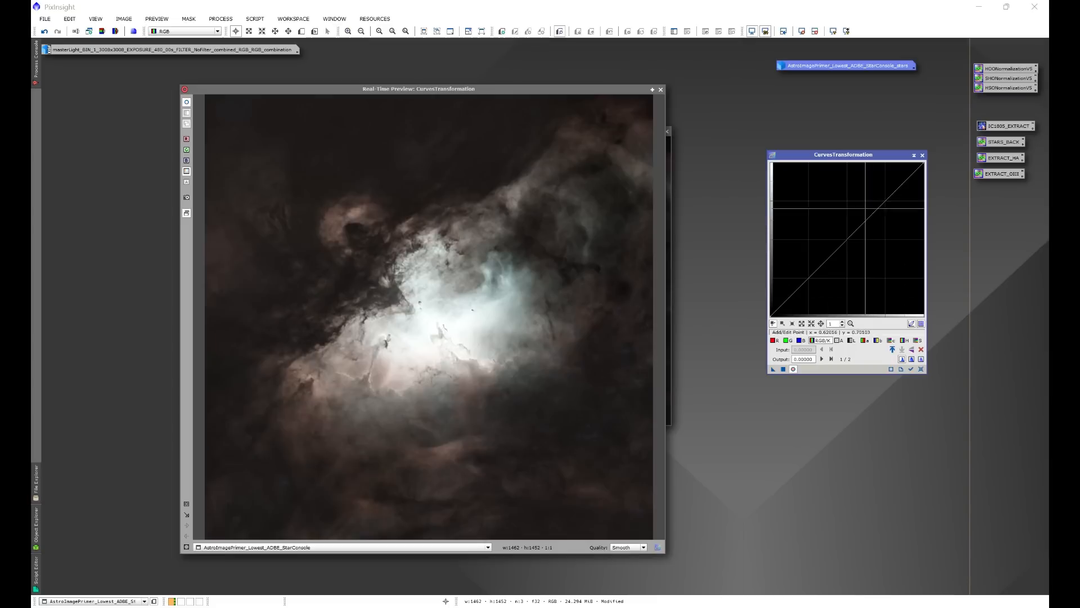
{"action": "left_click", "coordinate": [918, 341]}
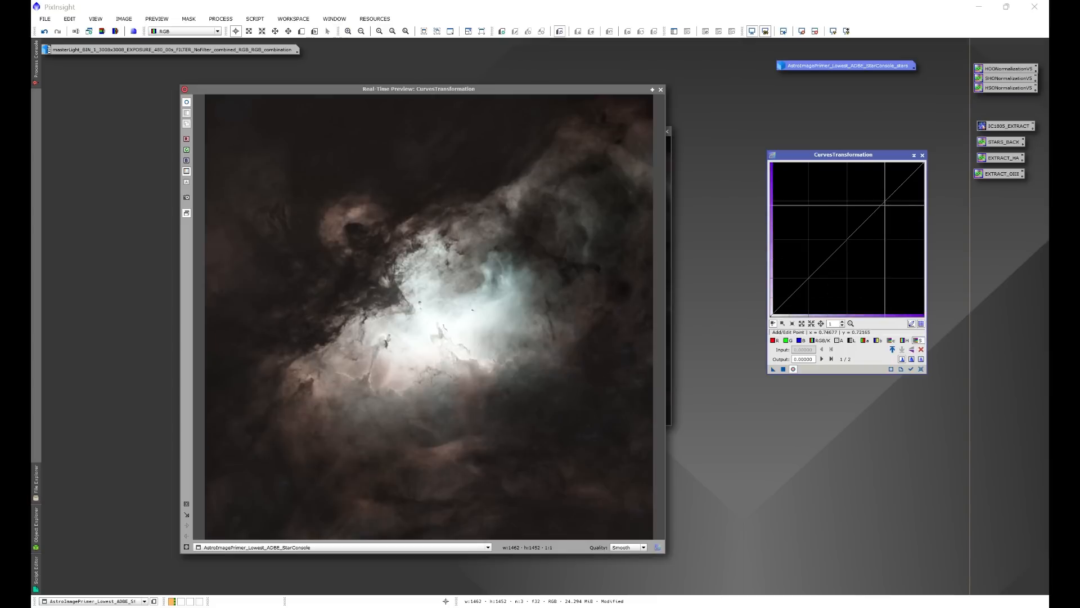
{"action": "left_click", "coordinate": [887, 198]}
{"action": "left_click_drag", "start_coordinate": [887, 198], "coordinate": [882, 187]}
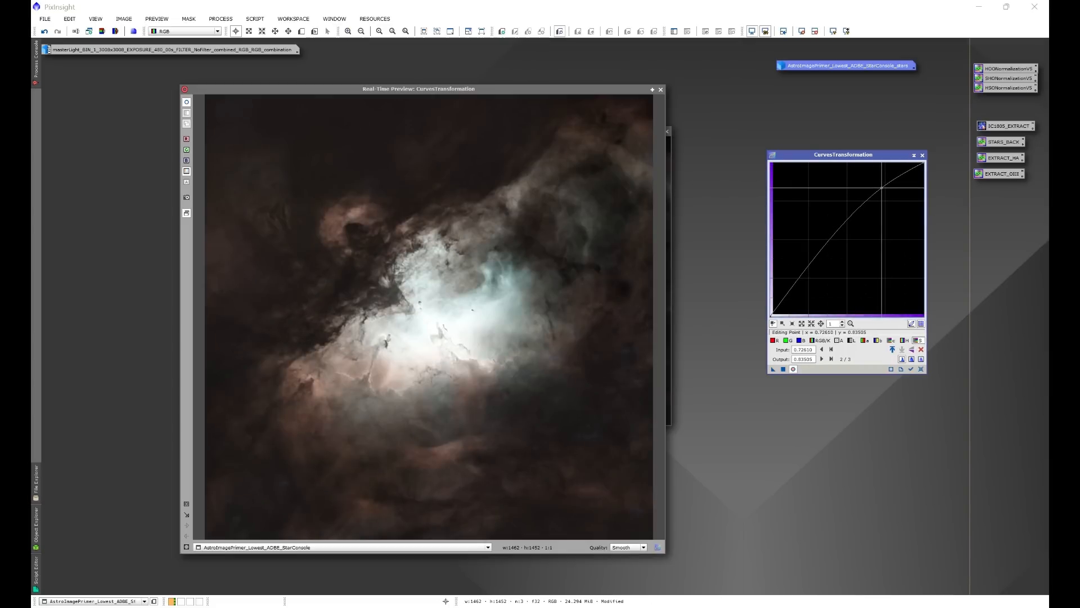
{"action": "left_click", "coordinate": [783, 370]}
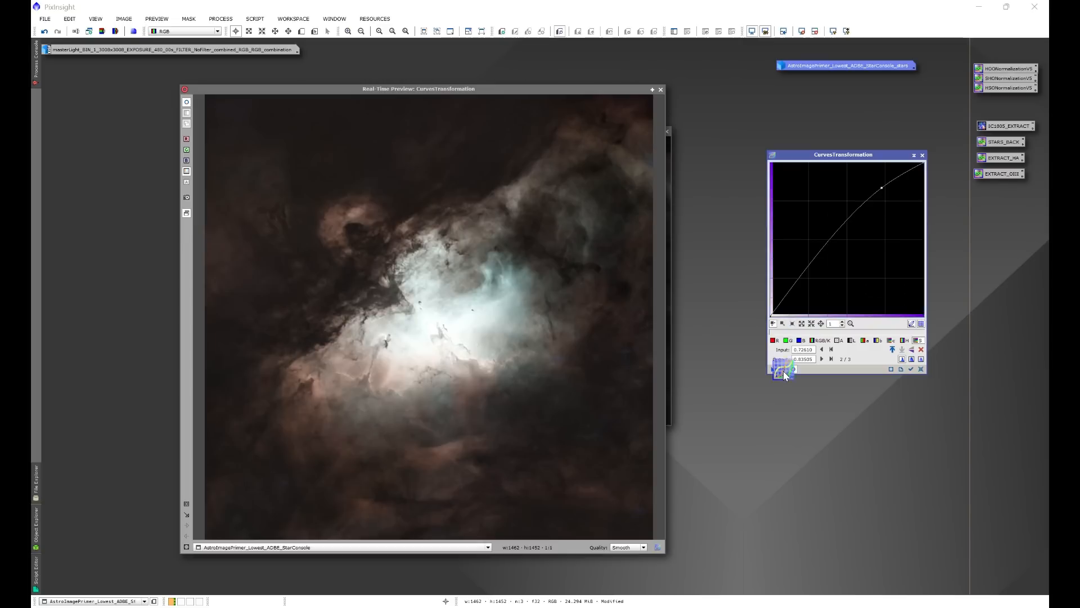
Apply a second, gentler saturation boost with a curve point at about input 0.80, output 0.85, after comparing before and after in the preview.
{"action": "left_click", "coordinate": [920, 369]}
{"action": "left_click_drag", "start_coordinate": [895, 192], "coordinate": [892, 186]}
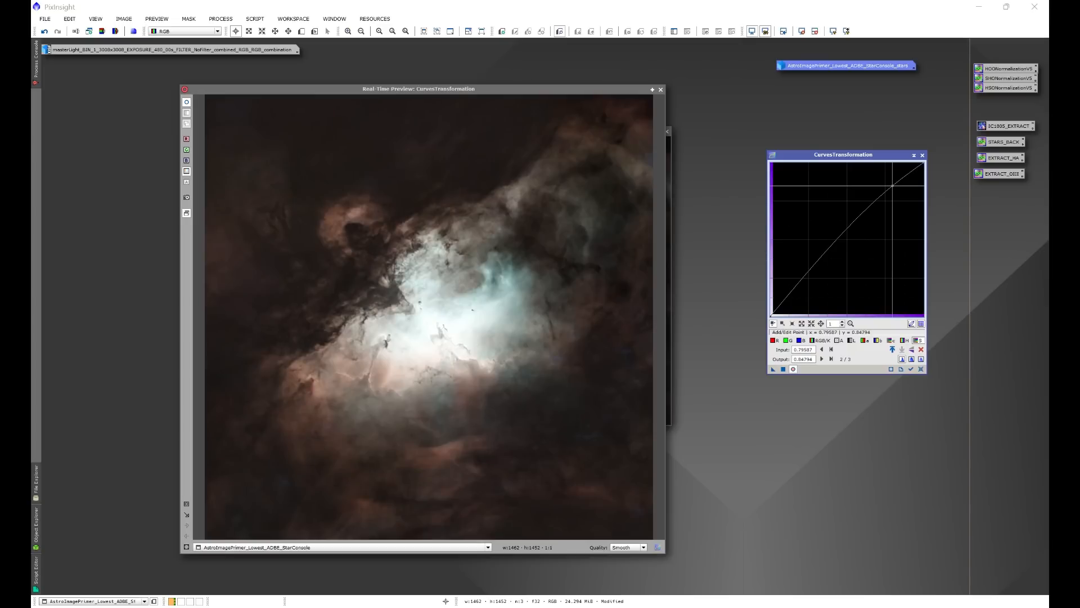
{"action": "left_click", "coordinate": [793, 369]}
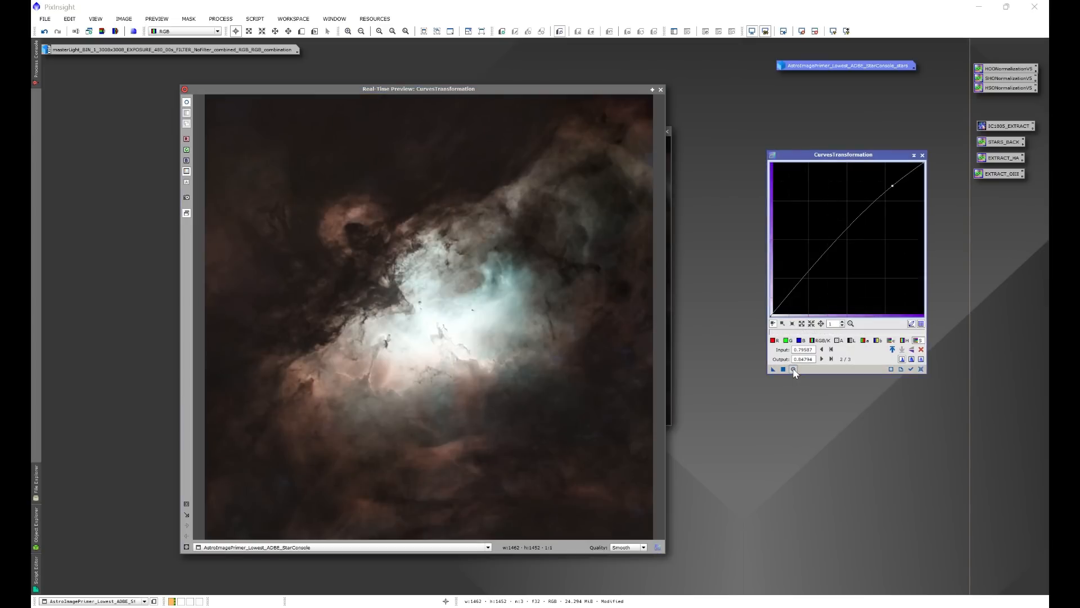
{"action": "left_click", "coordinate": [793, 369]}
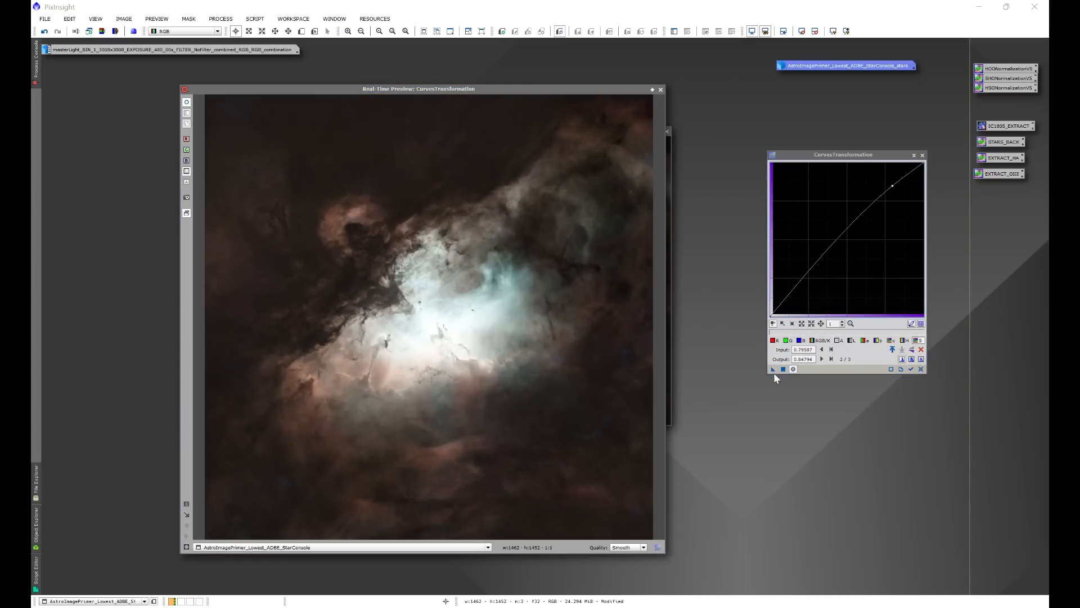
{"action": "left_click", "coordinate": [775, 372]}
Reset and close CurvesTransformation, and close the real-time preview to return to the starless image.
{"action": "left_click", "coordinate": [922, 370]}
{"action": "left_click", "coordinate": [923, 154]}
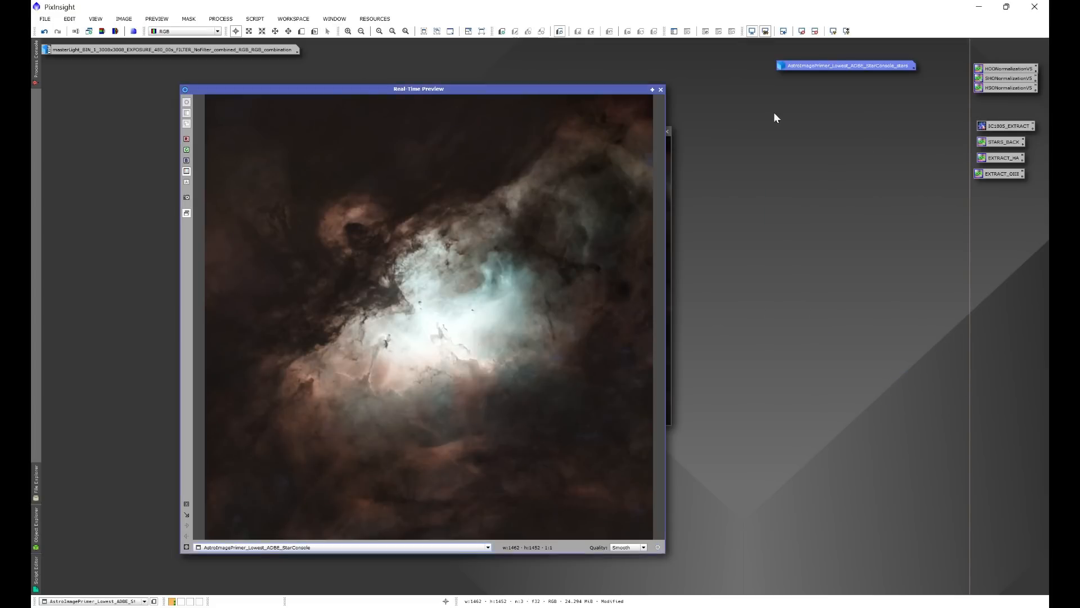
{"action": "left_click", "coordinate": [661, 90]}
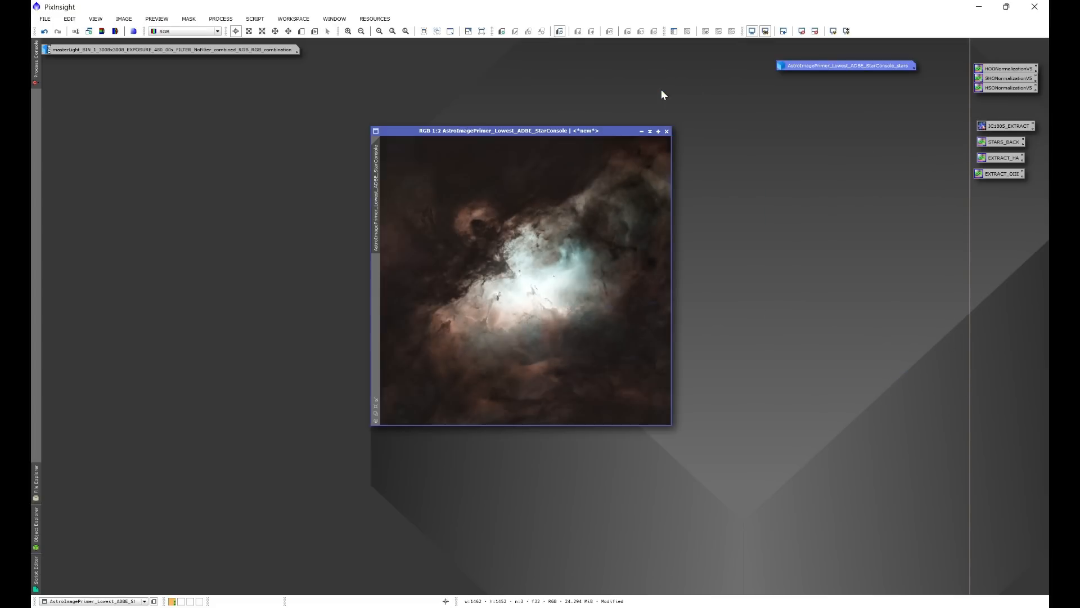
{"action": "left_click_drag", "start_coordinate": [579, 125], "coordinate": [555, 133]}
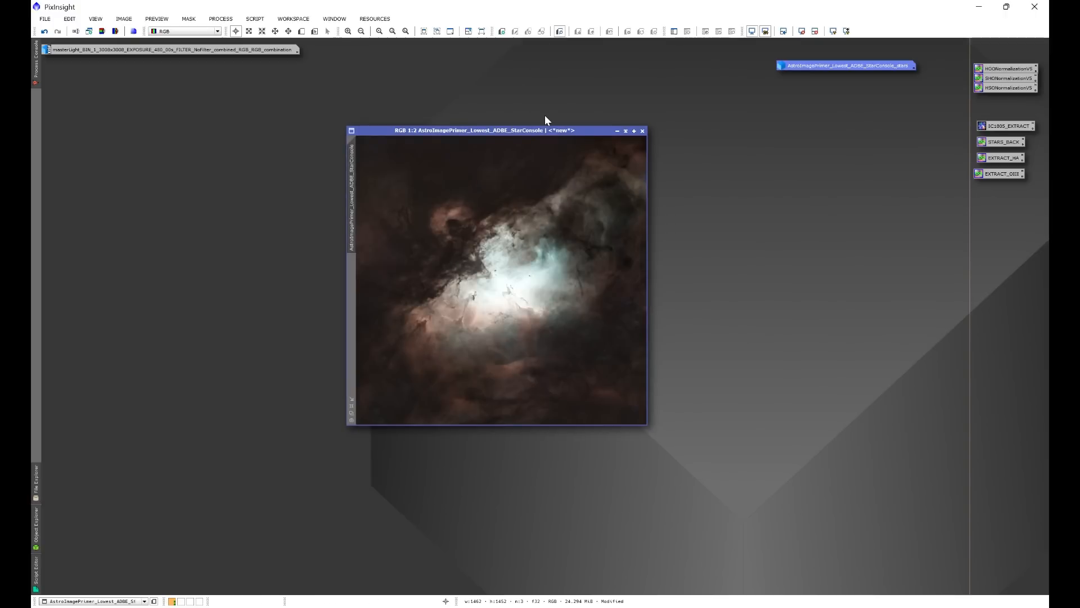
Open the Astro Image Detail script for the starless image and show its preview at 1:1 zoom.
{"action": "left_click", "coordinate": [255, 19]}
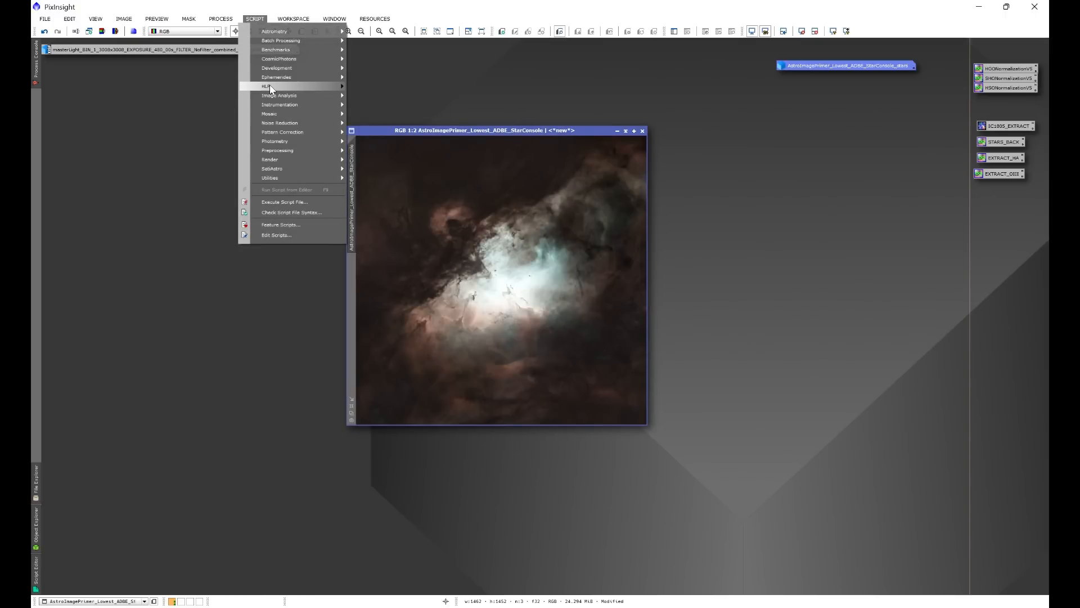
{"action": "mouse_move", "coordinate": [270, 89]}
{"action": "left_click", "coordinate": [397, 85]}
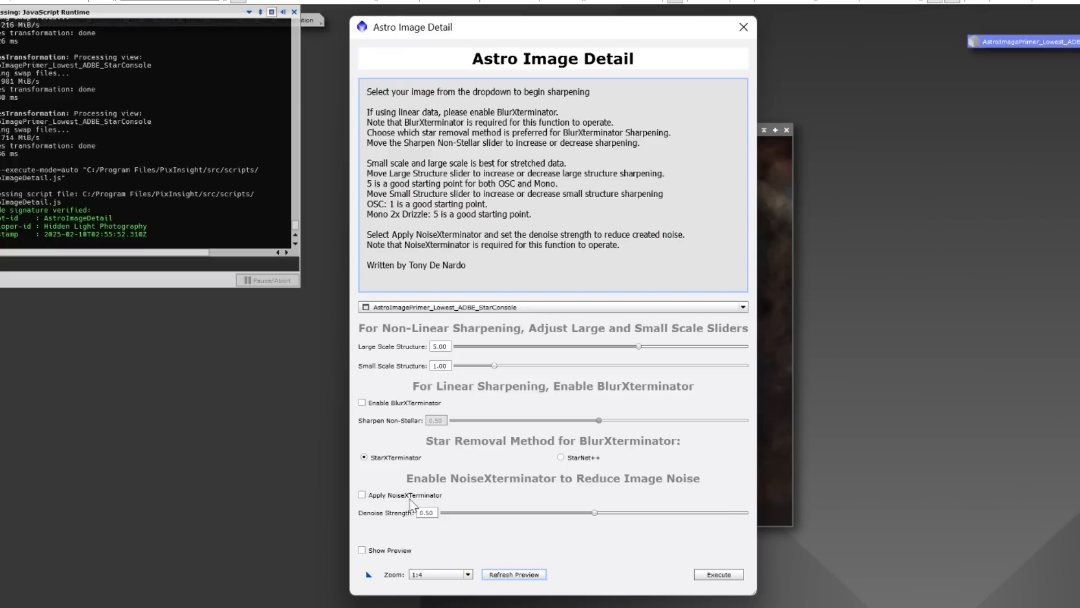
{"action": "left_click", "coordinate": [416, 574]}
{"action": "left_click", "coordinate": [423, 586]}
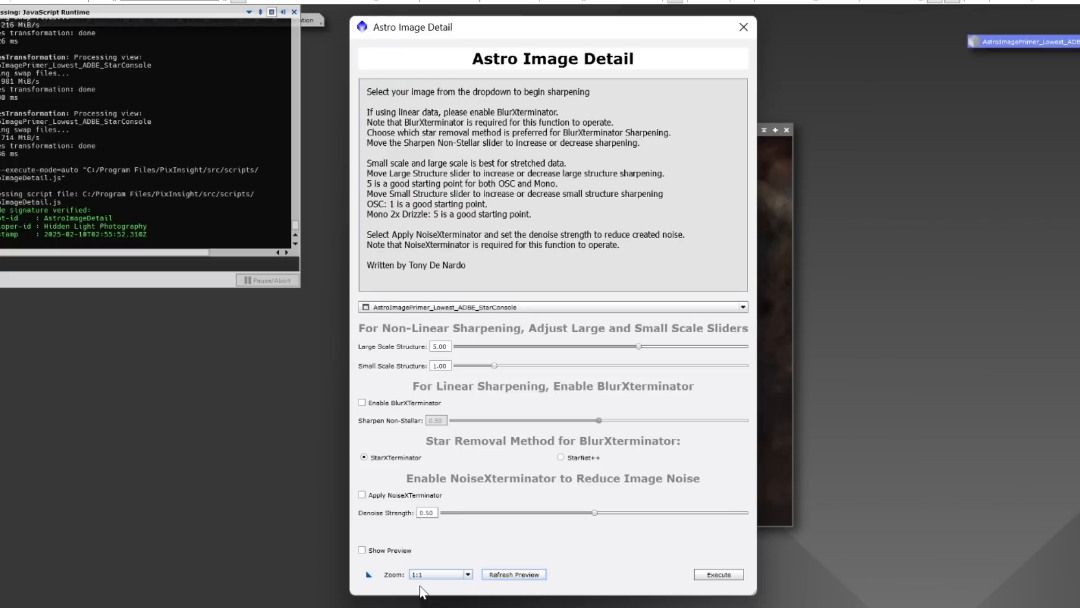
{"action": "left_click", "coordinate": [368, 554]}
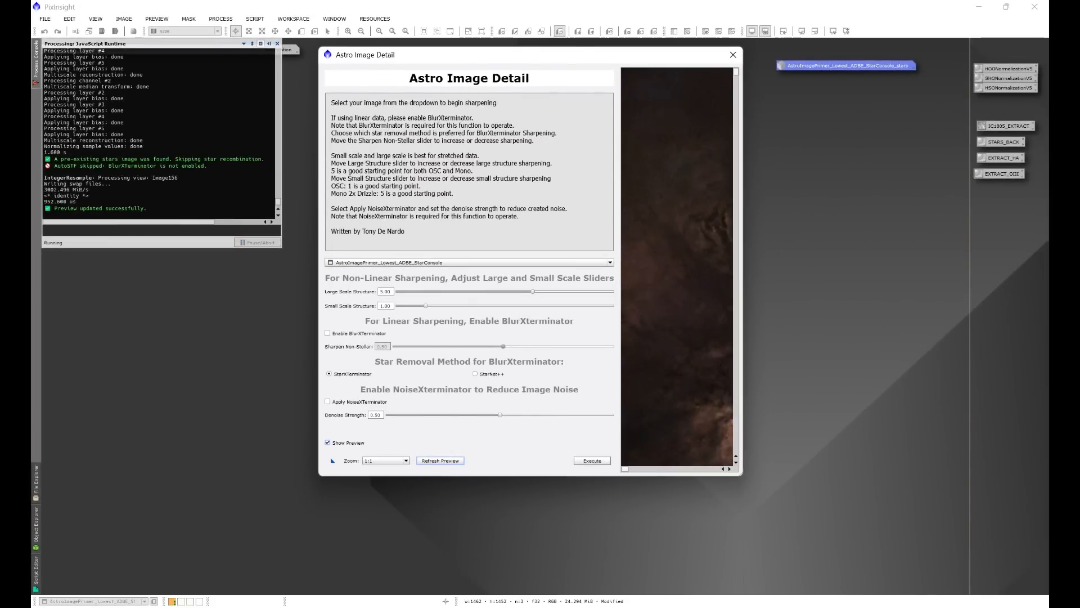
Reposition and enlarge the Astro Image Detail dialog so the preview displays nearly the whole nebula.
{"action": "left_click_drag", "start_coordinate": [576, 55], "coordinate": [414, 47]}
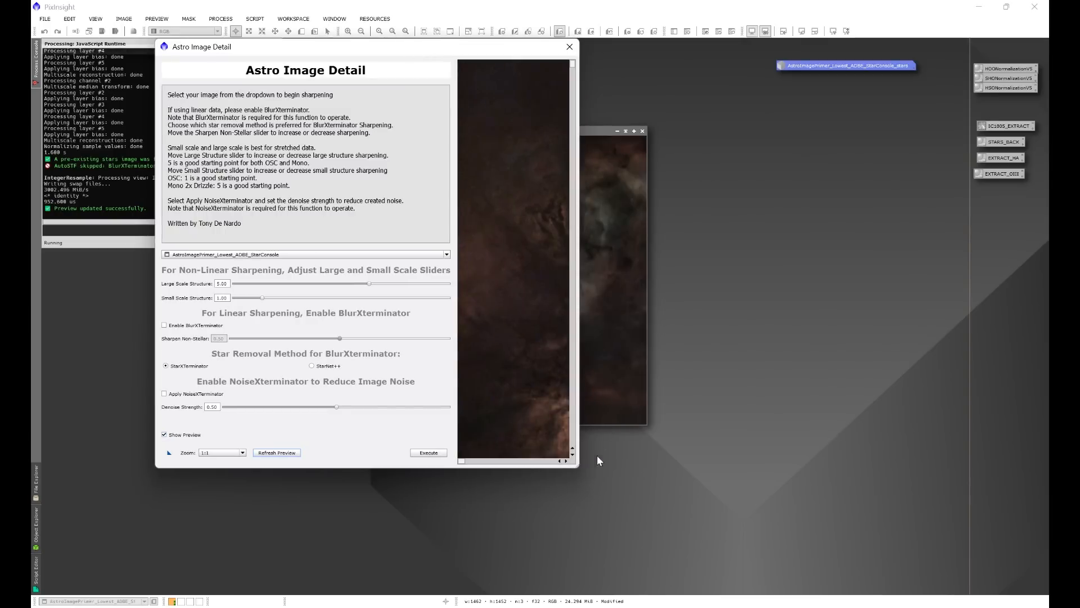
{"action": "left_click_drag", "start_coordinate": [577, 466], "coordinate": [1045, 604]}
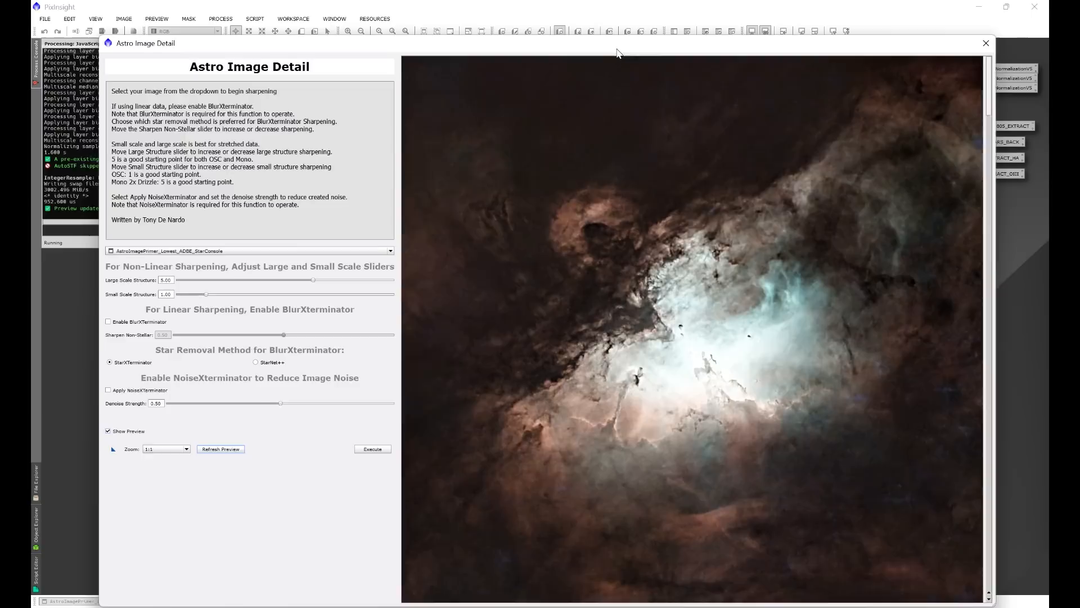
{"action": "left_click_drag", "start_coordinate": [675, 49], "coordinate": [609, 47]}
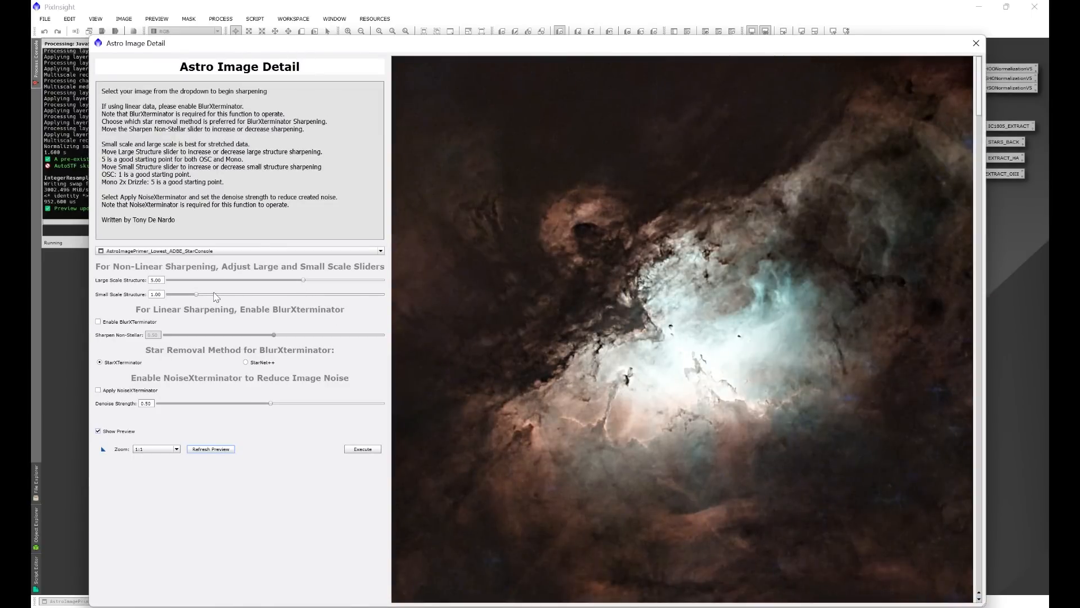
Set both Large Scale Structure and Small Scale Structure to 0 and refresh the preview.
{"action": "left_click_drag", "start_coordinate": [196, 295], "coordinate": [130, 302]}
{"action": "left_click_drag", "start_coordinate": [303, 280], "coordinate": [162, 281]}
{"action": "left_click", "coordinate": [212, 449]}
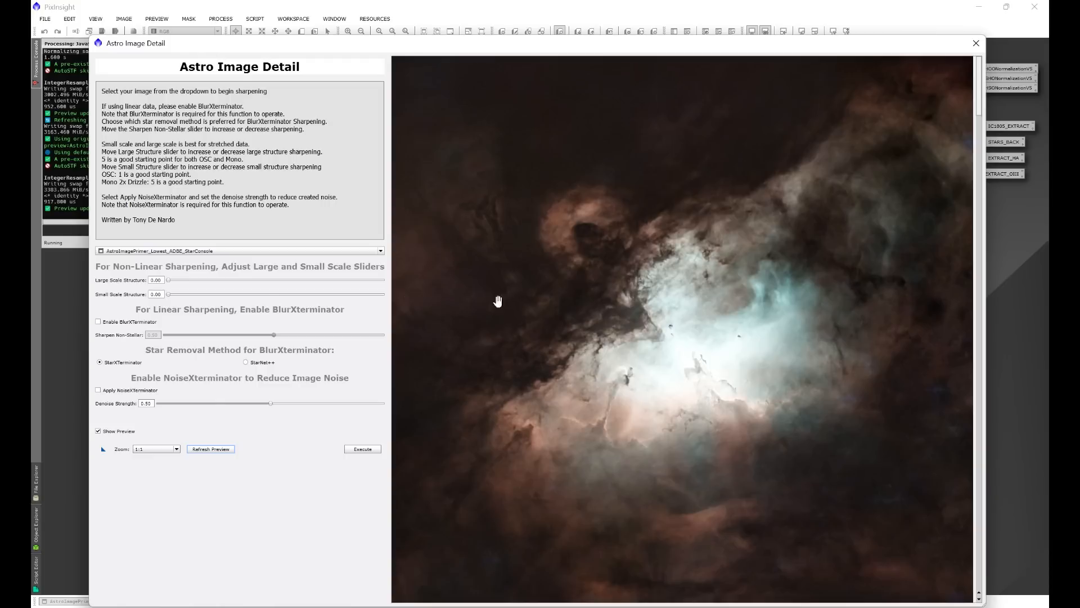
Try Large Scale Structure at 2.40 and at about 6.5, refreshing the preview for each value.
{"action": "left_click_drag", "start_coordinate": [168, 280], "coordinate": [236, 287]}
{"action": "left_click", "coordinate": [226, 450]}
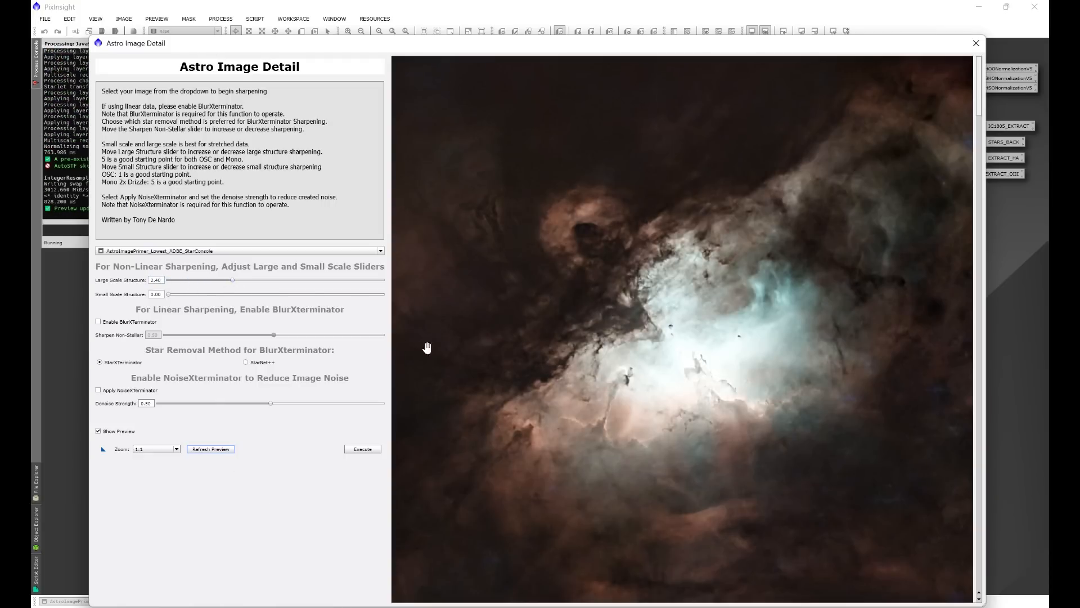
{"action": "left_click_drag", "start_coordinate": [232, 280], "coordinate": [343, 281]}
{"action": "left_click", "coordinate": [213, 453]}
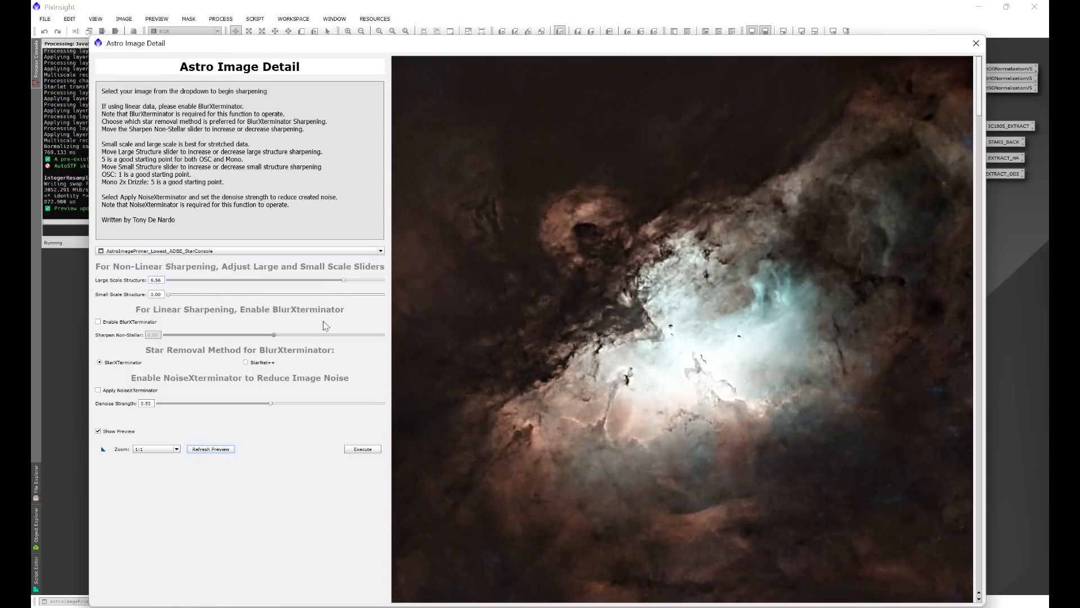
Set Large Scale Structure to 5 and Small Scale Structure to 1.
{"action": "type", "text": "5"}
{"action": "key", "text": "Tab"}
{"action": "type", "text": "1"}
{"action": "key", "text": "Tab"}
Enable NoiseXTerminator with a denoise strength of 0.30, refresh the preview, and run the sharpening on the starless image.
{"action": "left_click", "coordinate": [99, 391]}
{"action": "left_click", "coordinate": [156, 294]}
{"action": "left_click", "coordinate": [210, 450]}
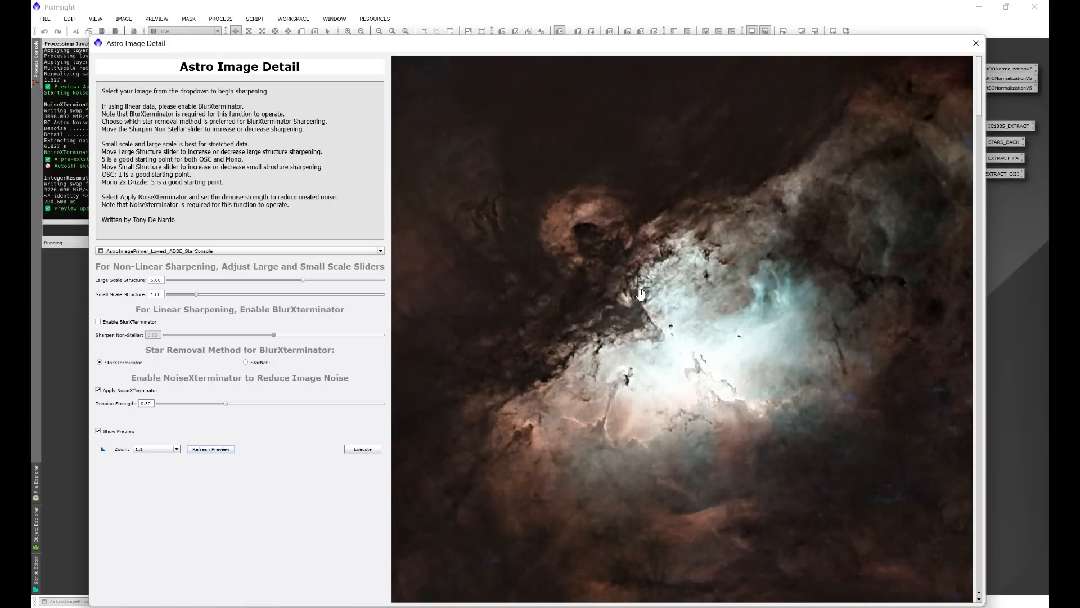
{"action": "left_click", "coordinate": [375, 451]}
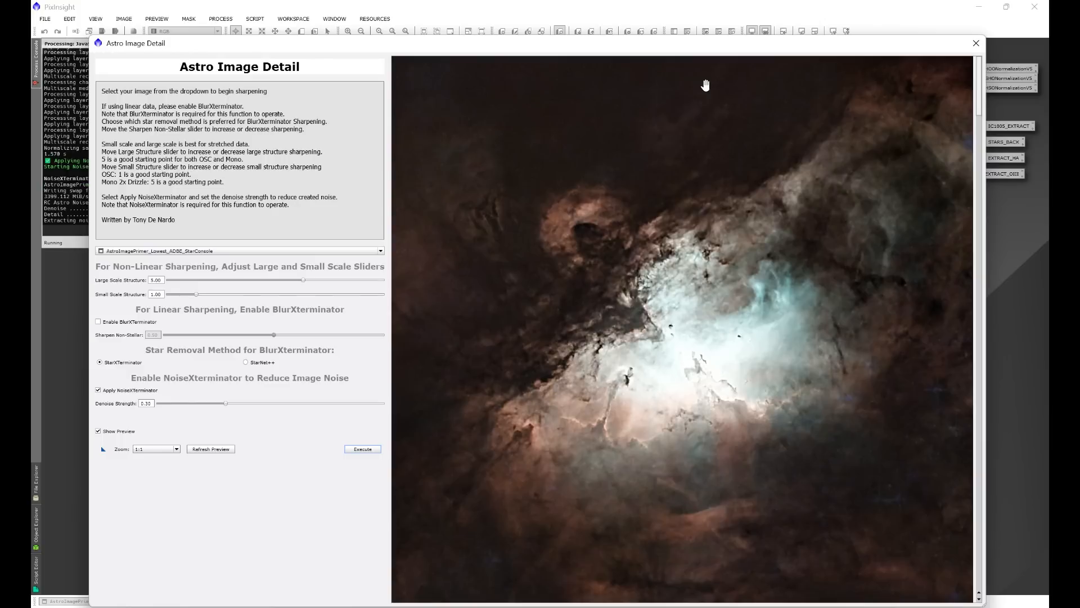
Examine the sharpened starless image up close for detail and noise in the bright core and dark dust areas.
{"action": "scroll", "coordinate": [475, 255], "scroll_direction": "up", "scroll_amount": 2}
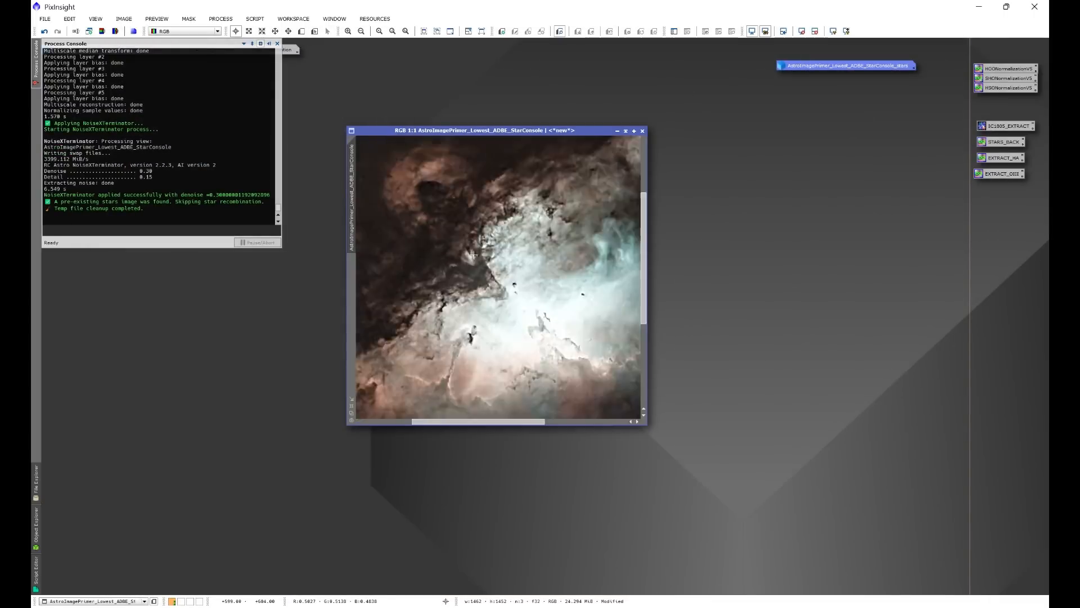
{"action": "scroll", "coordinate": [486, 334], "scroll_direction": "down", "scroll_amount": 2}
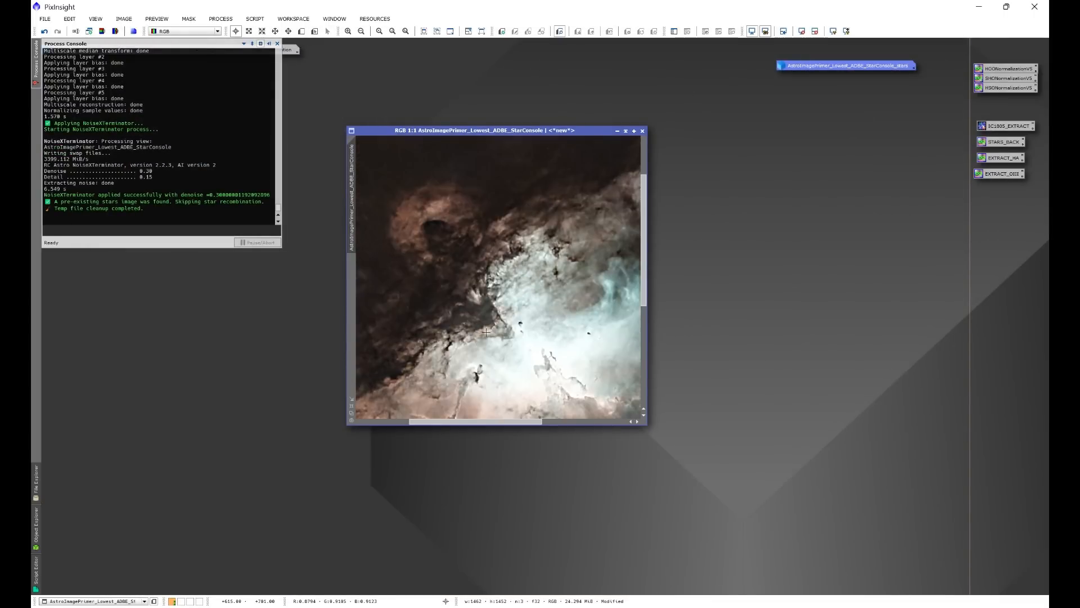
{"action": "scroll", "coordinate": [417, 196], "scroll_direction": "up", "scroll_amount": 2}
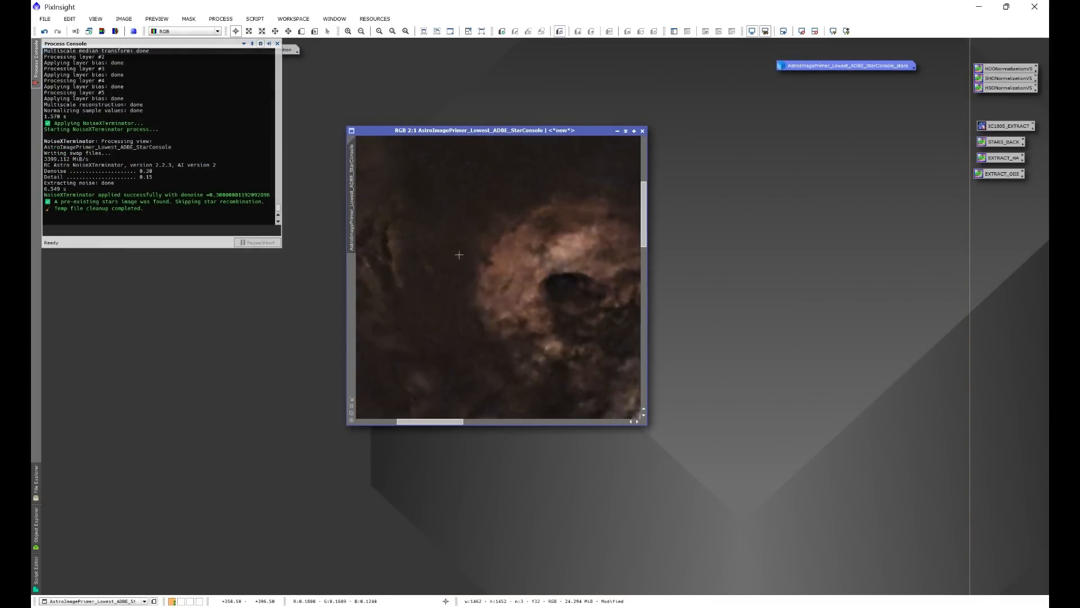
{"action": "scroll", "coordinate": [469, 228], "scroll_direction": "down", "scroll_amount": 3}
{"action": "scroll", "coordinate": [516, 293], "scroll_direction": "up", "scroll_amount": 1}
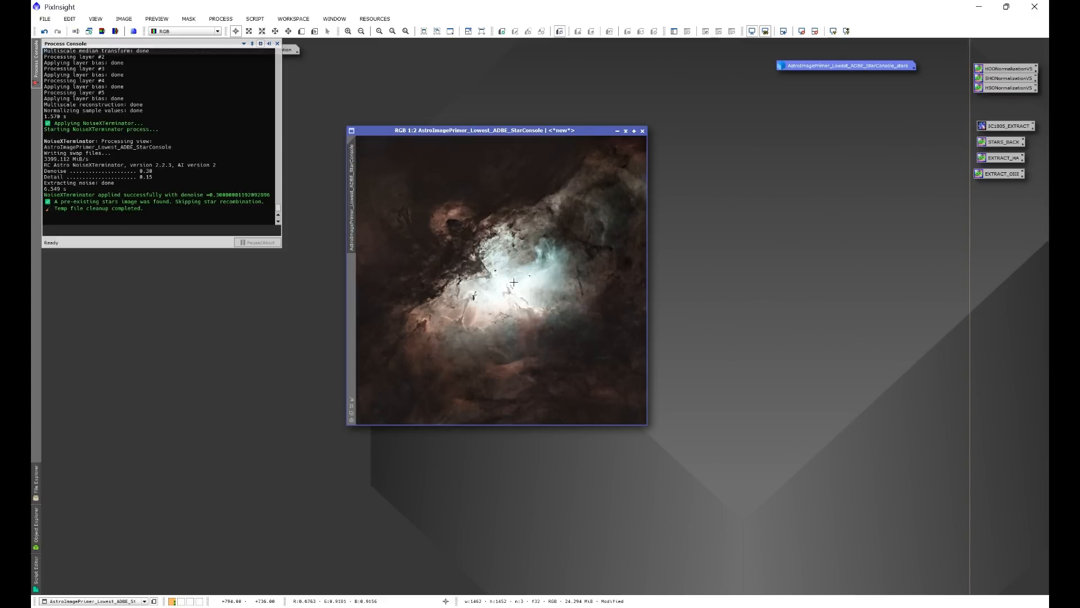
Minimize the finished starless image and park it beside the minimized master image.
{"action": "left_click_drag", "start_coordinate": [466, 132], "coordinate": [421, 90]}
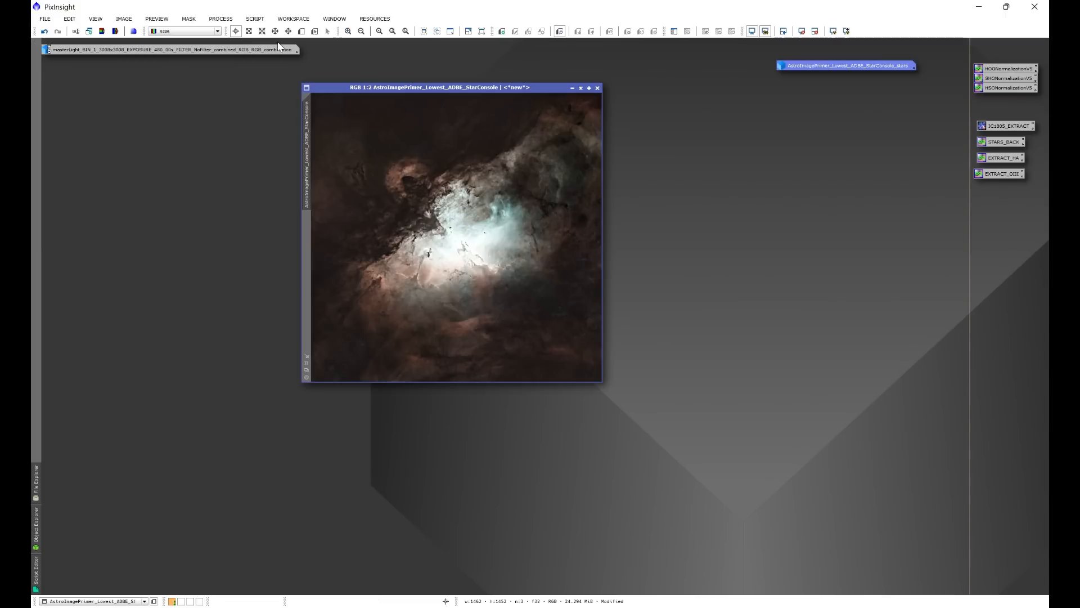
{"action": "left_click_drag", "start_coordinate": [465, 87], "coordinate": [373, 99]}
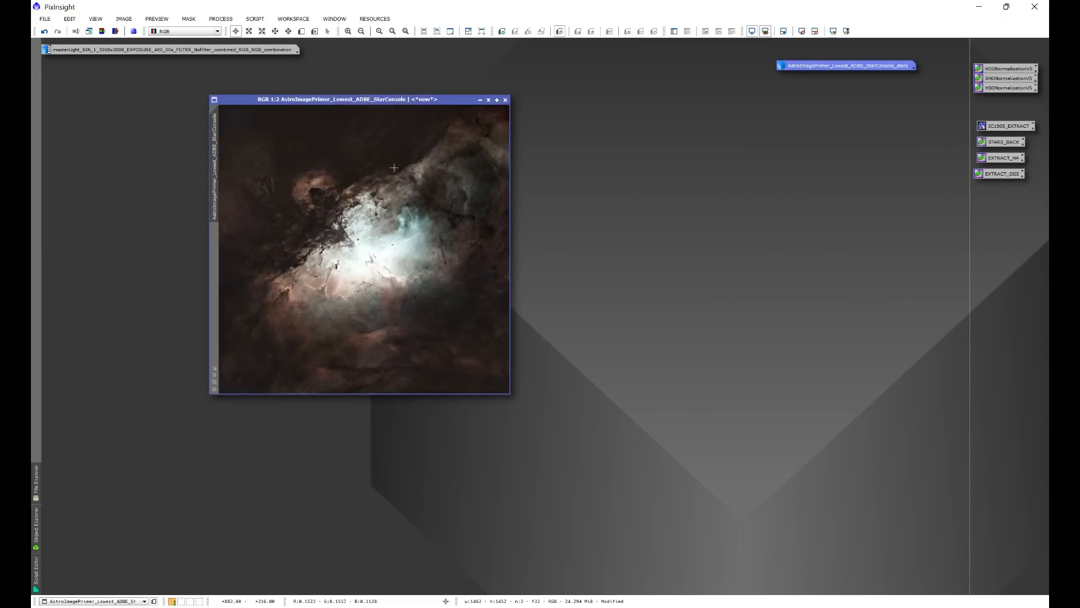
{"action": "left_click", "coordinate": [479, 100]}
{"action": "left_click_drag", "start_coordinate": [407, 249], "coordinate": [379, 53]}
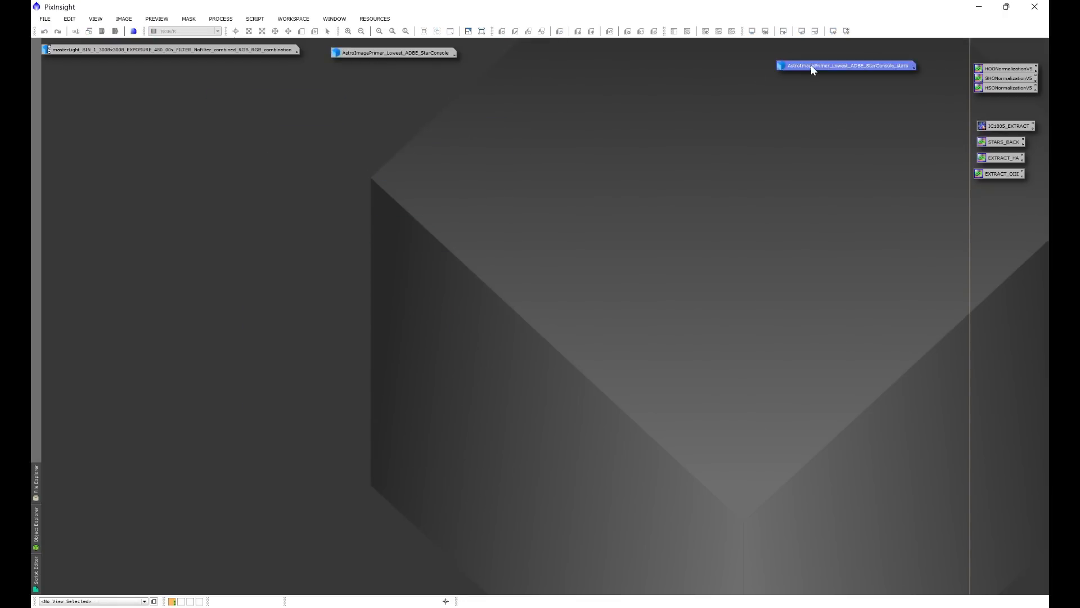
Restore the minimized stars-only image, place it in the middle of the workspace, and start the ImageSolver script on it.
{"action": "double_click", "coordinate": [812, 66]}
{"action": "left_click_drag", "start_coordinate": [683, 169], "coordinate": [486, 149]}
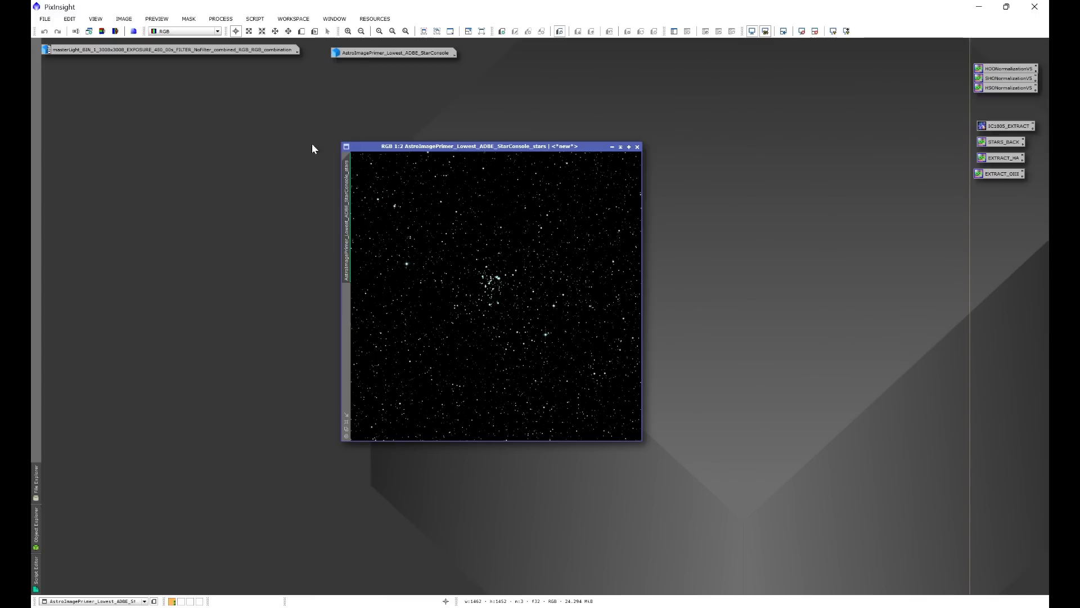
{"action": "left_click", "coordinate": [258, 19]}
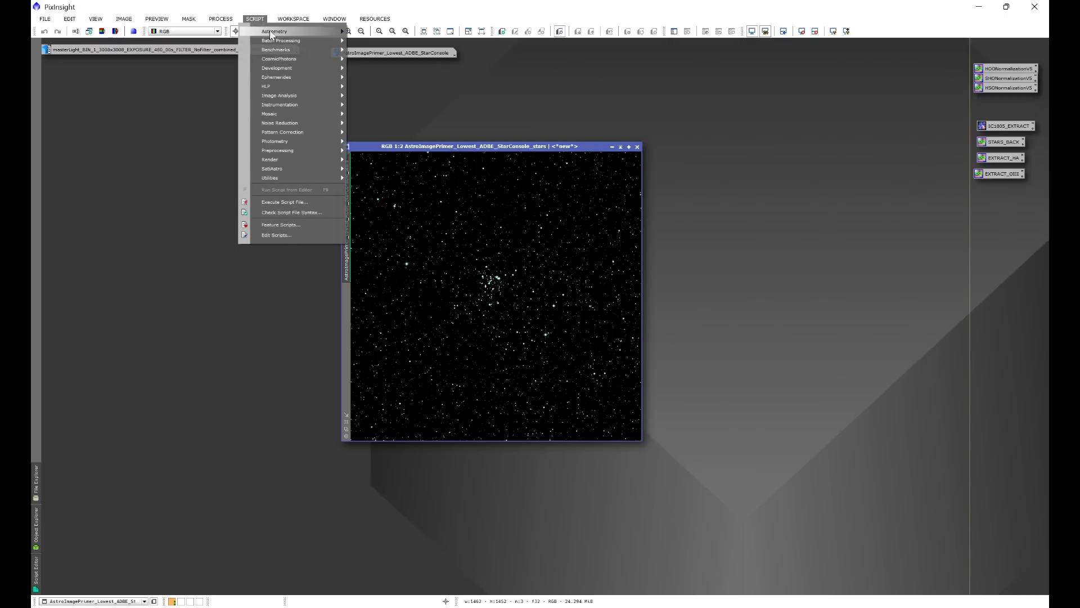
{"action": "mouse_move", "coordinate": [275, 32]}
{"action": "left_click", "coordinate": [378, 63]}
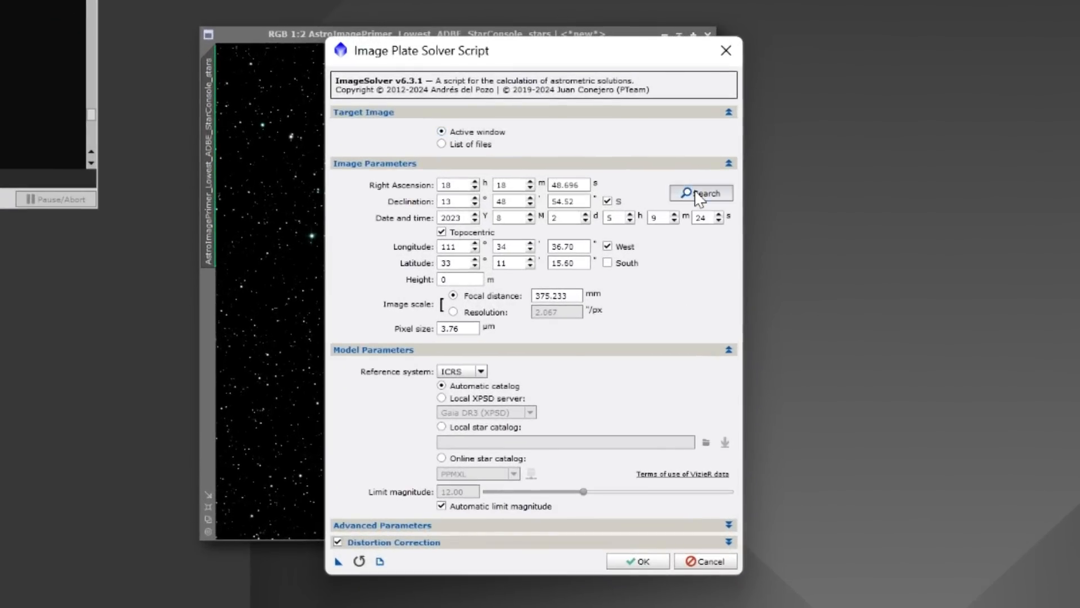
Search online for M16, take the M 16 entry under Eagle Nebula as the coordinates, and plate-solve the stars image.
{"action": "left_click", "coordinate": [634, 239]}
{"action": "left_click", "coordinate": [534, 228]}
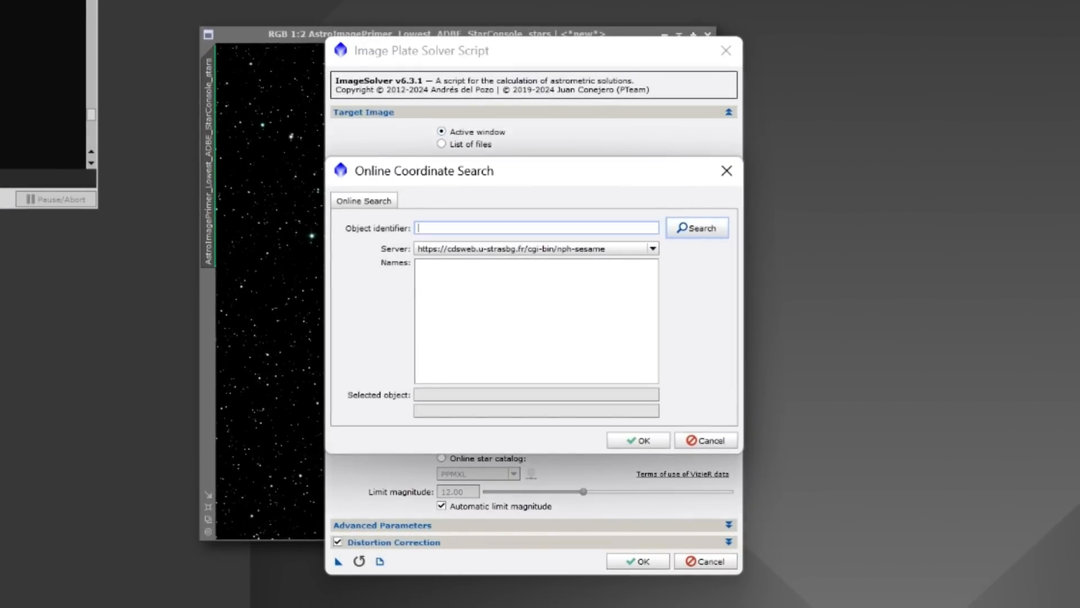
{"action": "type", "text": "M16"}
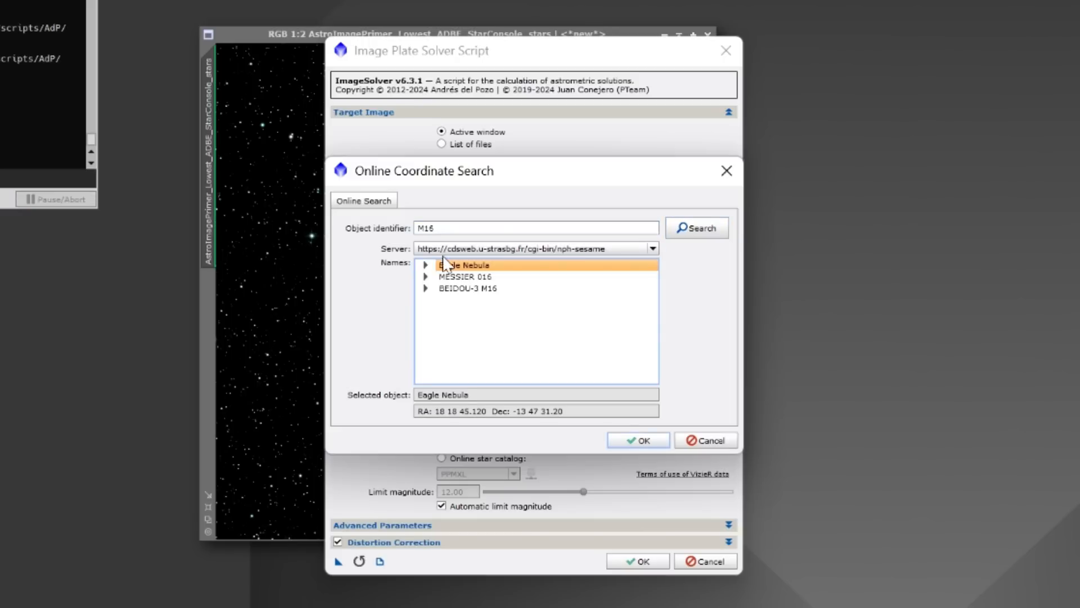
{"action": "left_click", "coordinate": [425, 265]}
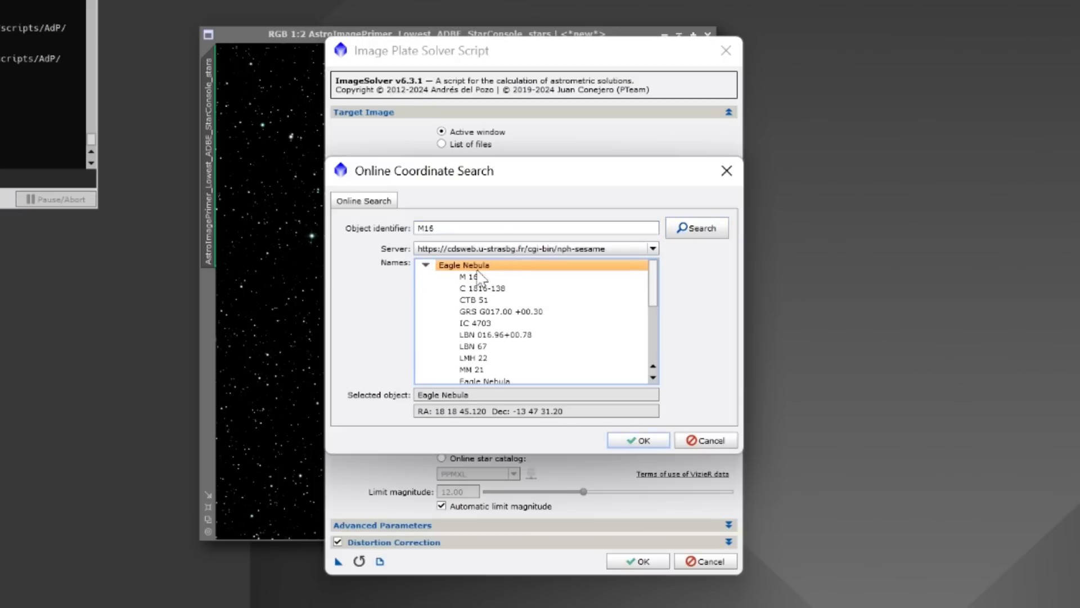
{"action": "left_click", "coordinate": [470, 276]}
{"action": "left_click", "coordinate": [637, 440]}
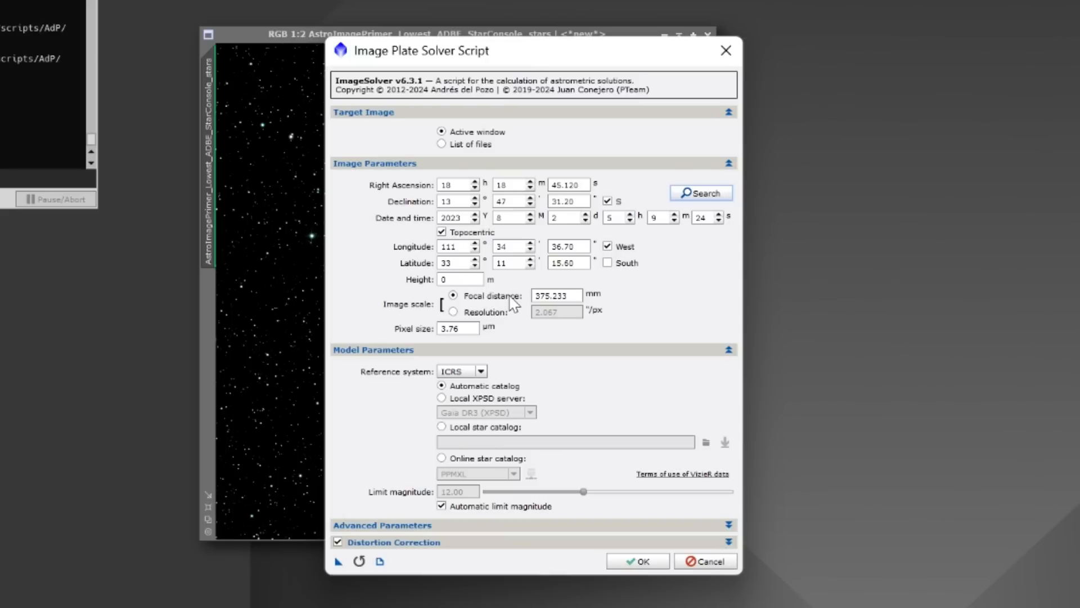
{"action": "left_click", "coordinate": [634, 561]}
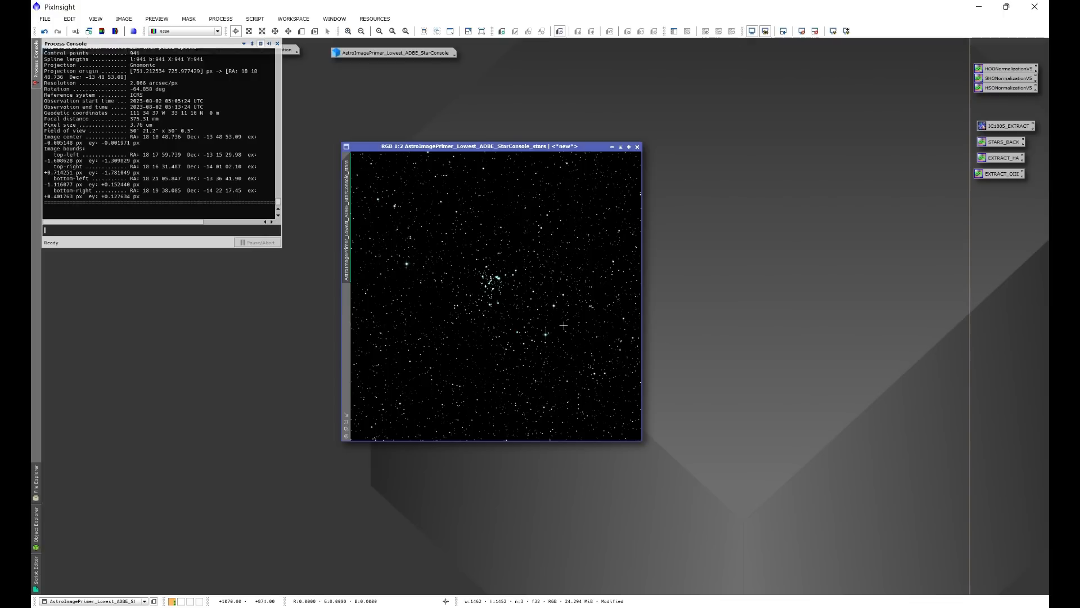
{"action": "left_click", "coordinate": [278, 44]}
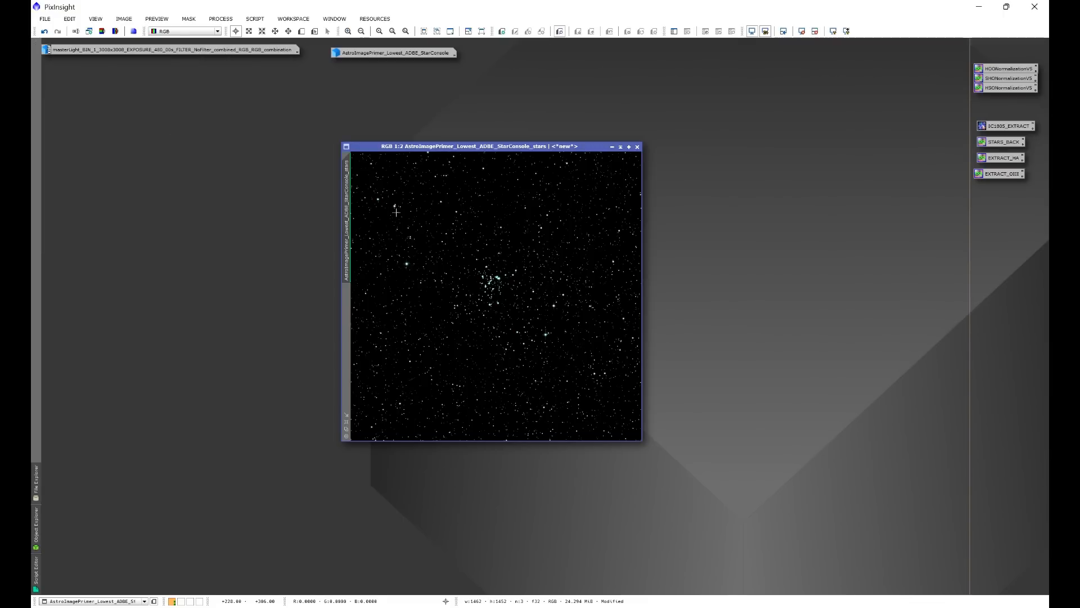
Run the FindBackground script on the full stars image to generate a background preview.
{"action": "left_click", "coordinate": [260, 21]}
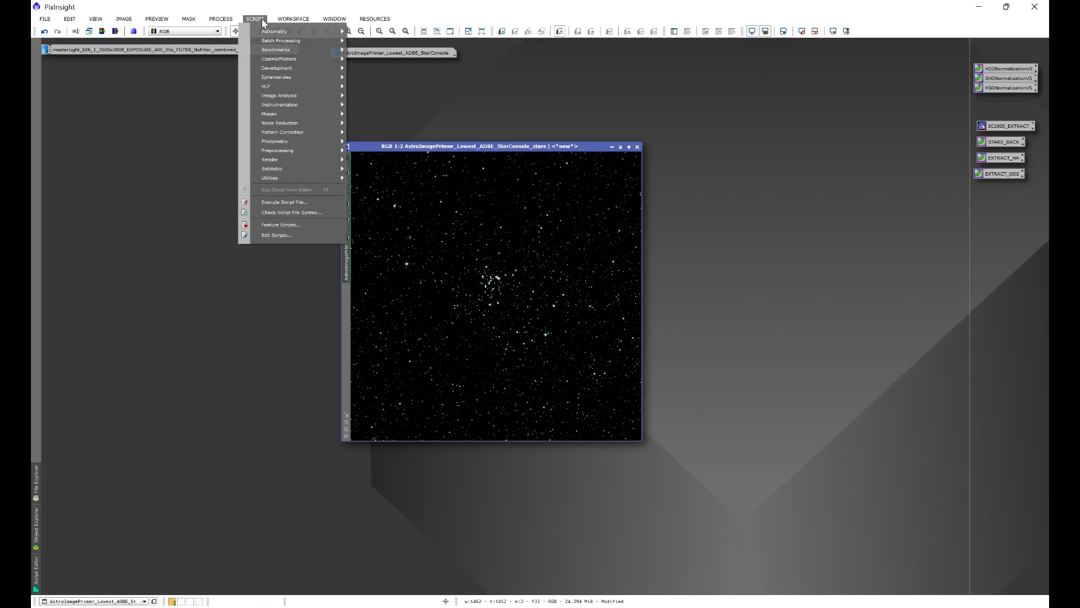
{"action": "mouse_move", "coordinate": [288, 170]}
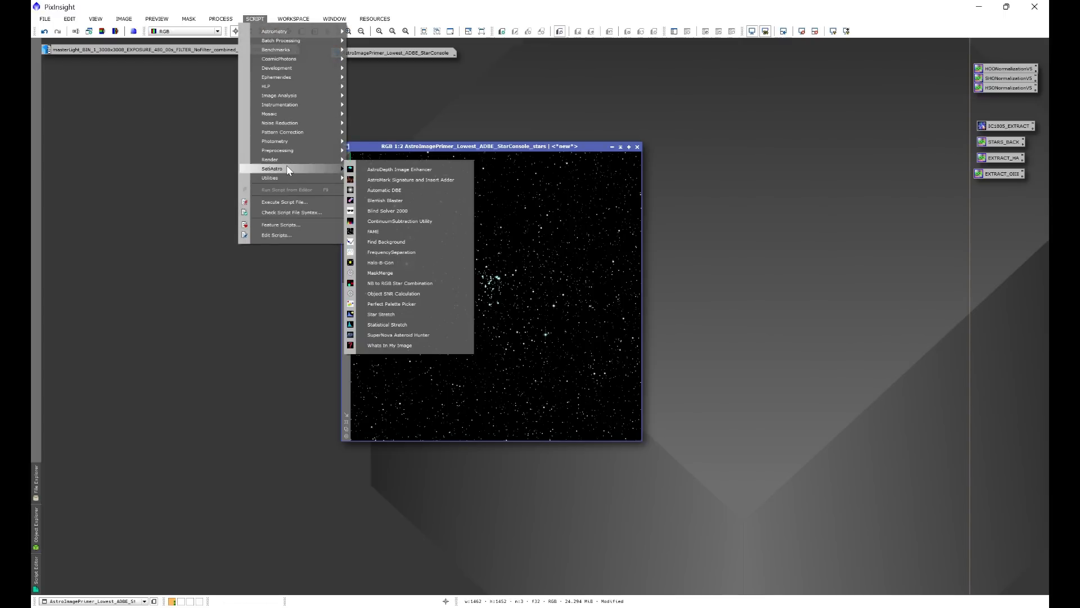
{"action": "left_click", "coordinate": [386, 241]}
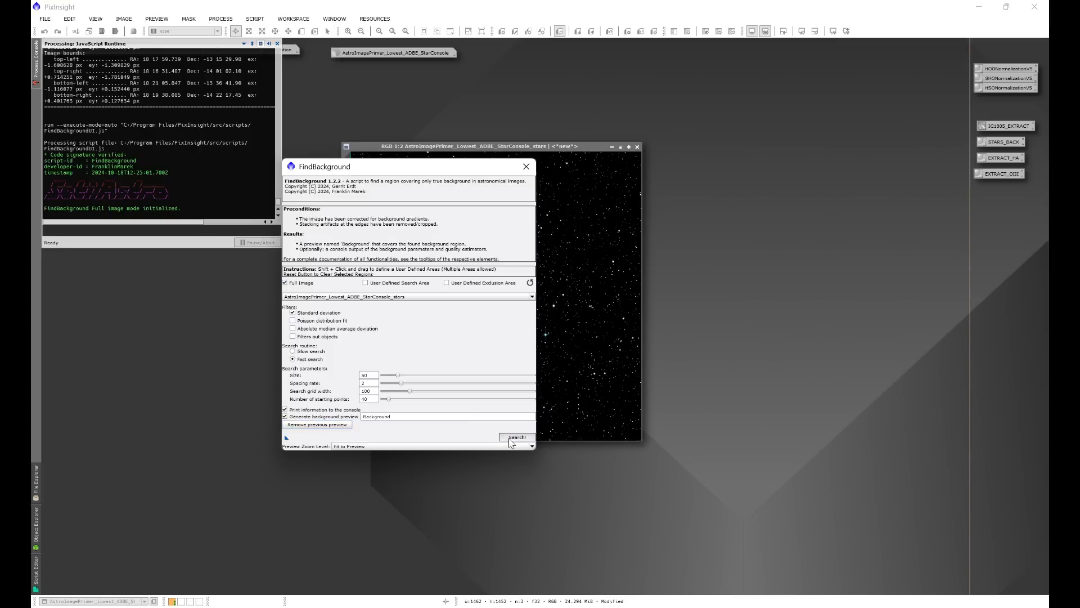
{"action": "left_click", "coordinate": [510, 439]}
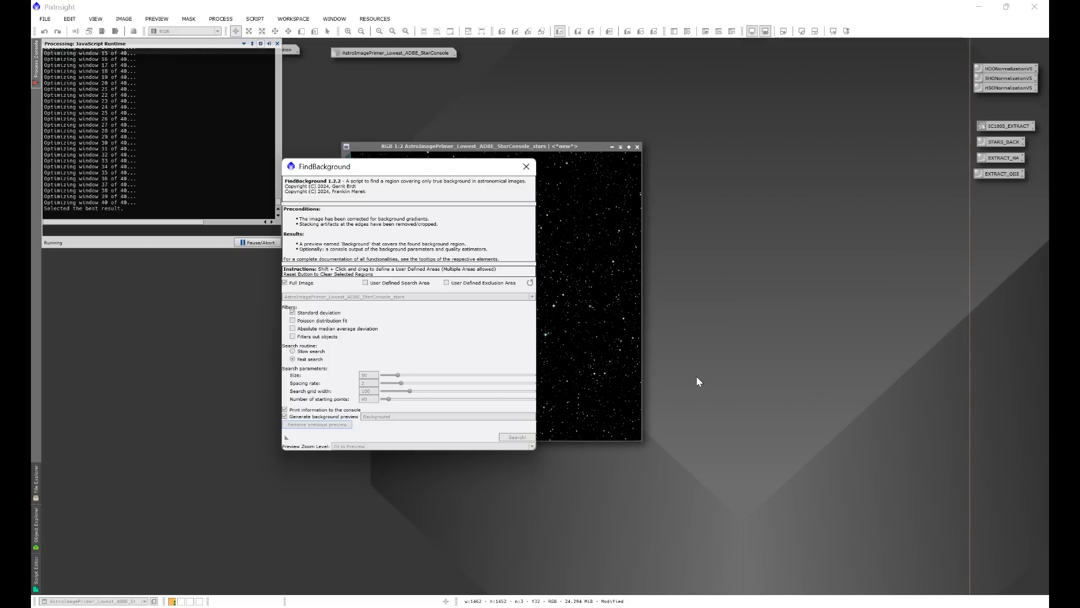
{"action": "left_click", "coordinate": [526, 167]}
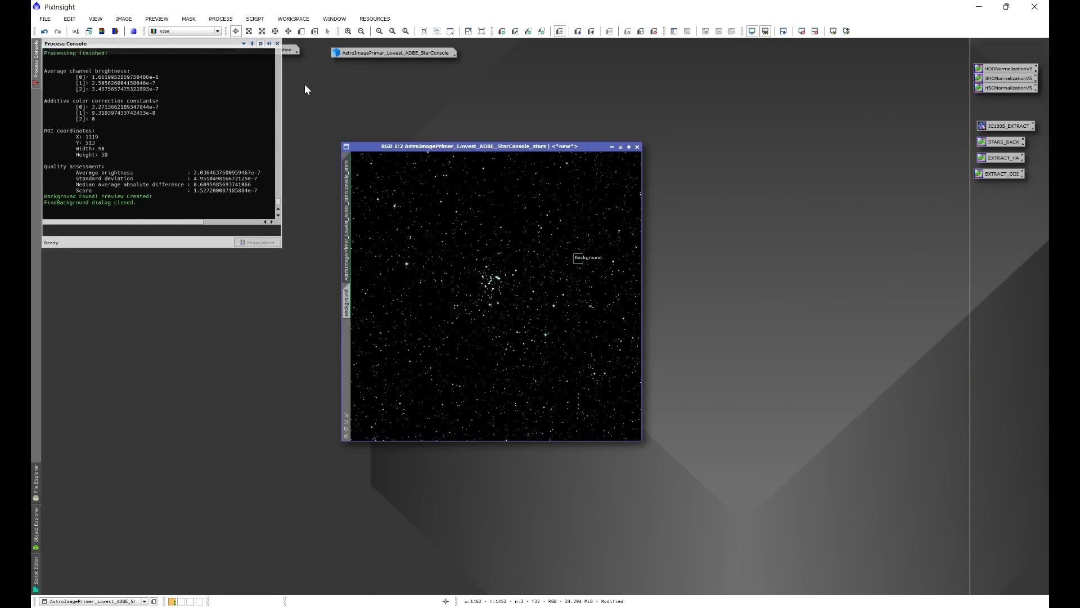
Set up SpectrophotometricColorCalibration with the Sony IMX411/455/461/533/571 QE curve and the Sony CMOS UVIRcut / Opt. L-Ultimate red, green and blue filters.
{"action": "left_click", "coordinate": [220, 19]}
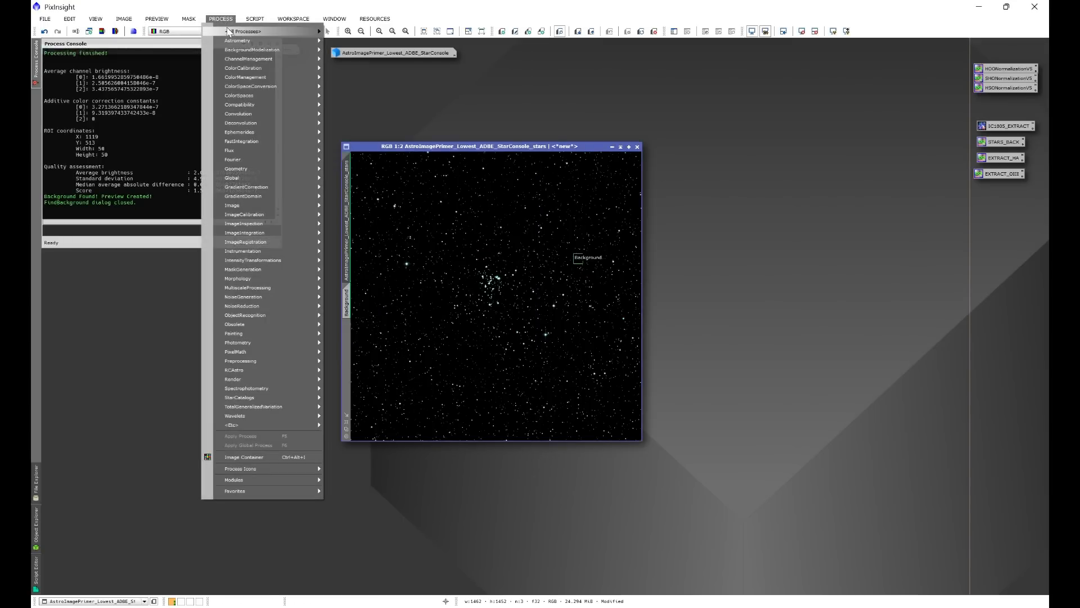
{"action": "mouse_move", "coordinate": [230, 33]}
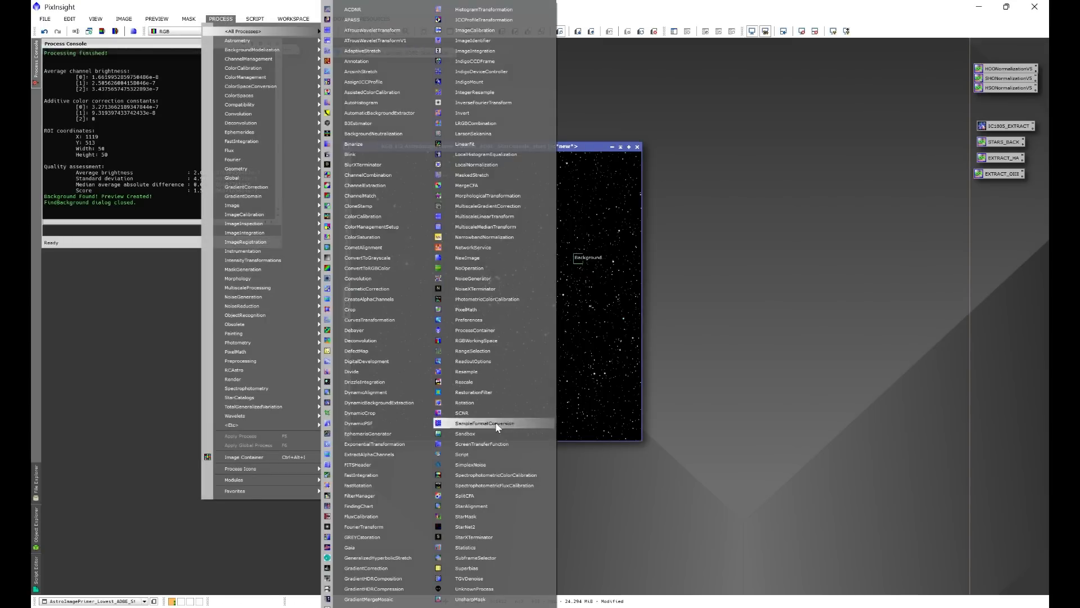
{"action": "left_click", "coordinate": [487, 474]}
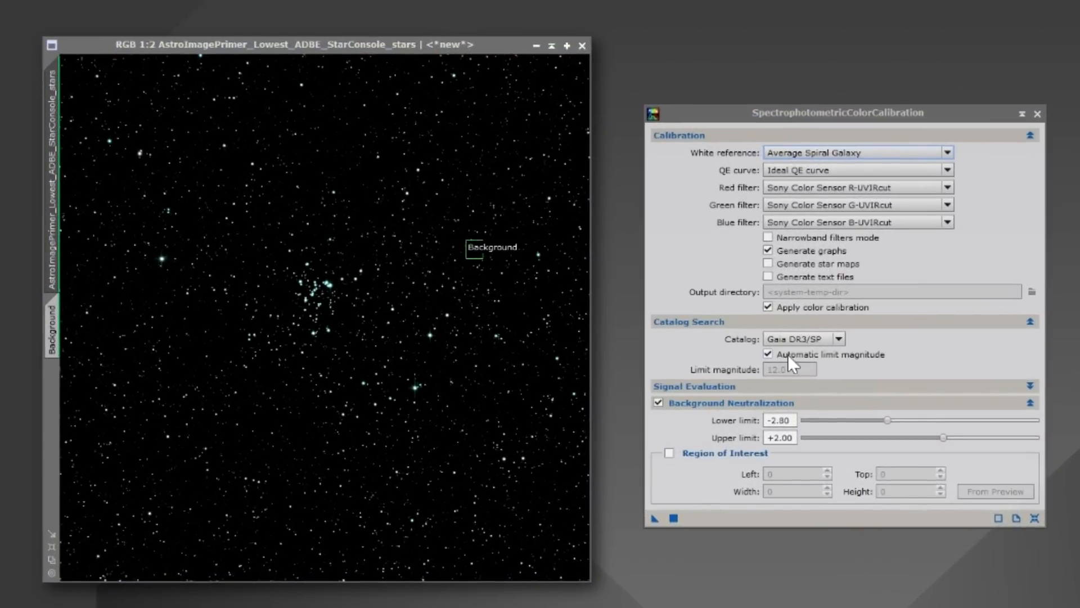
{"action": "left_click", "coordinate": [792, 169]}
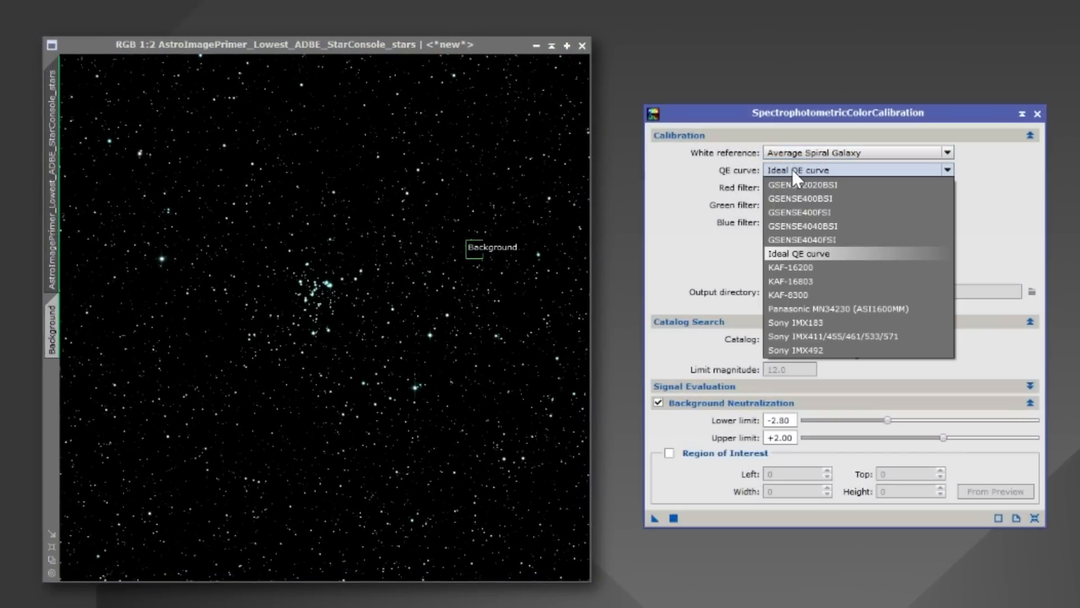
{"action": "left_click", "coordinate": [844, 335]}
{"action": "left_click", "coordinate": [863, 186]}
{"action": "left_click", "coordinate": [896, 367]}
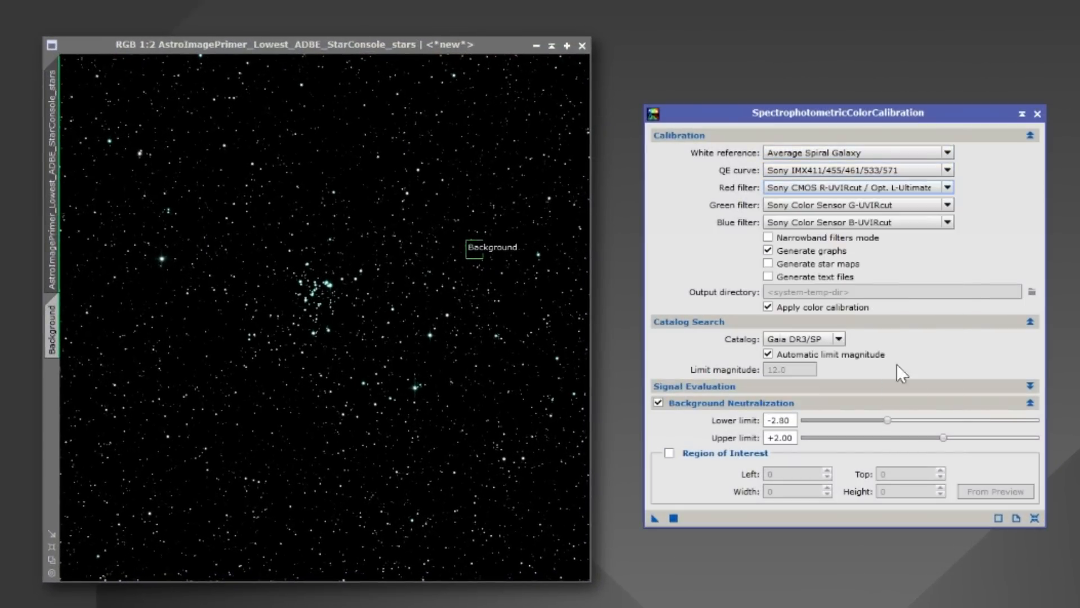
{"action": "left_click", "coordinate": [893, 204]}
{"action": "left_click", "coordinate": [895, 380]}
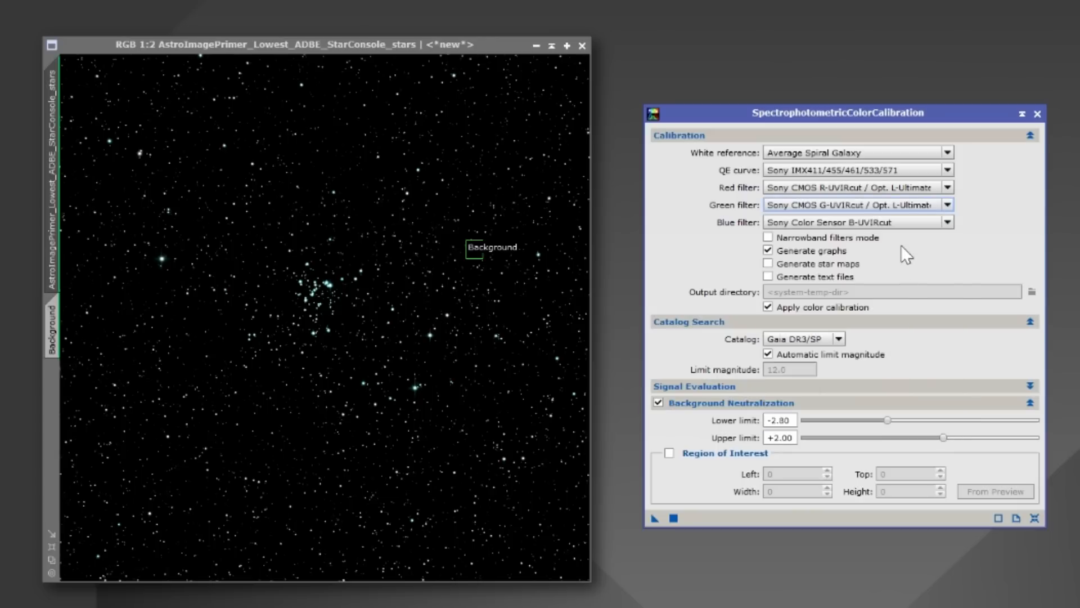
{"action": "left_click", "coordinate": [900, 222]}
{"action": "left_click", "coordinate": [893, 401]}
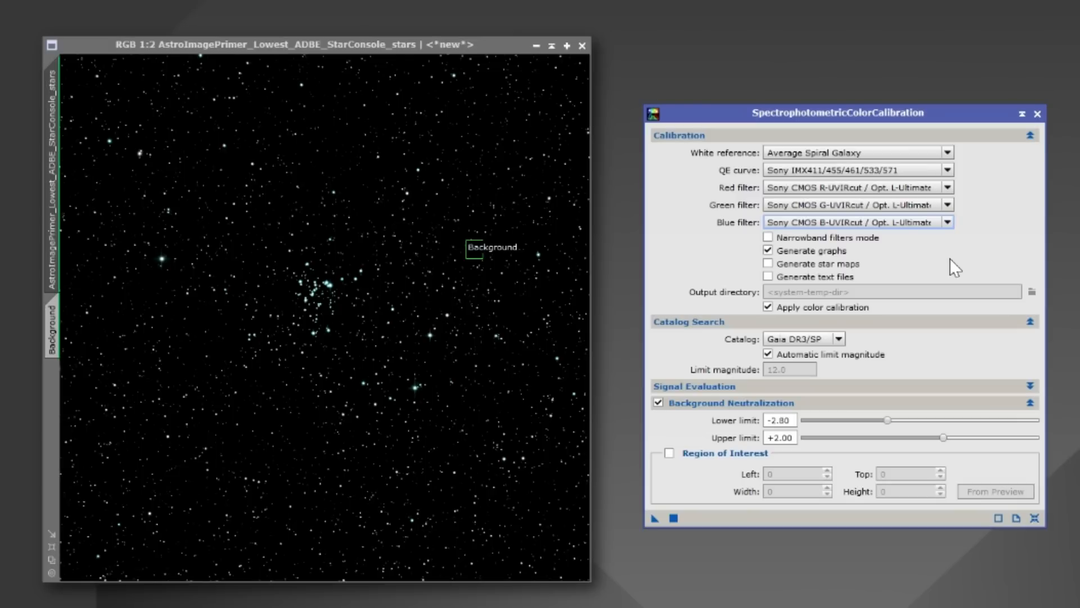
Enable the background neutralization region of interest and take its bounds from the stars image's Background preview.
{"action": "left_click", "coordinate": [670, 452]}
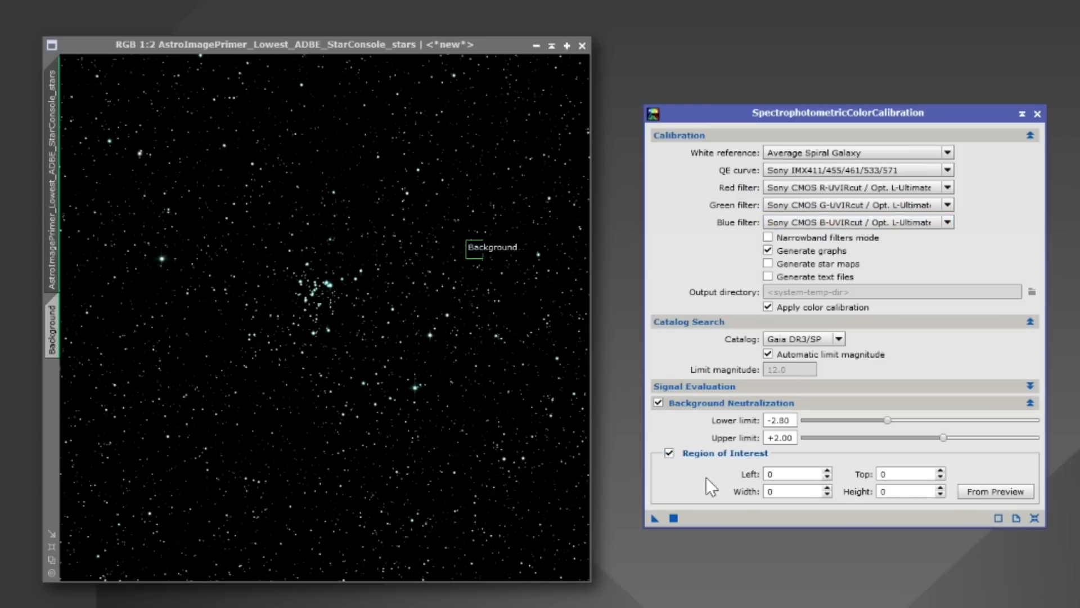
{"action": "left_click", "coordinate": [983, 491]}
{"action": "left_click", "coordinate": [423, 337]}
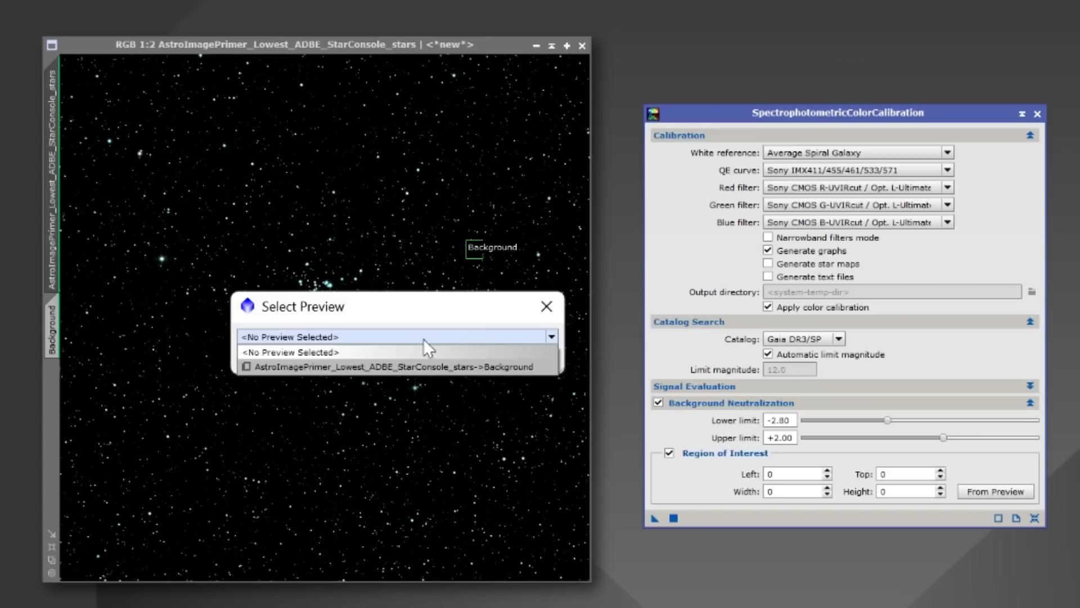
{"action": "left_click", "coordinate": [416, 366]}
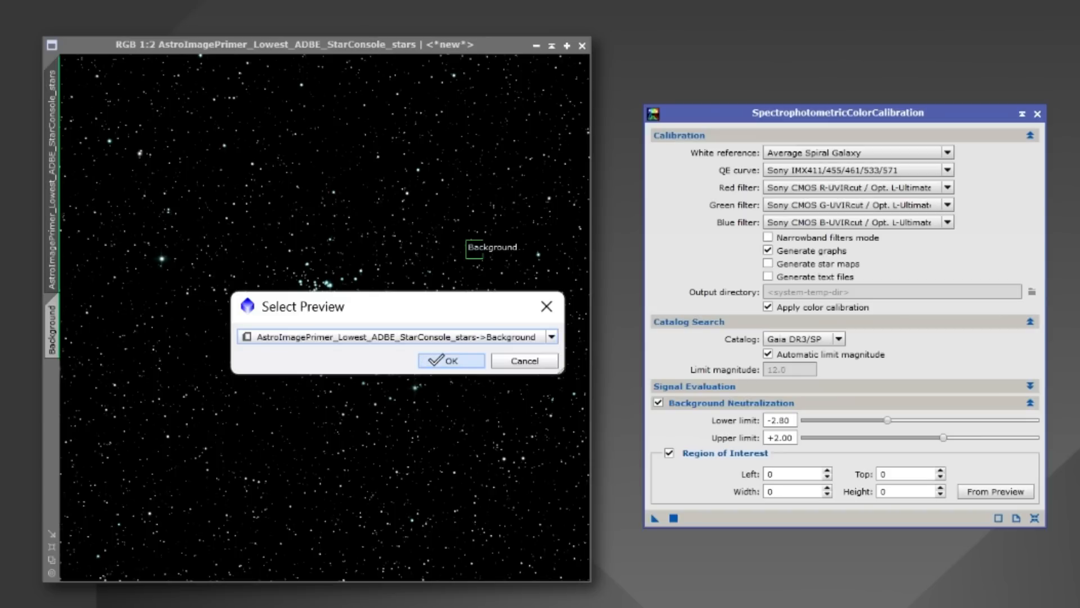
{"action": "left_click", "coordinate": [444, 360]}
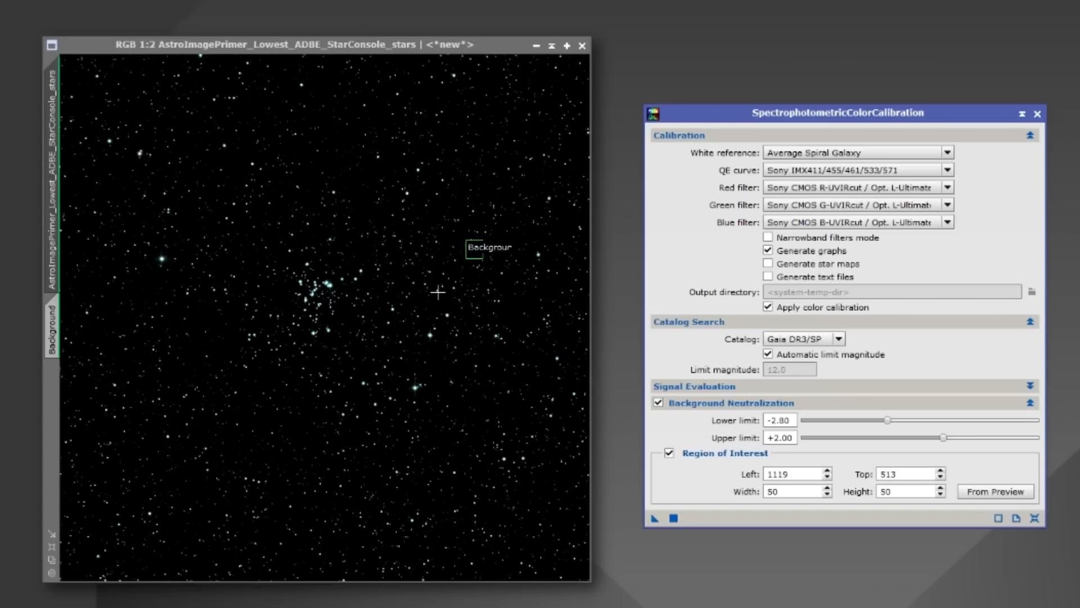
Apply the color calibration to the stars image, close its graph and settings, and delete all previews from the image.
{"action": "left_click_drag", "start_coordinate": [656, 519], "coordinate": [443, 435]}
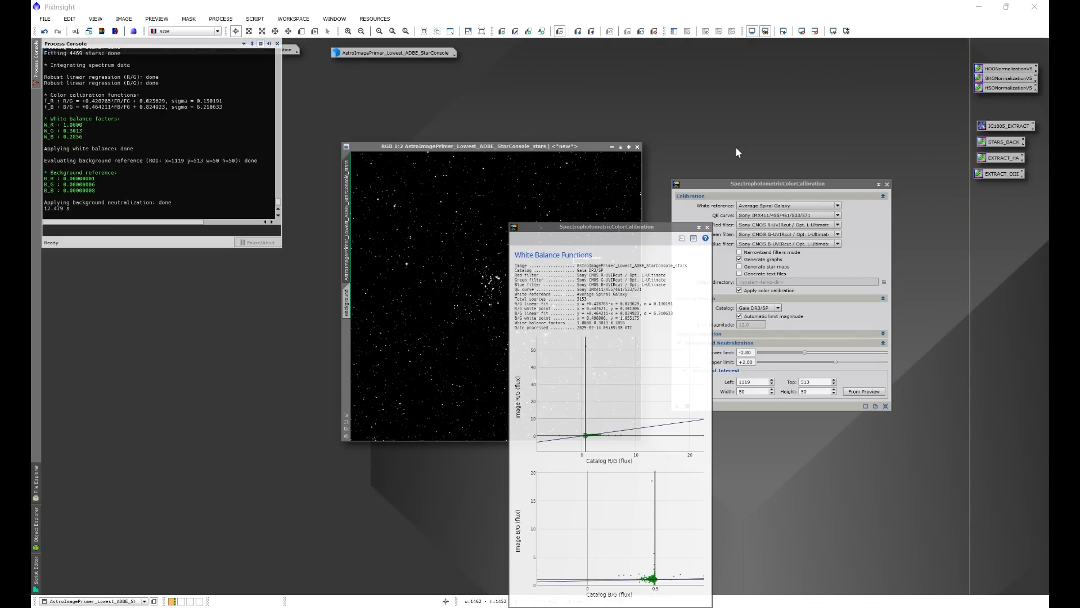
{"action": "left_click", "coordinate": [701, 228]}
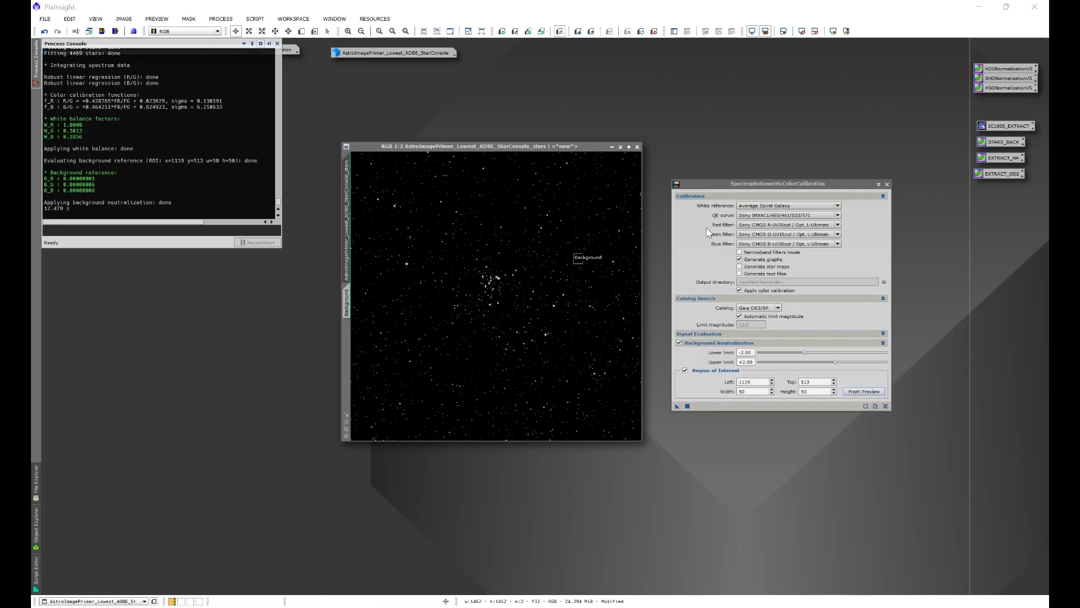
{"action": "left_click", "coordinate": [887, 184]}
{"action": "left_click", "coordinate": [156, 19]}
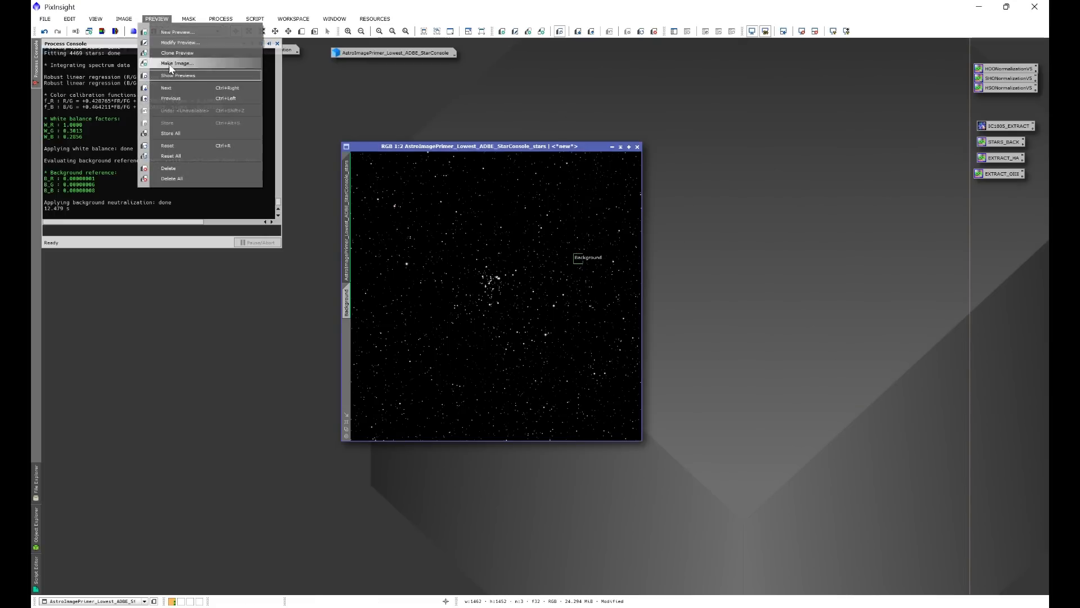
{"action": "left_click", "coordinate": [172, 178]}
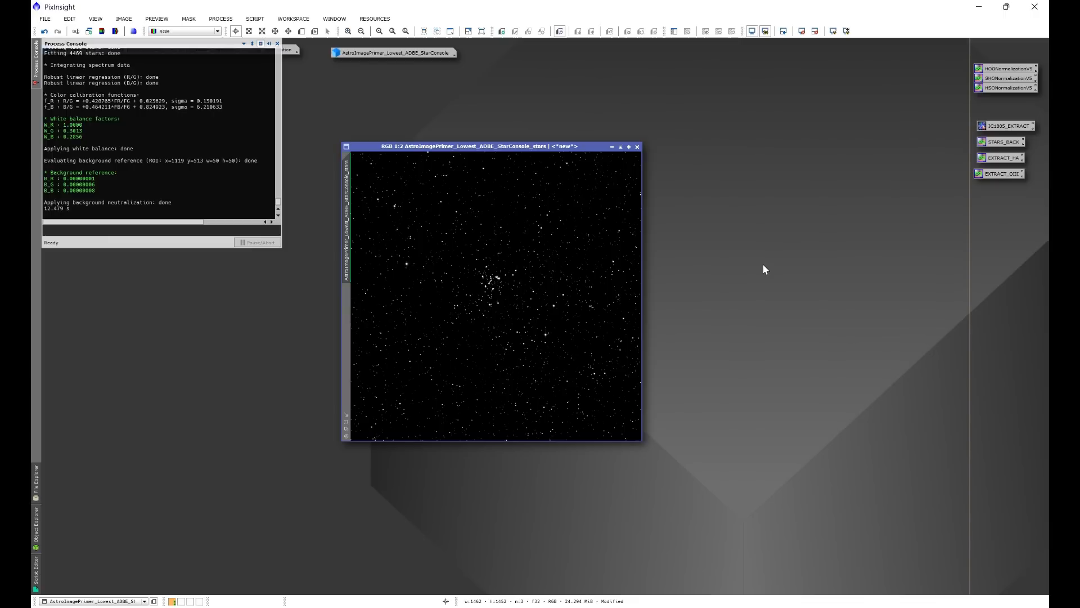
Open the NB to RGB Star Combination script and choose the stars image as the OSC (dual band filter) image.
{"action": "left_click", "coordinate": [258, 19]}
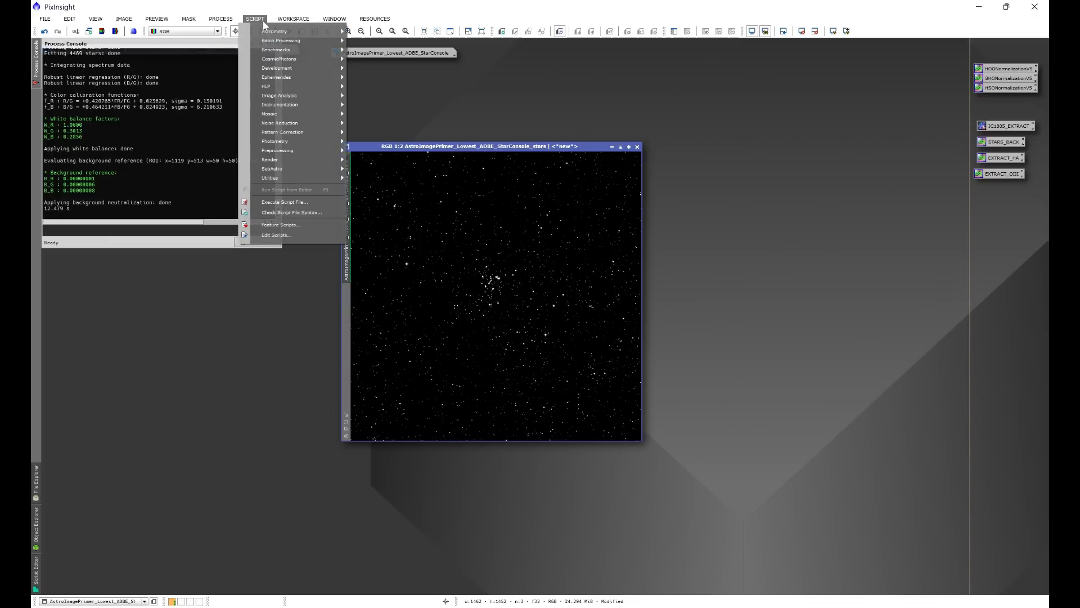
{"action": "mouse_move", "coordinate": [275, 168]}
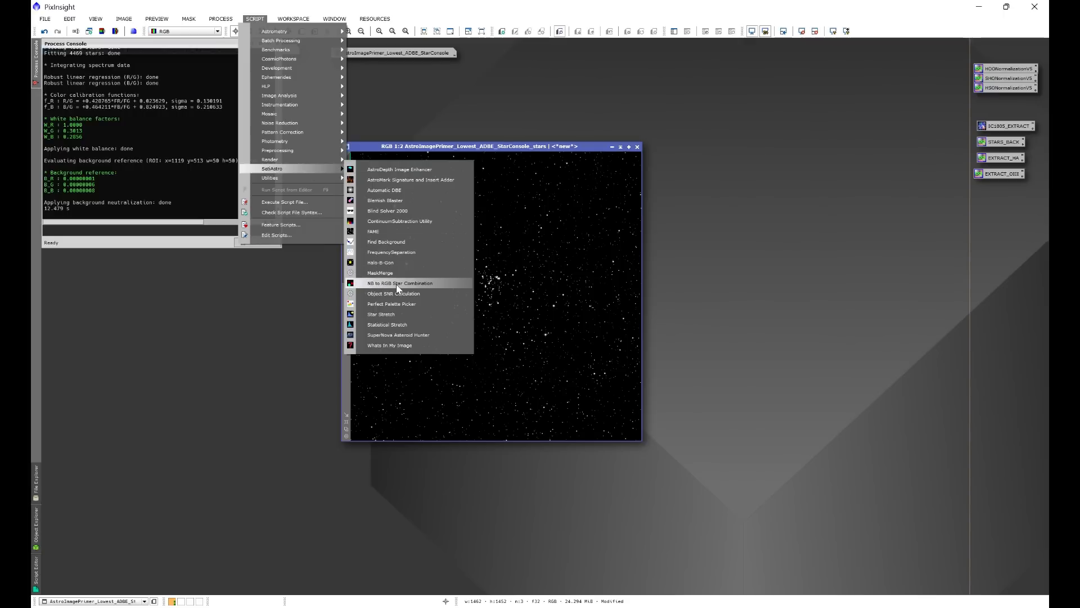
{"action": "left_click", "coordinate": [417, 283]}
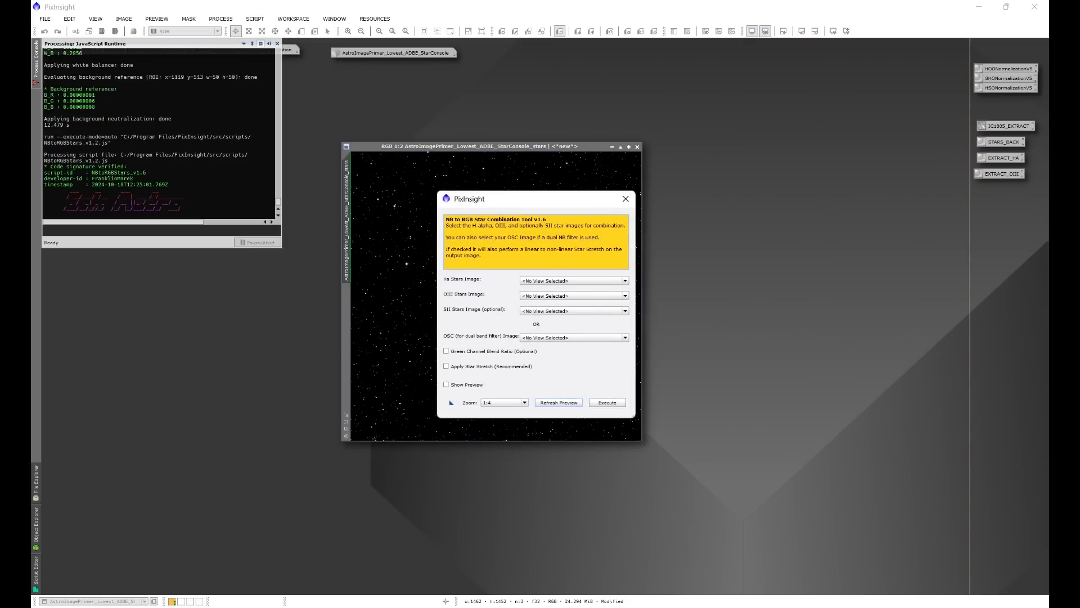
{"action": "left_click_drag", "start_coordinate": [608, 214], "coordinate": [704, 165]}
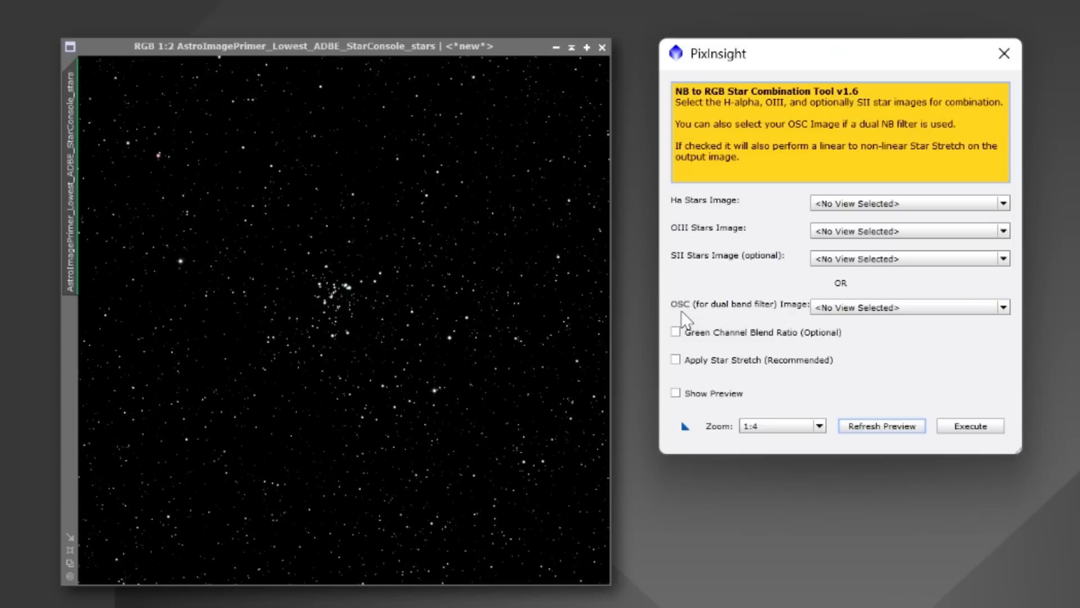
{"action": "left_click", "coordinate": [853, 308]}
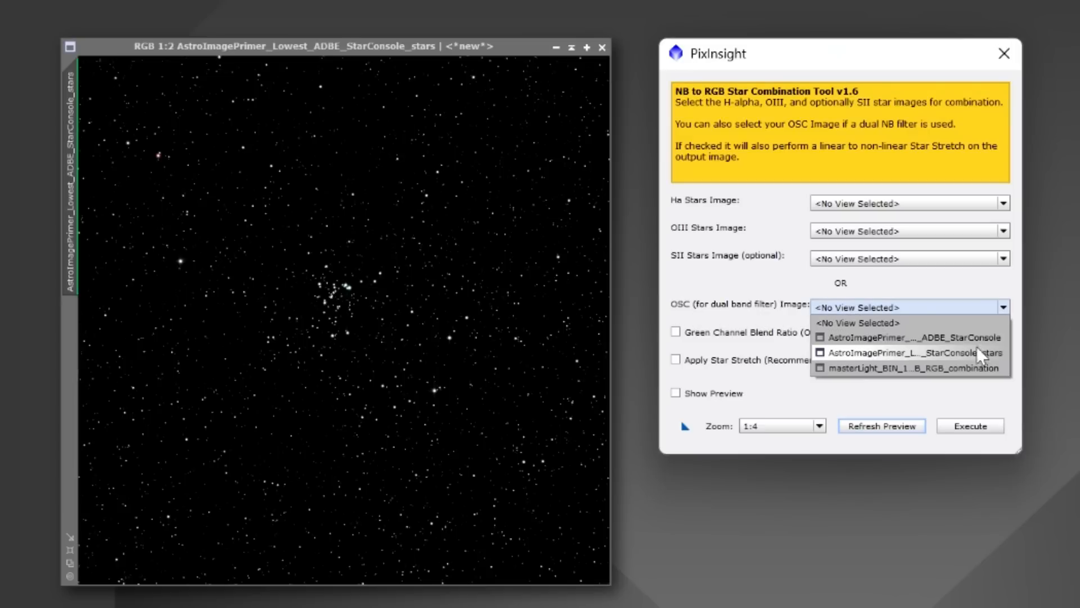
{"action": "left_click", "coordinate": [889, 353]}
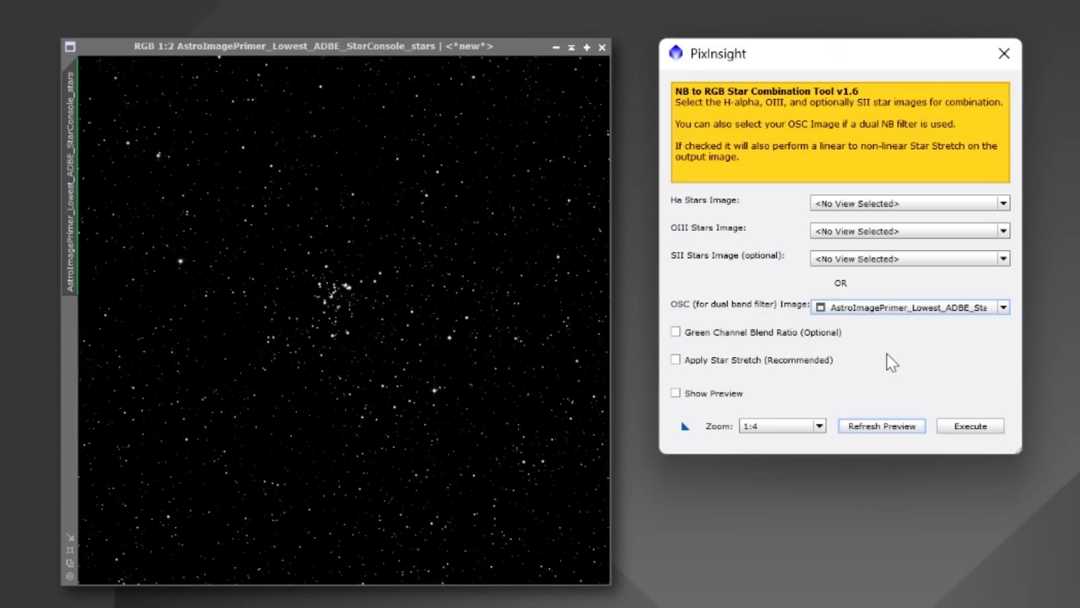
Enable the star stretch and the preview in the star combination script, set preview zoom to 1:1 and enlarge the dialog.
{"action": "left_click", "coordinate": [675, 359]}
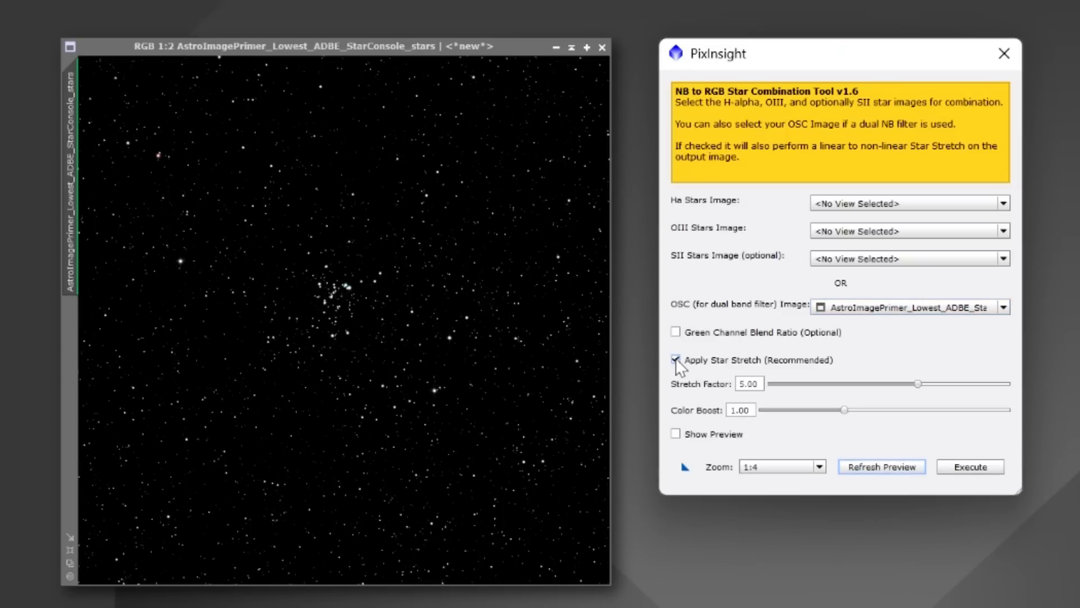
{"action": "left_click", "coordinate": [676, 433]}
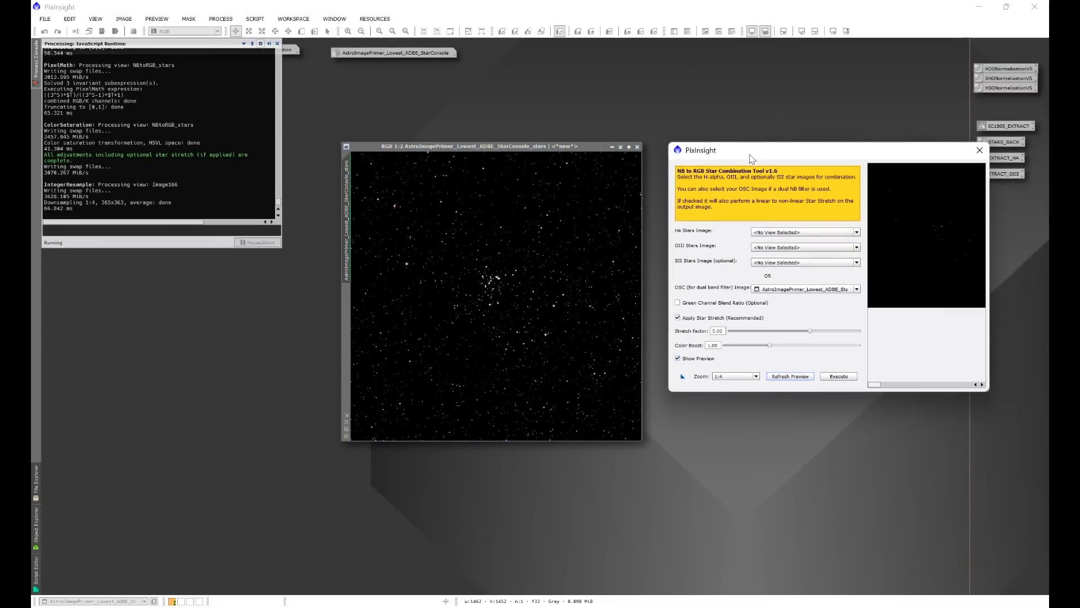
{"action": "left_click_drag", "start_coordinate": [750, 156], "coordinate": [287, 69]}
{"action": "left_click", "coordinate": [272, 294]}
{"action": "left_click", "coordinate": [263, 300]}
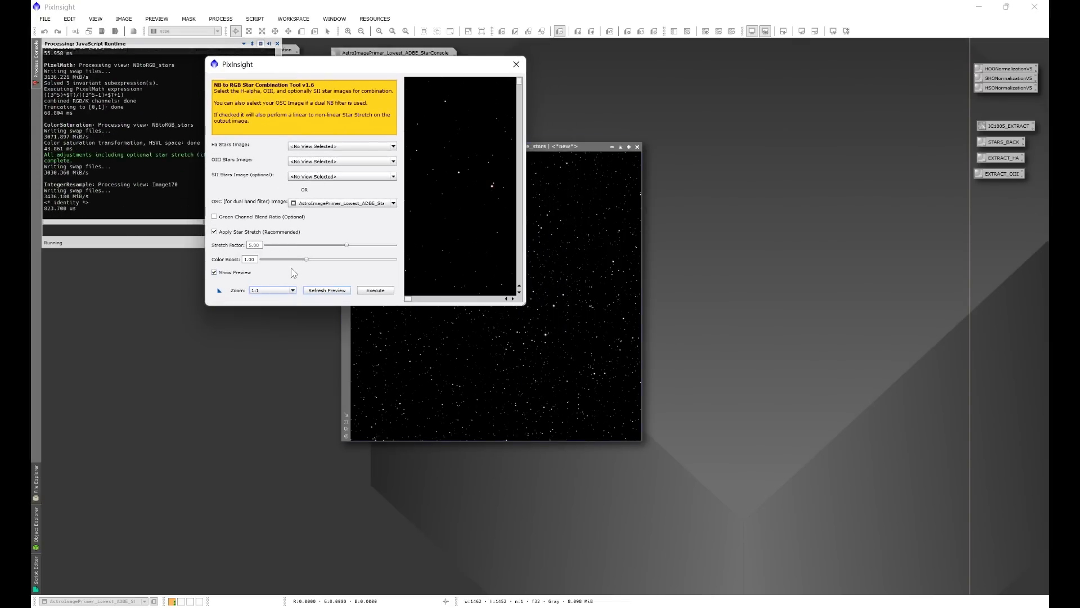
{"action": "left_click_drag", "start_coordinate": [523, 305], "coordinate": [1003, 595]}
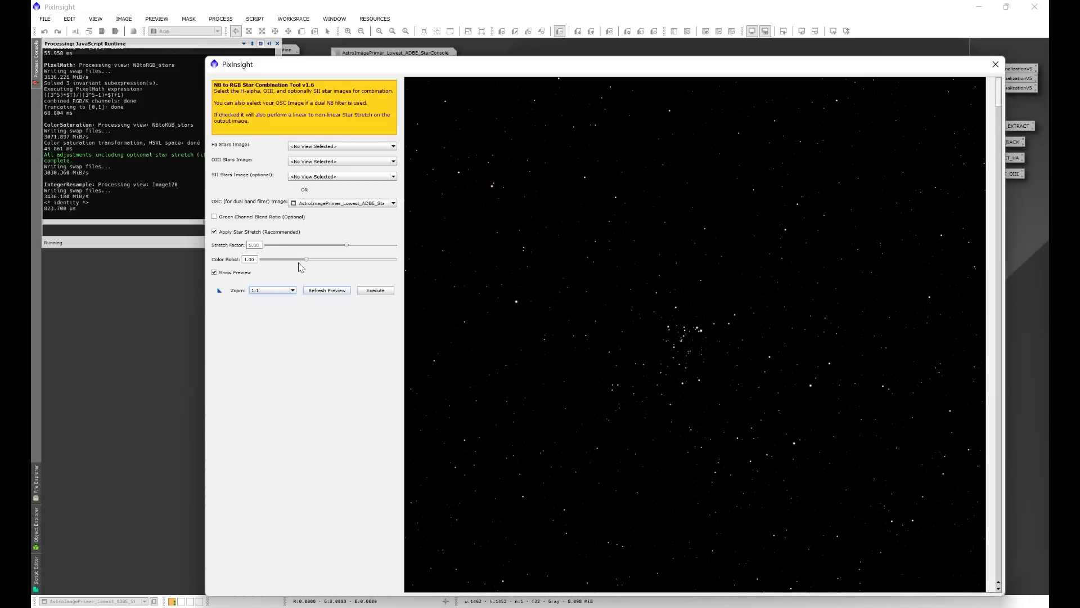
Set the stretch factor to 5.50, refresh the preview and execute the NB to RGB star combination.
{"action": "type", "text": "50"}
{"action": "key", "text": "Tab"}
{"action": "left_click", "coordinate": [316, 291]}
{"action": "left_click", "coordinate": [376, 290]}
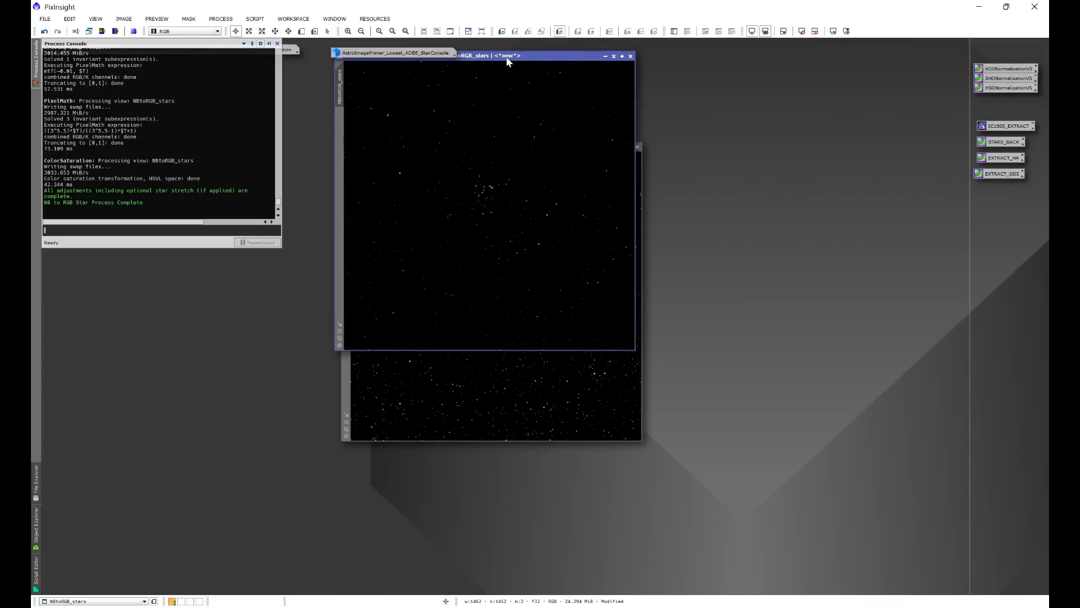
Minimize the original stars image, restore the starless nebula image and arrange it side by side with the NBtoRGB_stars image.
{"action": "left_click_drag", "start_coordinate": [506, 57], "coordinate": [792, 167]}
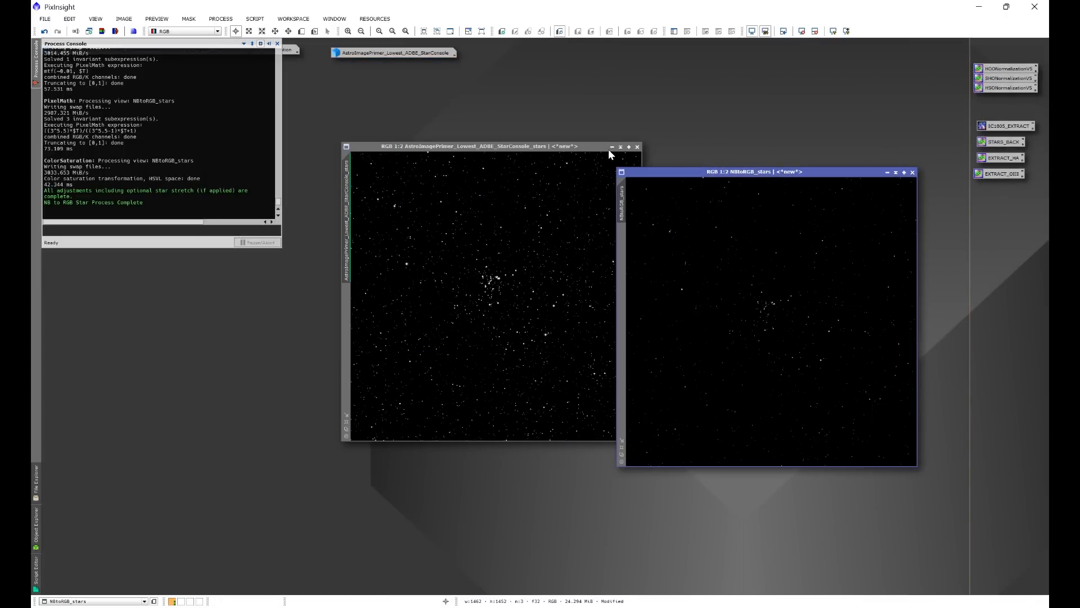
{"action": "left_click", "coordinate": [611, 147]}
{"action": "left_click_drag", "start_coordinate": [728, 172], "coordinate": [680, 171]}
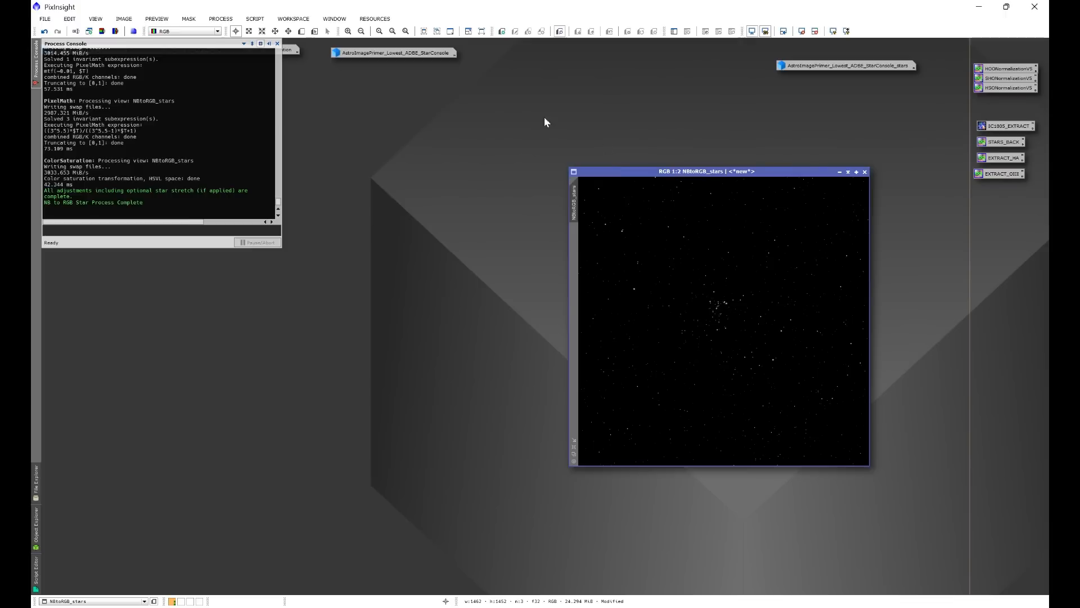
{"action": "double_click", "coordinate": [424, 52]}
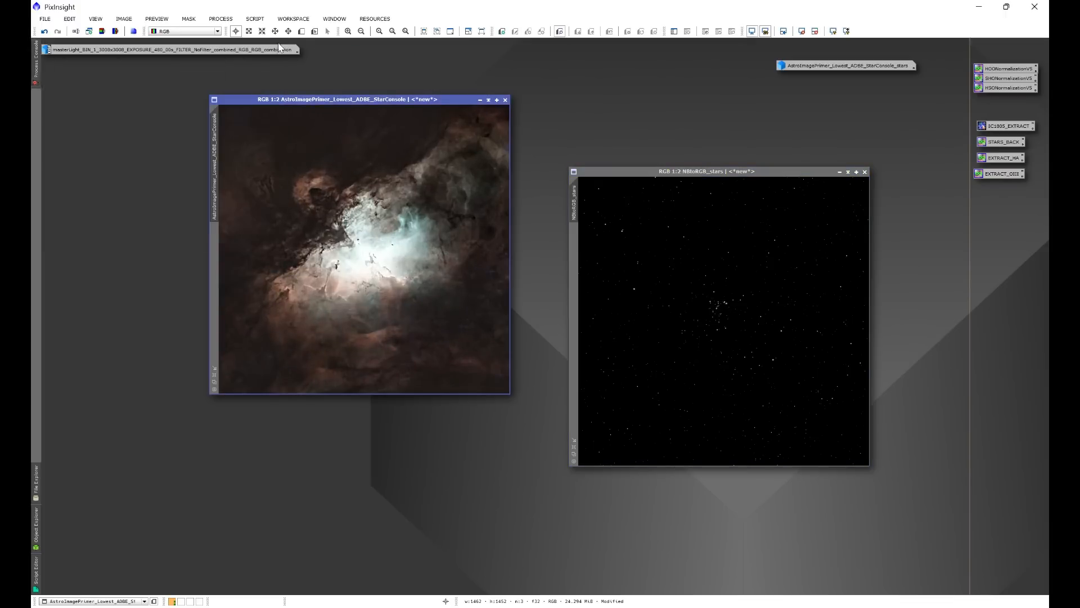
{"action": "left_click_drag", "start_coordinate": [320, 98], "coordinate": [330, 165]}
{"action": "left_click_drag", "start_coordinate": [632, 172], "coordinate": [583, 166]}
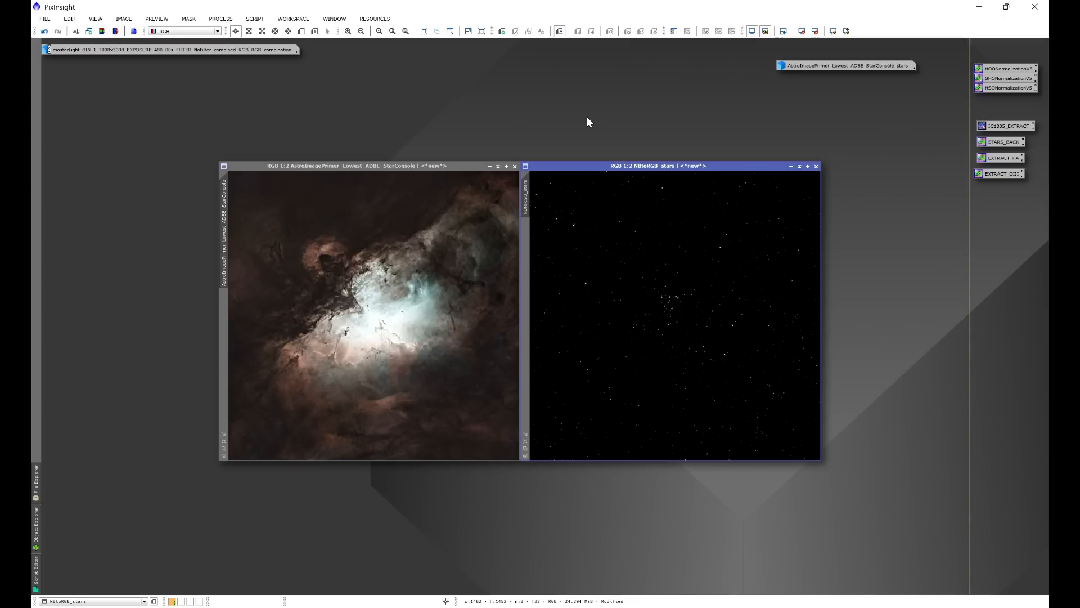
Open the HLP Stars Back script and choose the starless AstroImagePrimer_Lowest_ADBE_StarConsole image as the DSO image.
{"action": "left_click", "coordinate": [256, 19]}
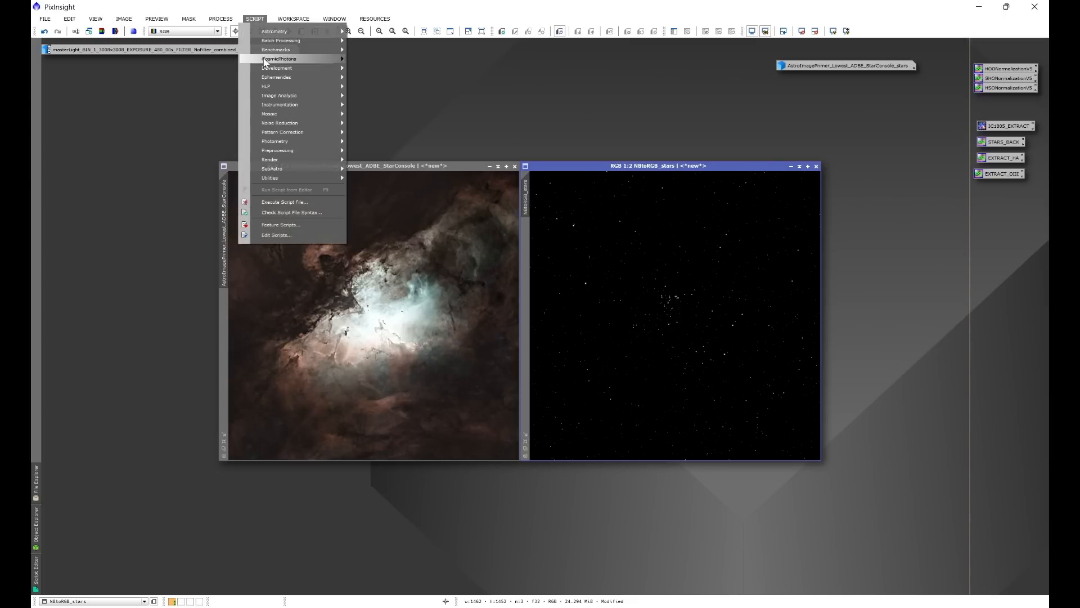
{"action": "mouse_move", "coordinate": [267, 86]}
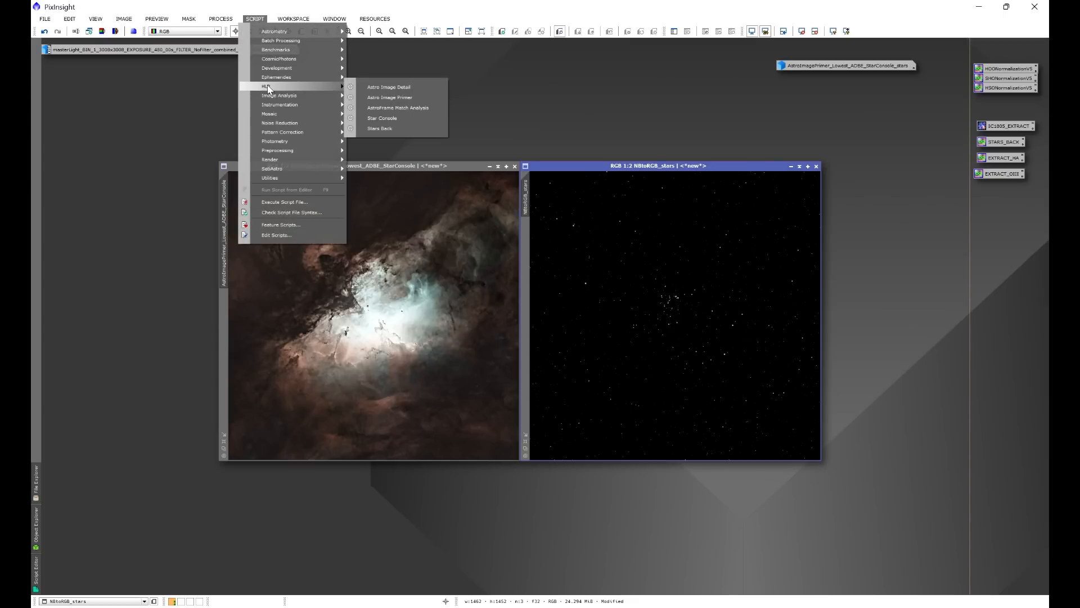
{"action": "left_click", "coordinate": [384, 129]}
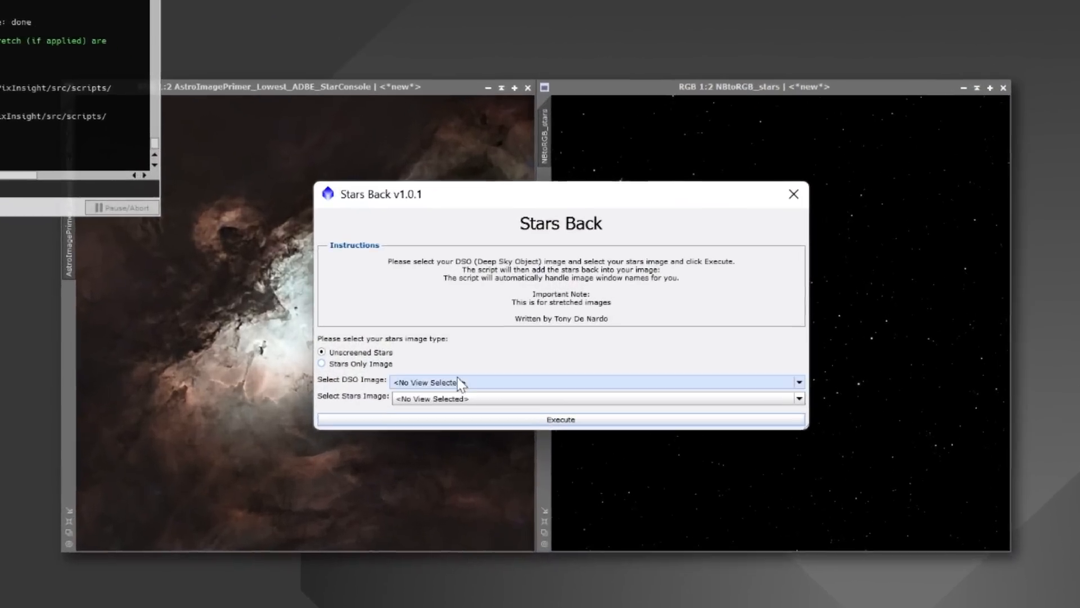
{"action": "left_click", "coordinate": [472, 353]}
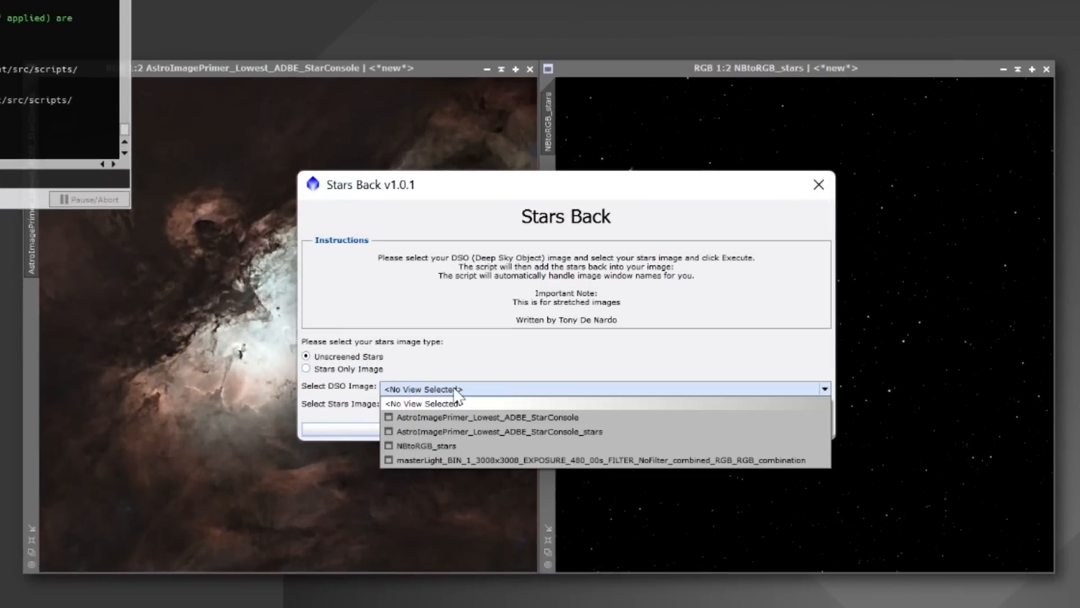
{"action": "left_click", "coordinate": [545, 416]}
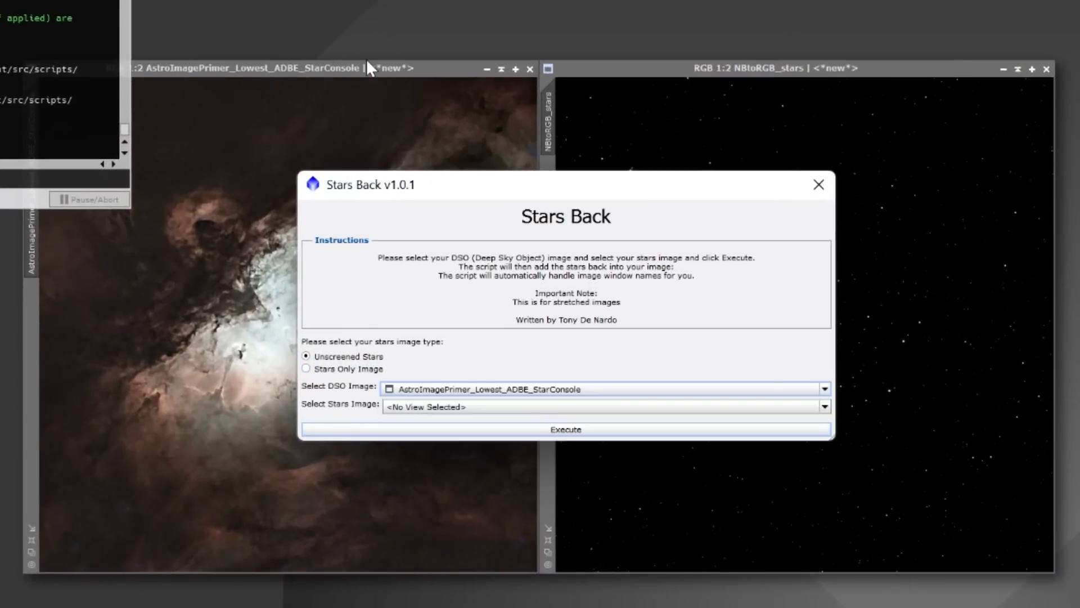
Choose NBtoRGB_stars as the stars image, execute Stars Back for unscreened stars and close the script.
{"action": "left_click", "coordinate": [427, 407]}
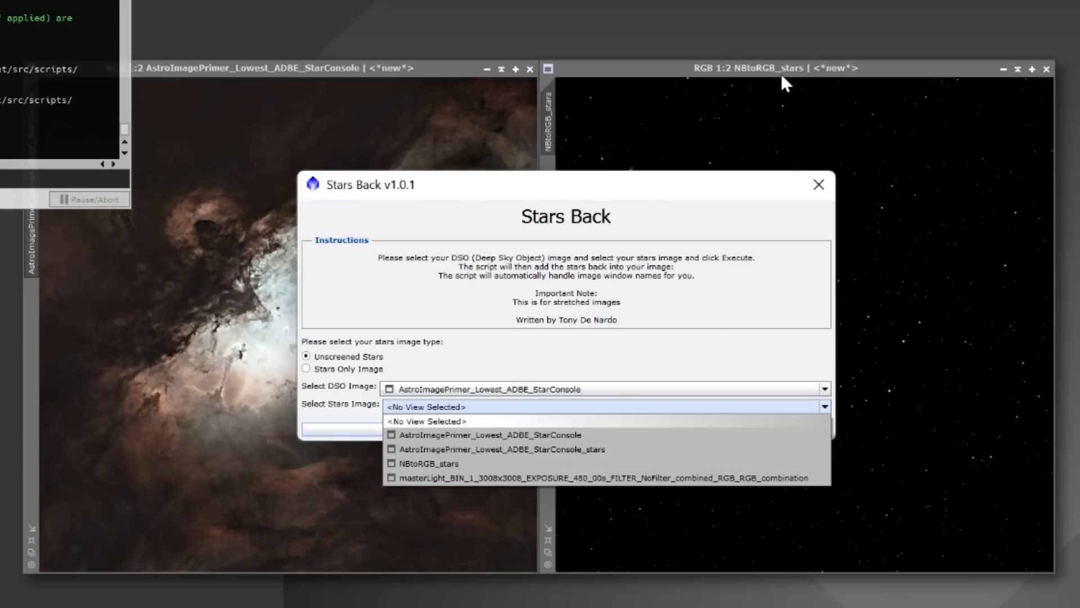
{"action": "left_click", "coordinate": [417, 463]}
{"action": "left_click", "coordinate": [550, 429]}
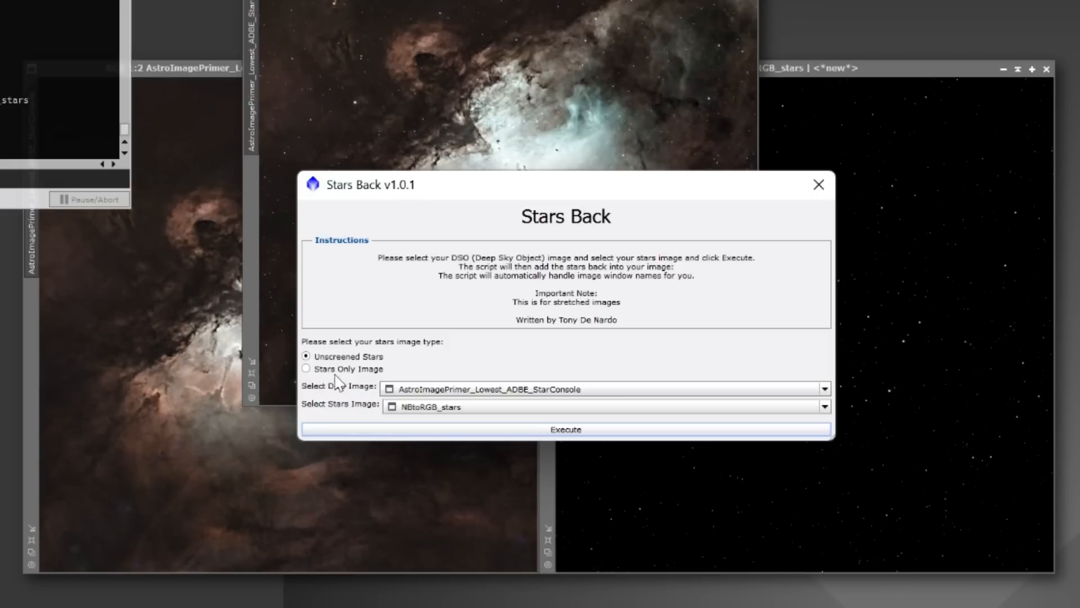
{"action": "left_click", "coordinate": [826, 192]}
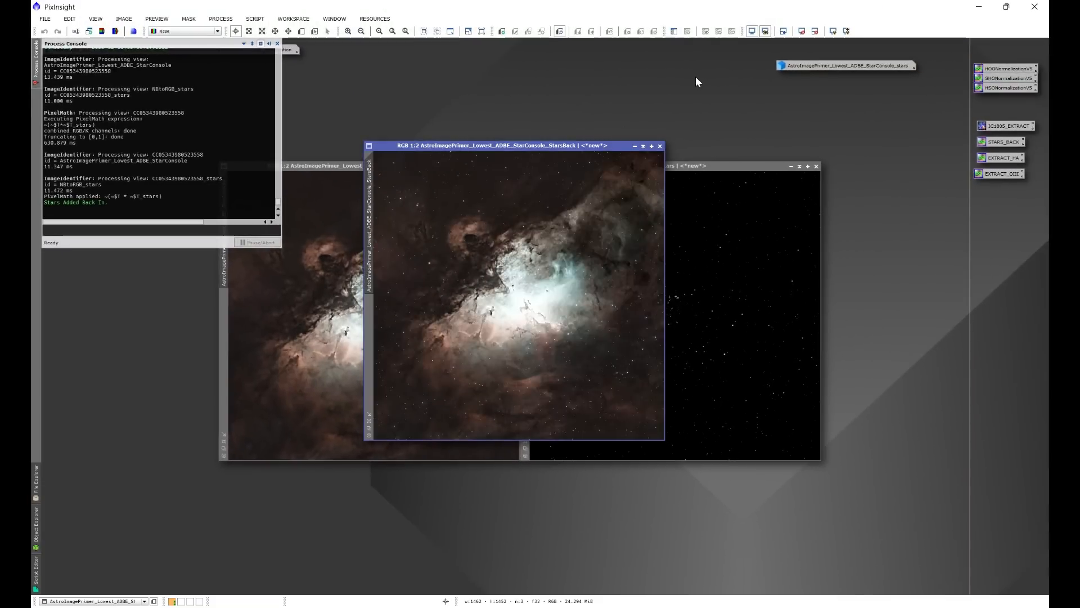